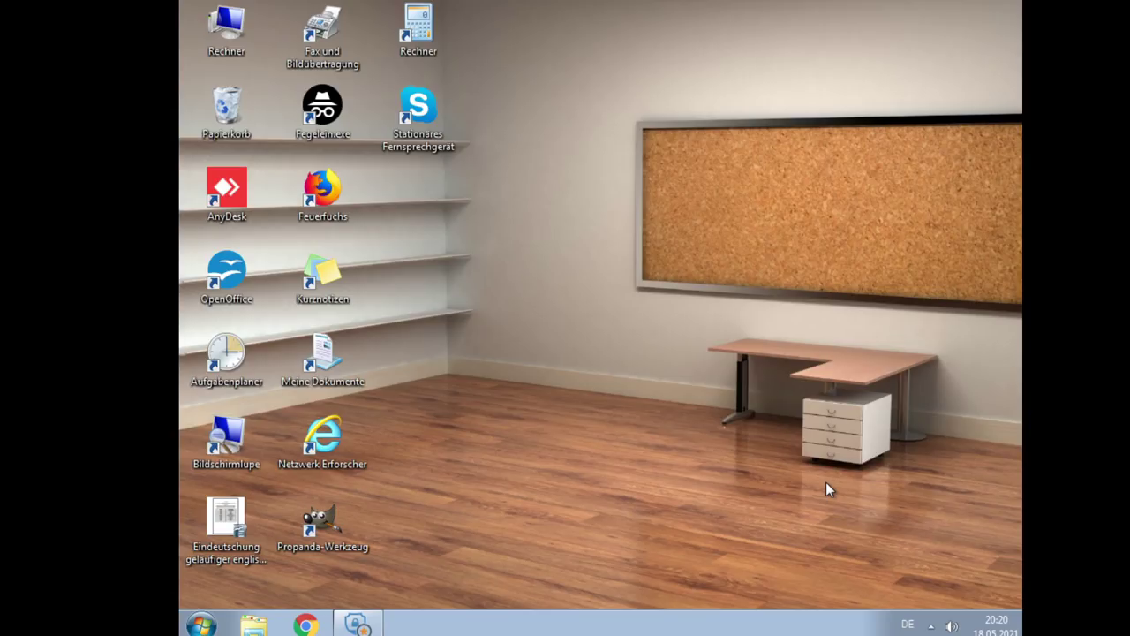
Rename the OpenOffice desktop shortcut to 'Offenes Büro', approving the administrator prompt
right_click(200, 242)
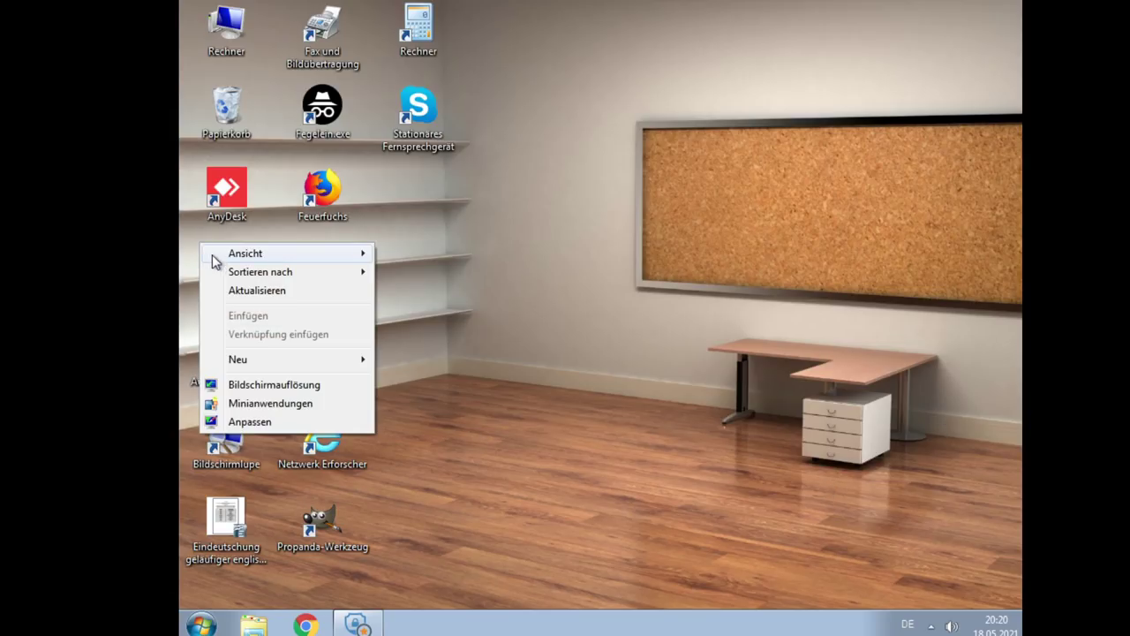
click(500, 196)
right_click(224, 273)
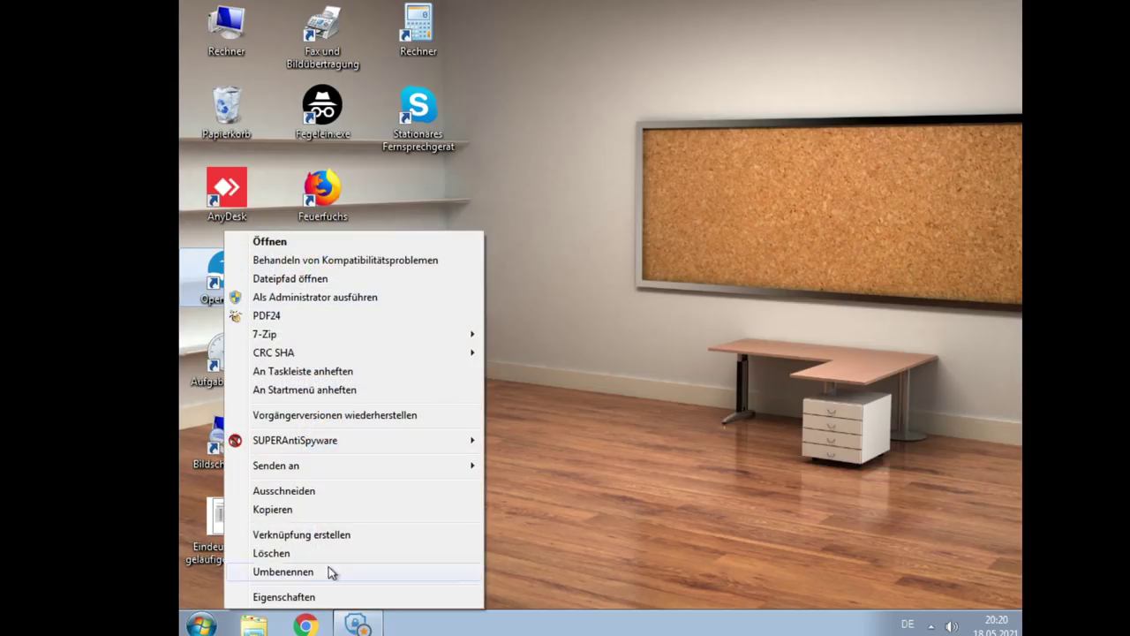
click(327, 572)
text(O)
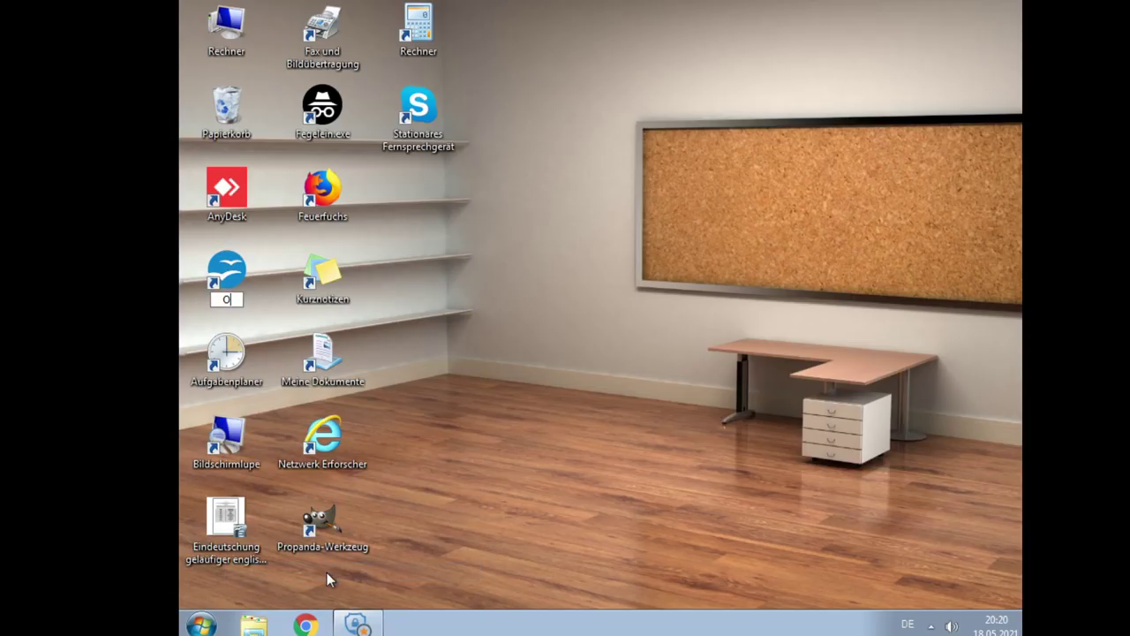
text(ffenes Büro)
key(Return)
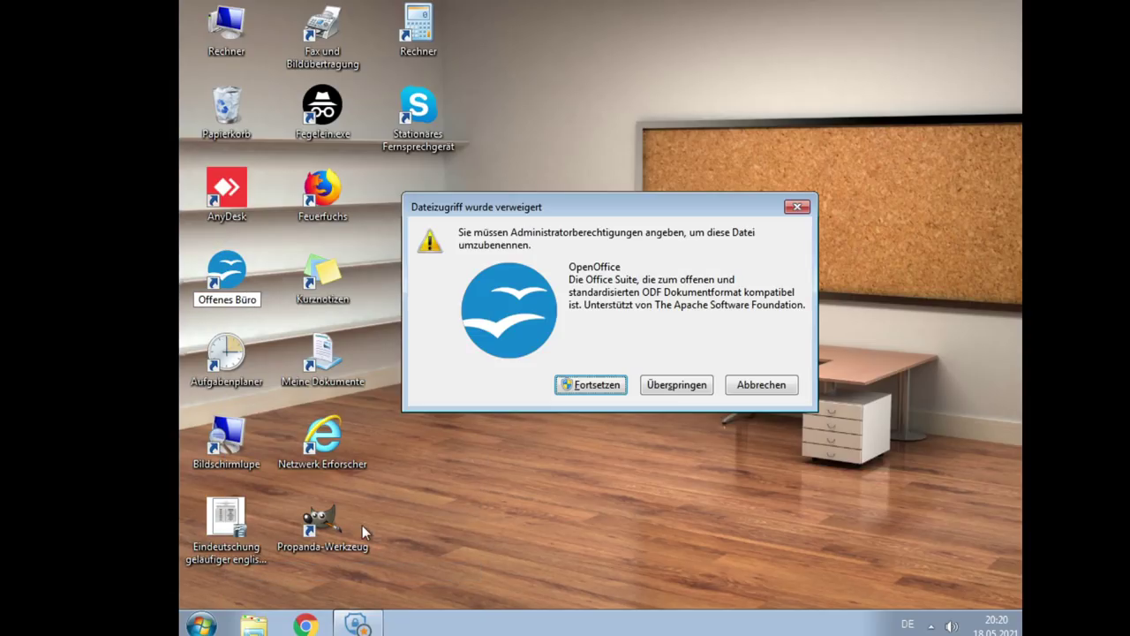
click(612, 379)
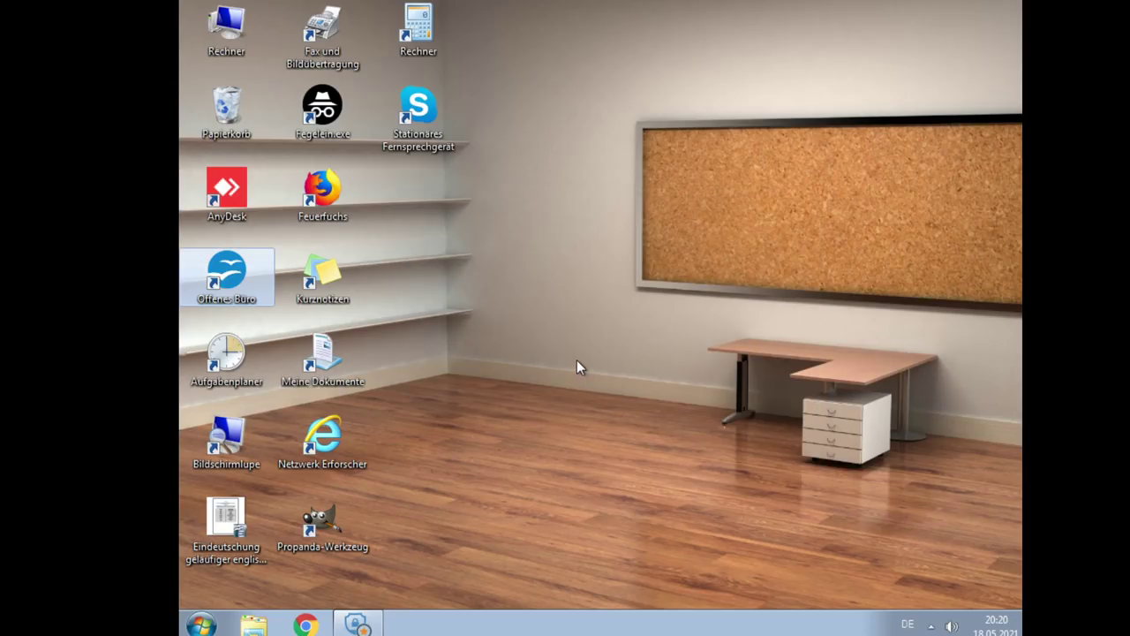
click(576, 359)
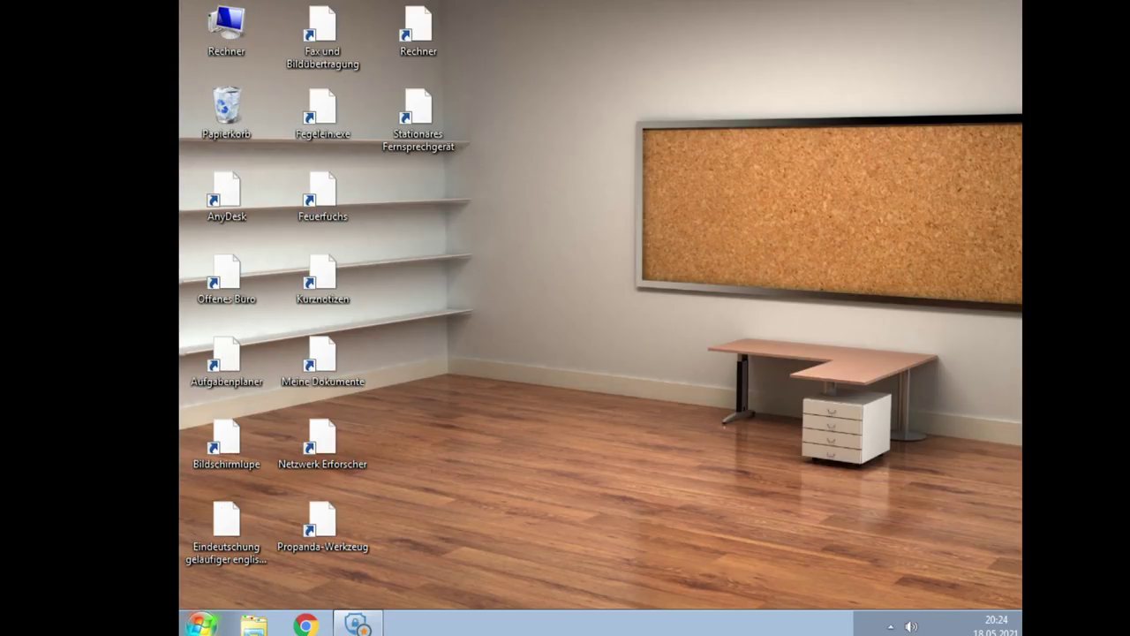
Launch Chrome maximized, load client.europefx.com.au, then retry the address without '.au'
double_click(354, 547)
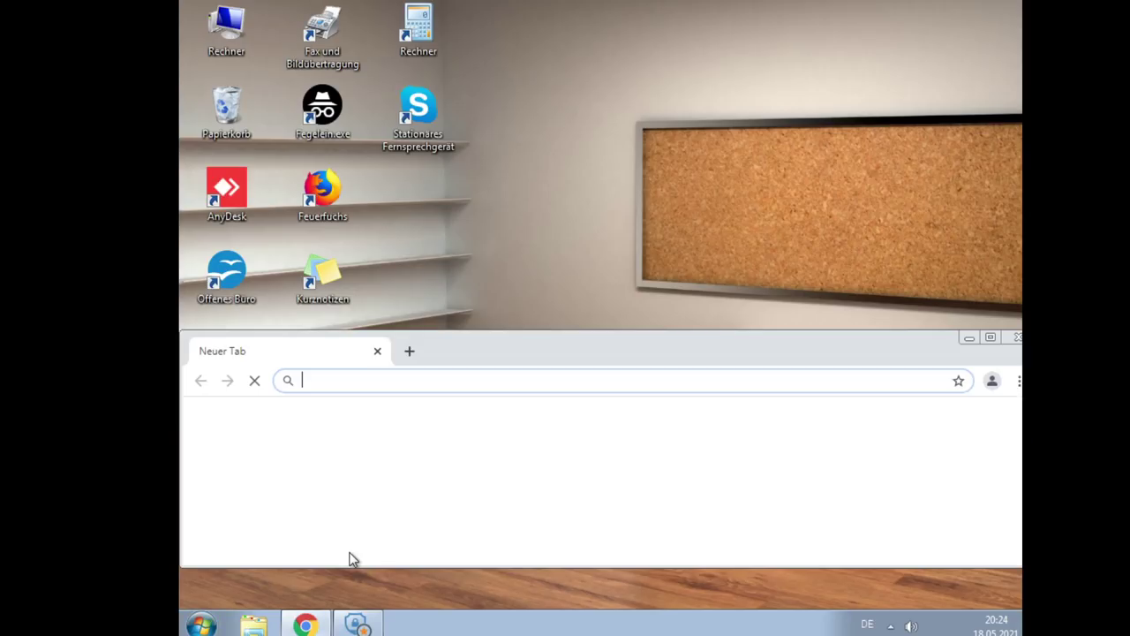
click(992, 338)
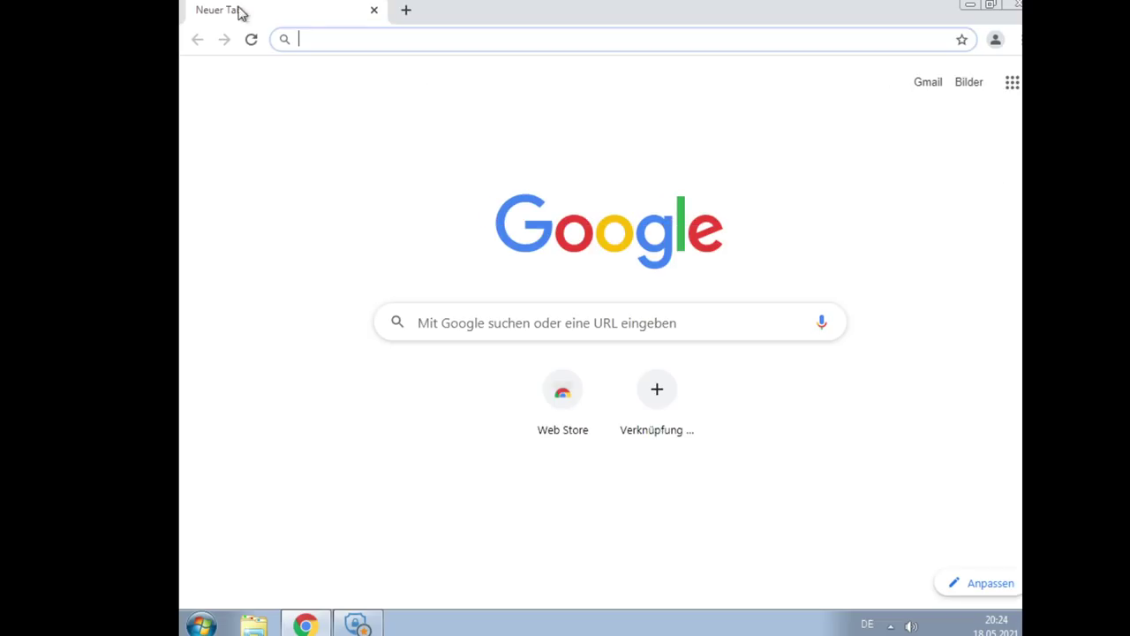
text(client)
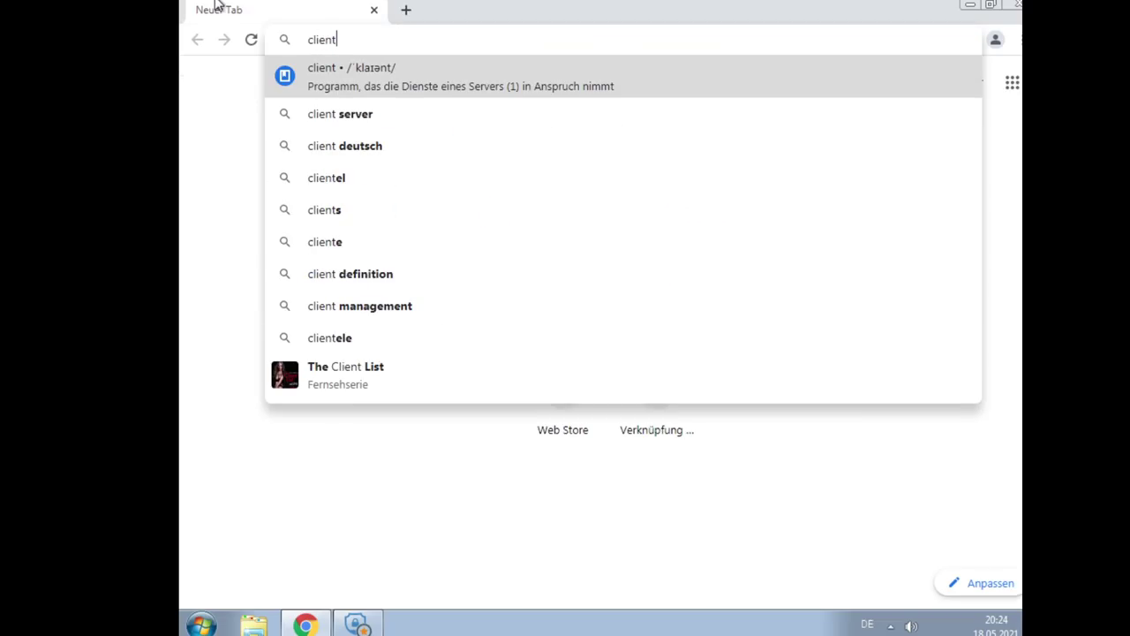
text(.europef)
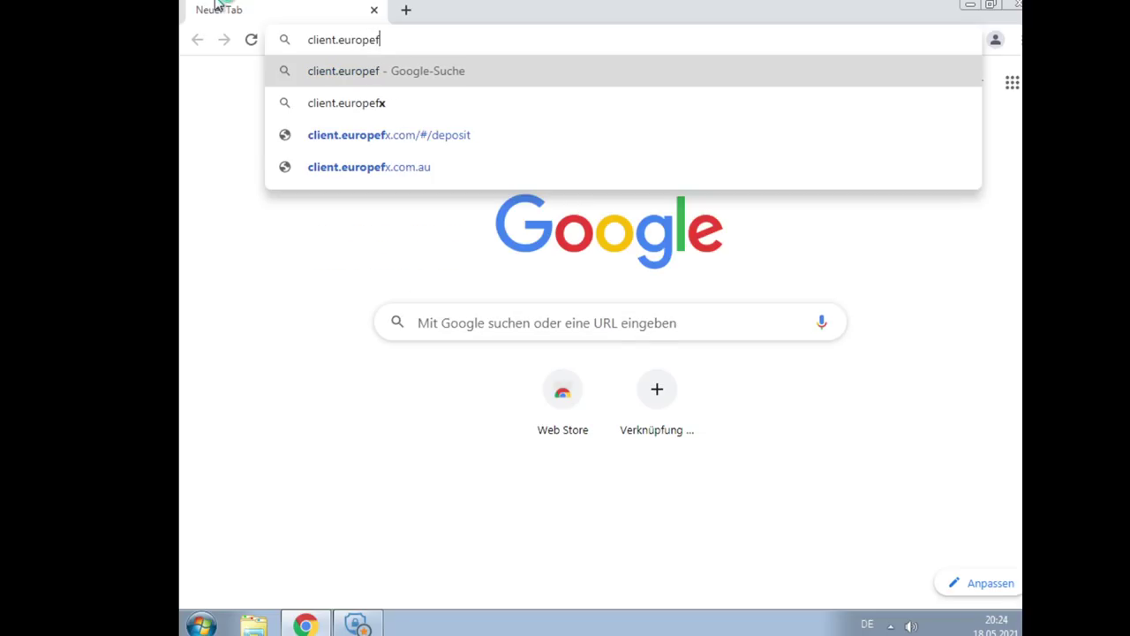
key(Down)
key(Down)
key(Down)
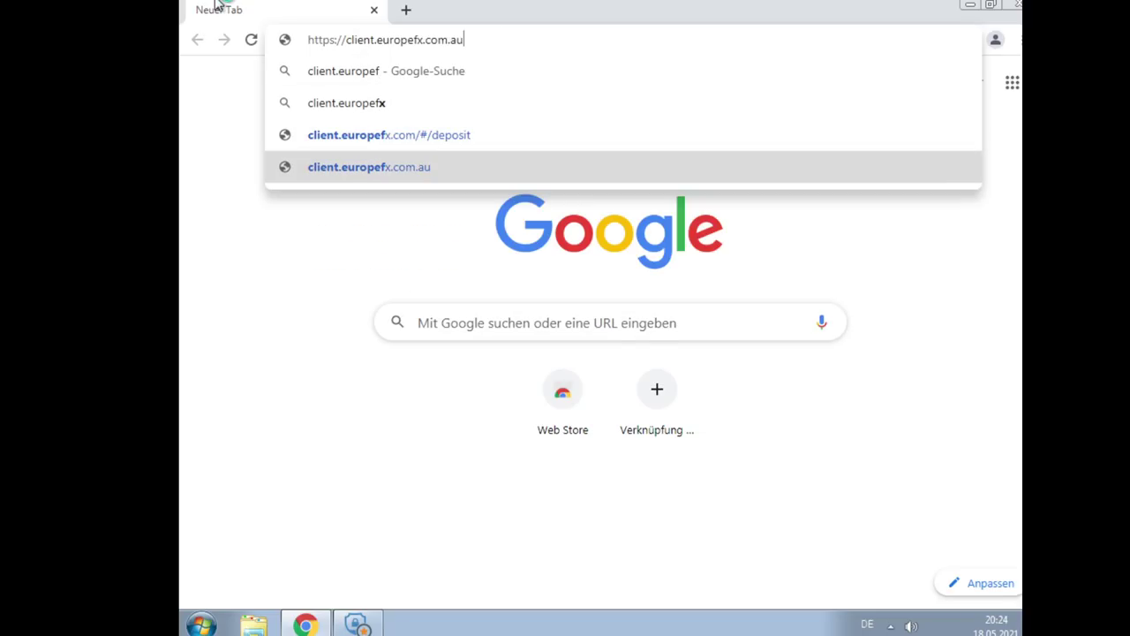
key(Return)
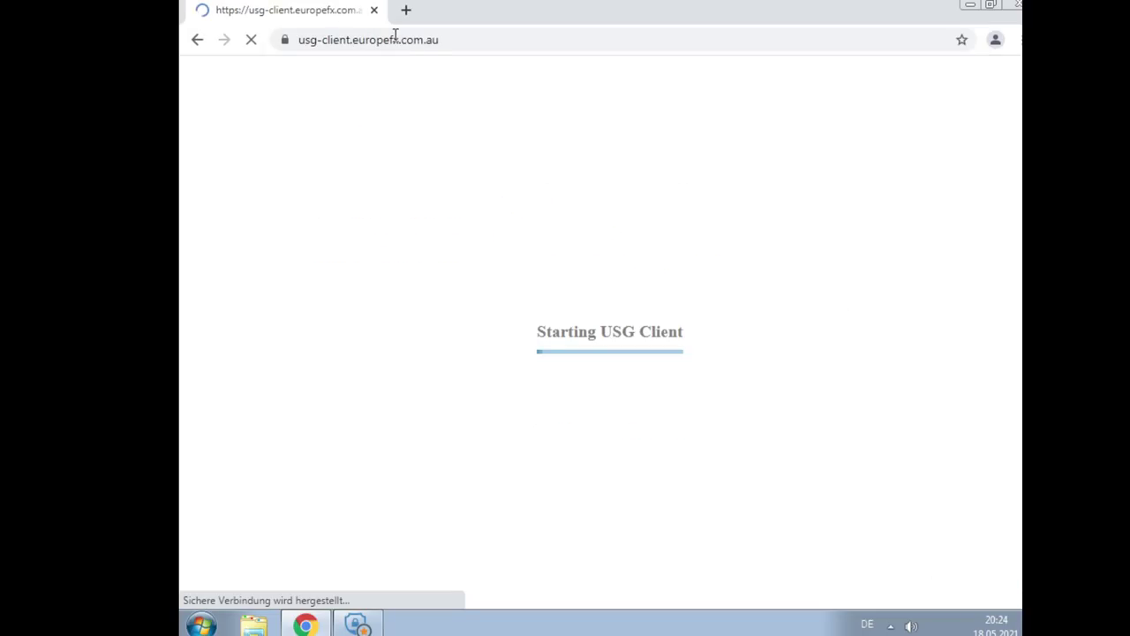
drag(459, 47, 420, 41)
key(BackSpace)
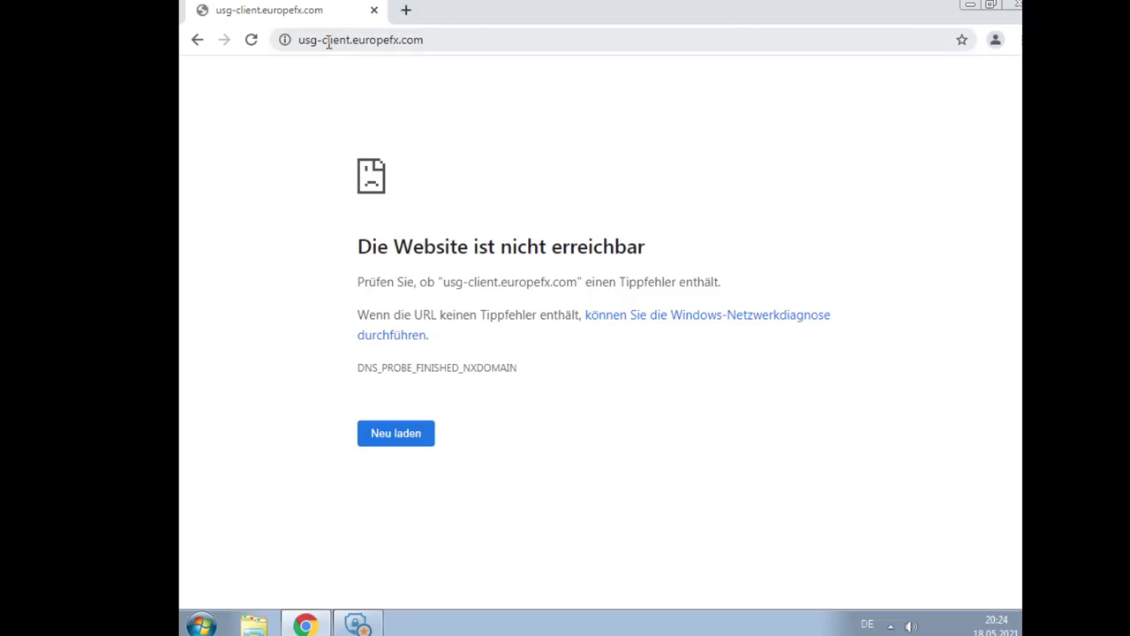
drag(324, 41, 270, 43)
text(https:)
key(BackSpace)
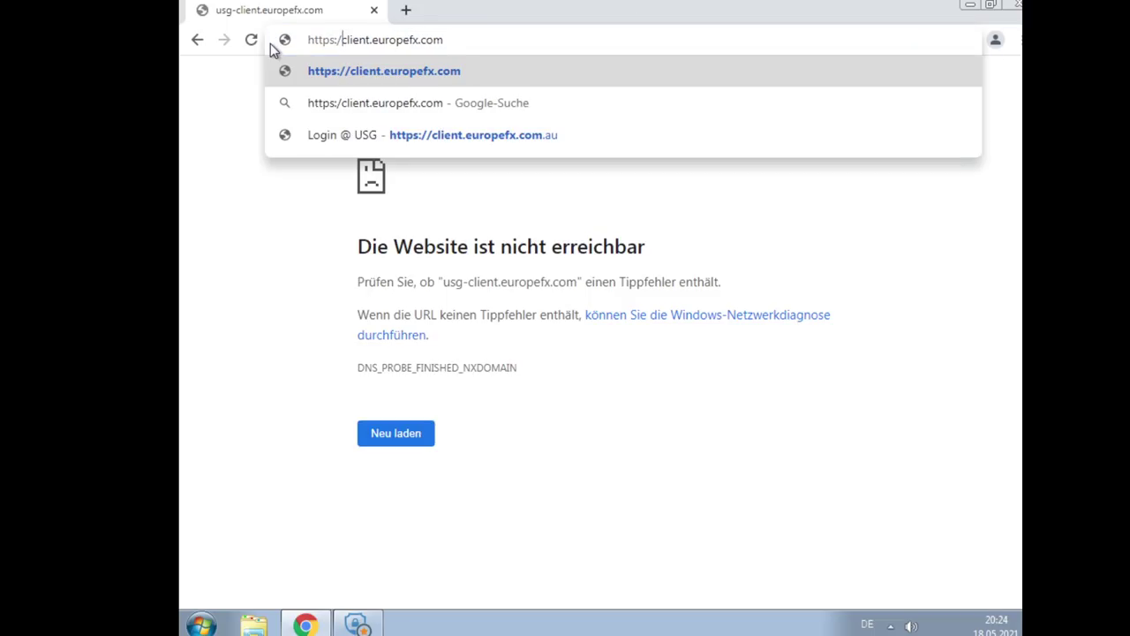
key(BackSpace)
key(BackSpace)
key(BackSpace)
key(BackSpace)
key(BackSpace)
key(Escape)
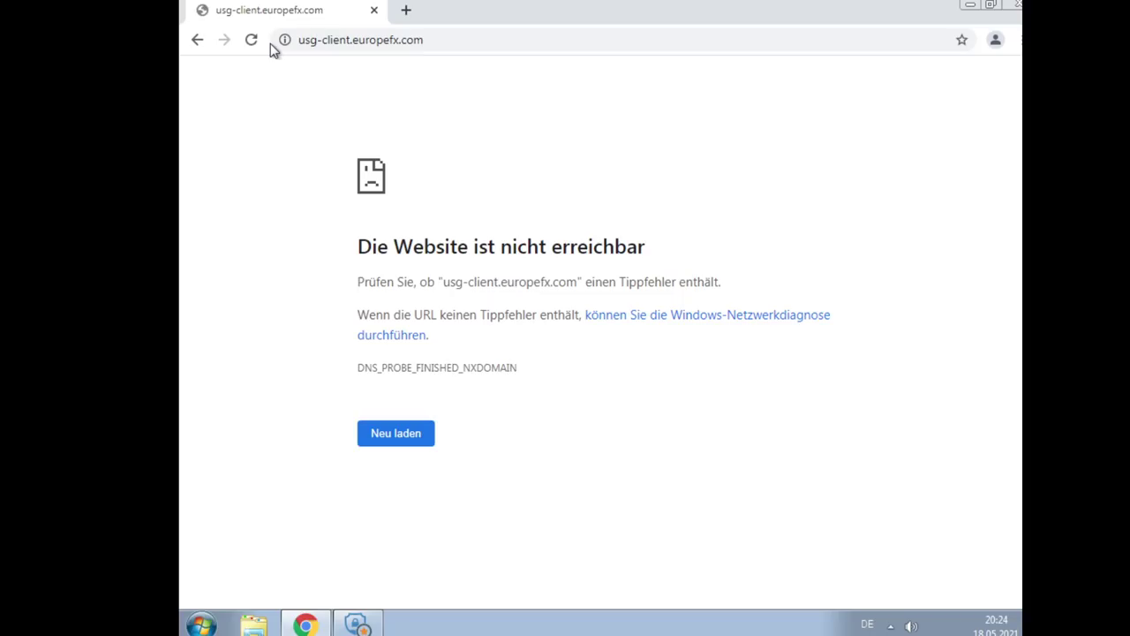
click(415, 445)
drag(355, 39, 264, 39)
text(https://)
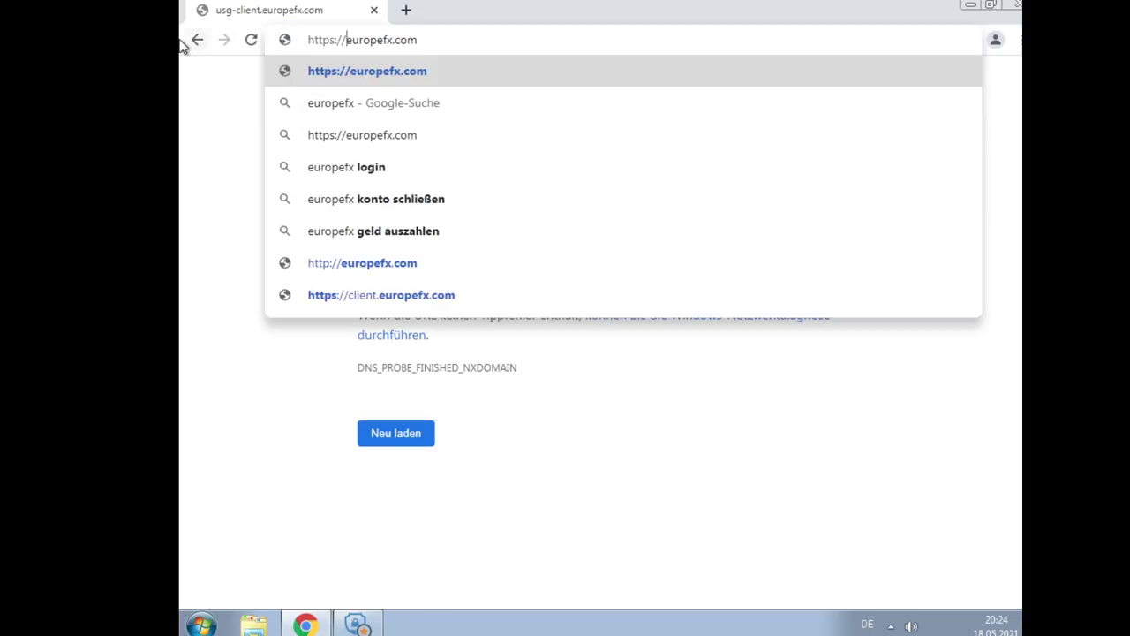
key(Return)
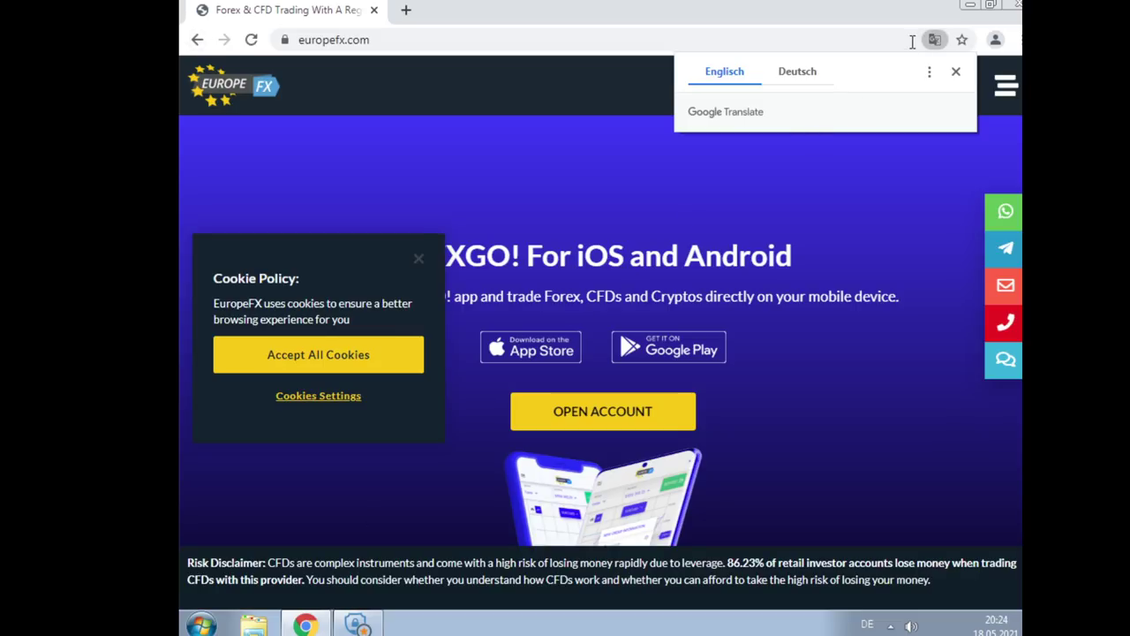
click(995, 41)
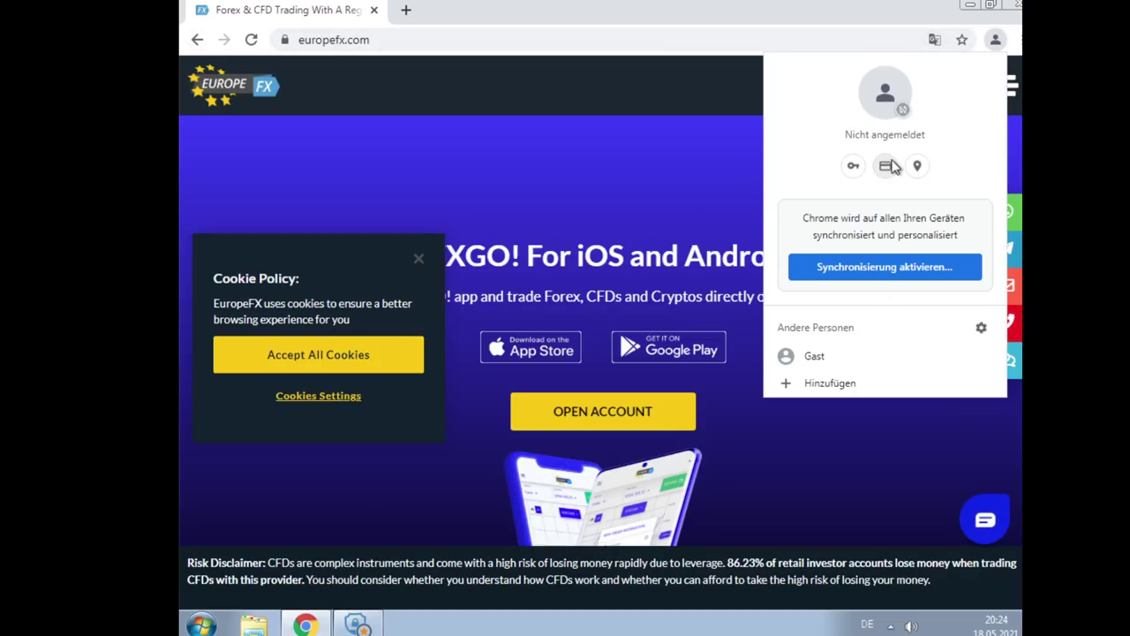
click(854, 169)
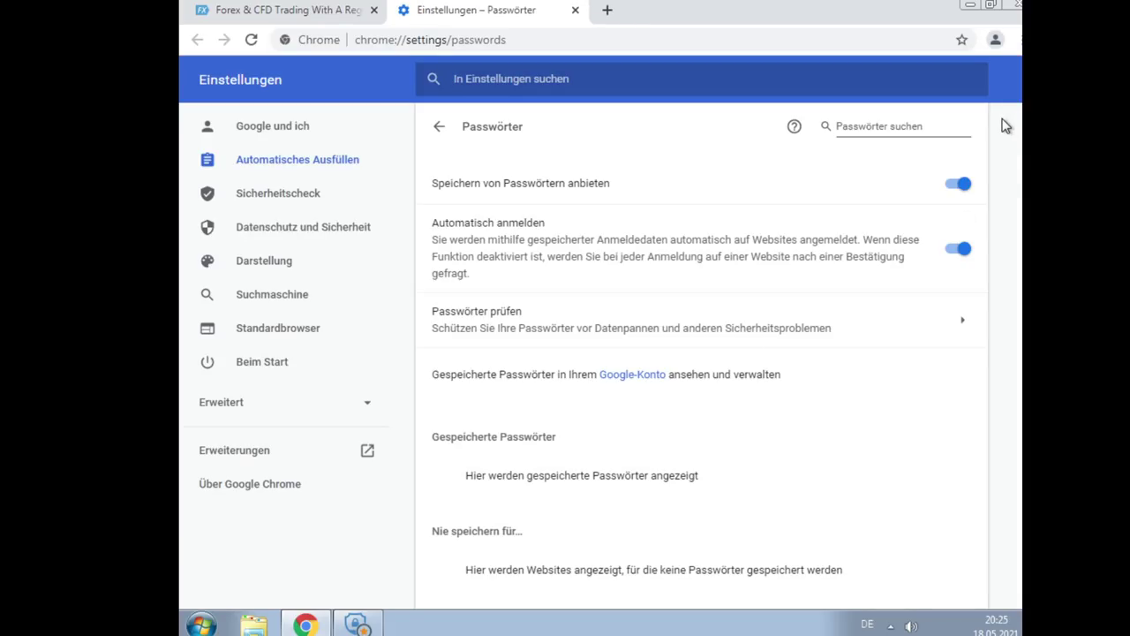
click(995, 40)
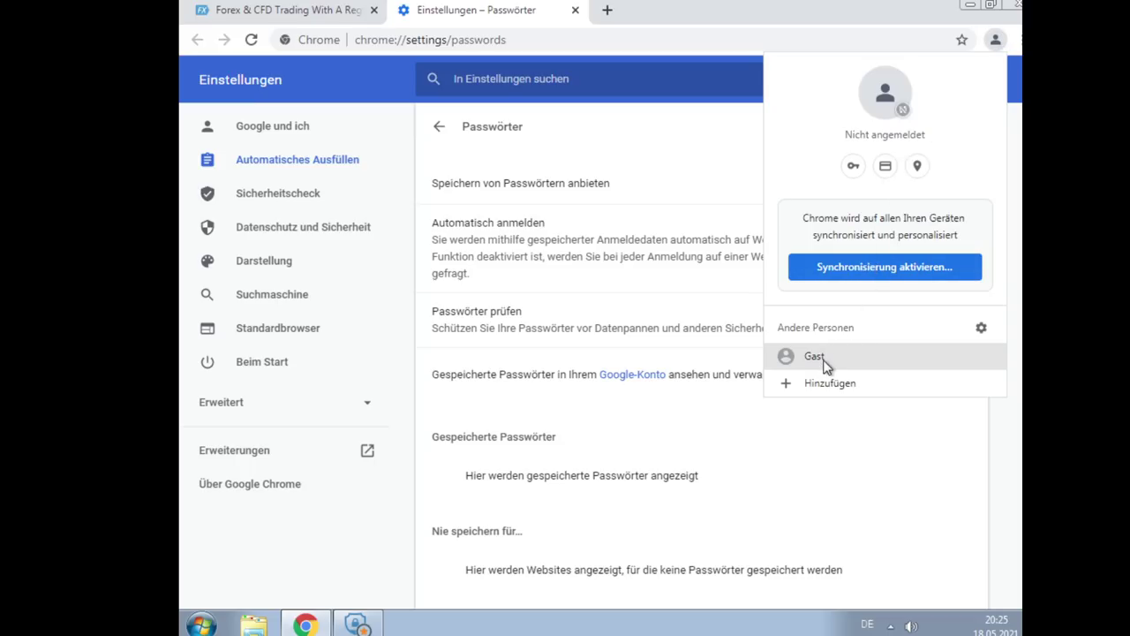
click(295, 23)
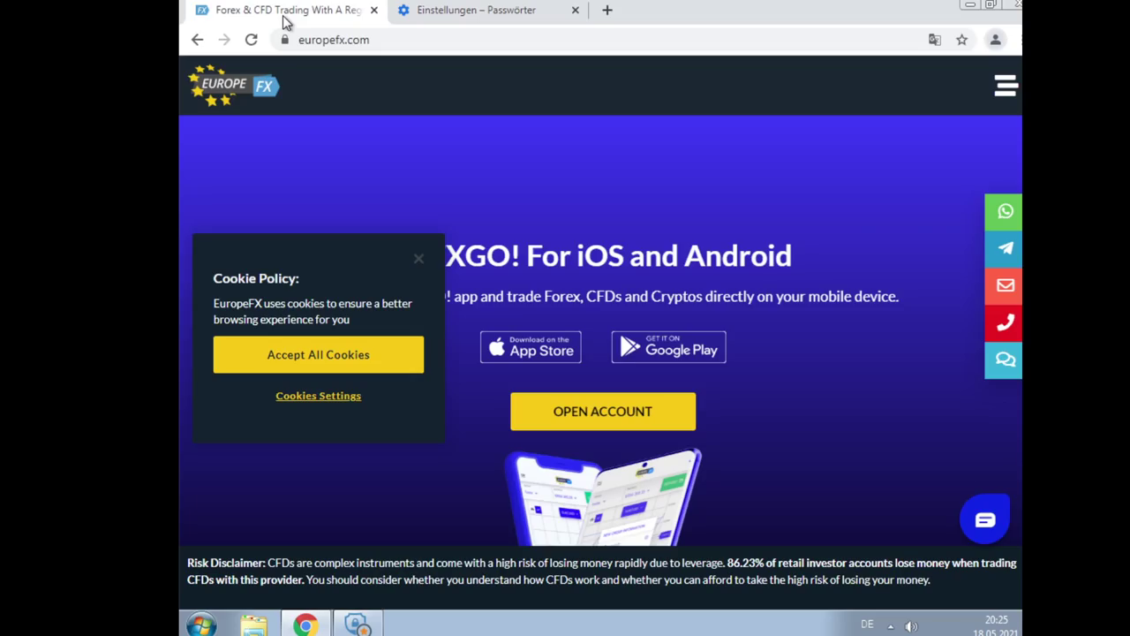
click(373, 11)
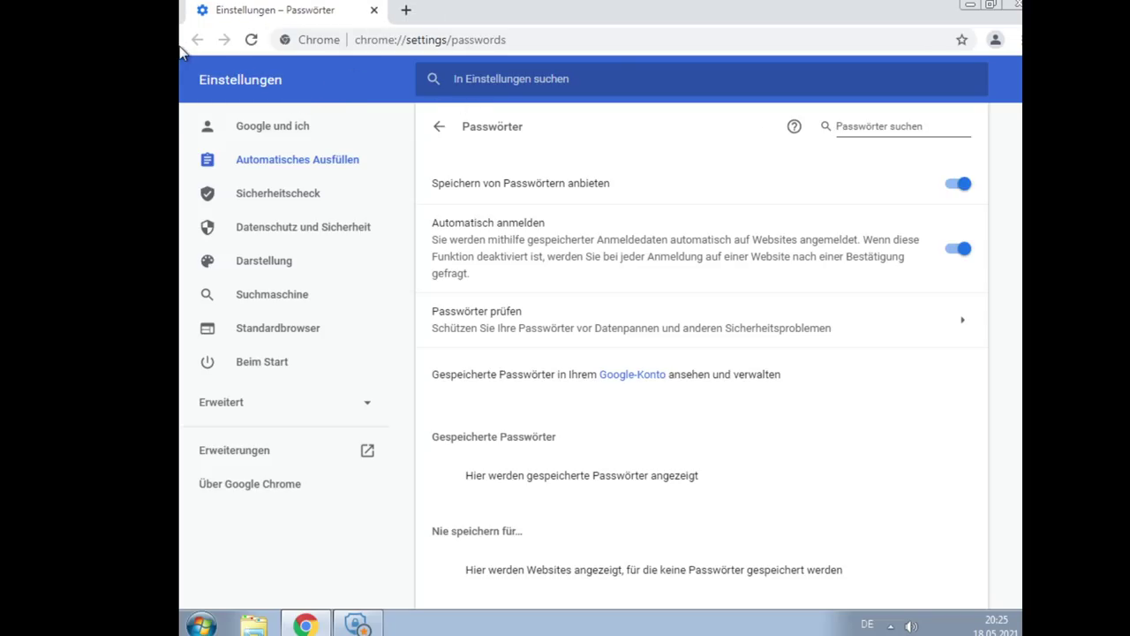
click(995, 40)
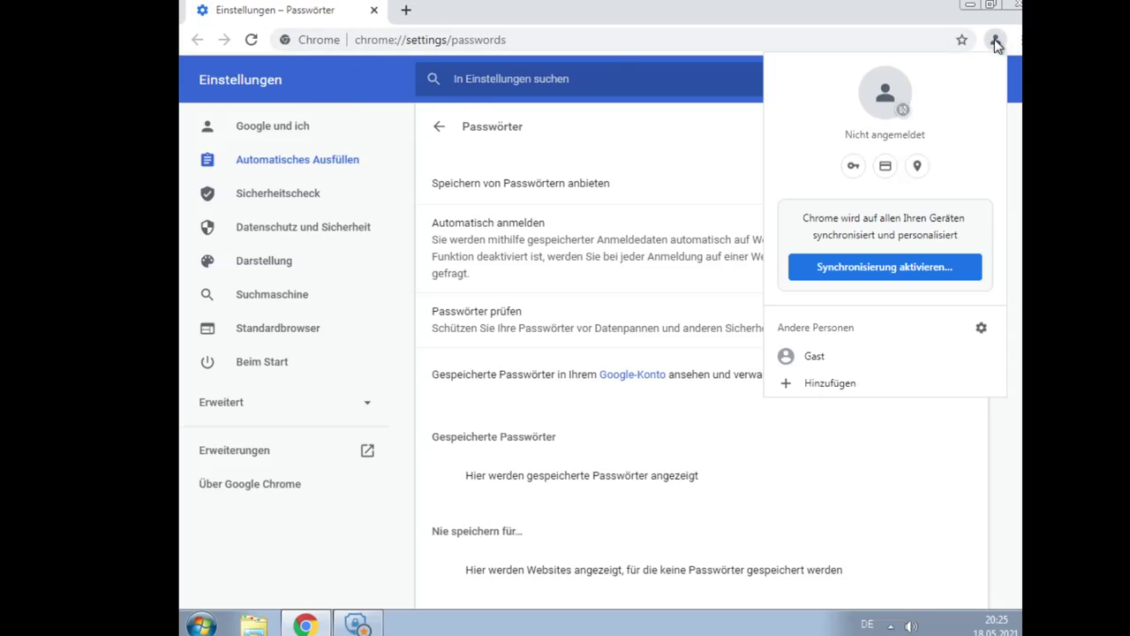
click(475, 37)
text(eur)
key(Return)
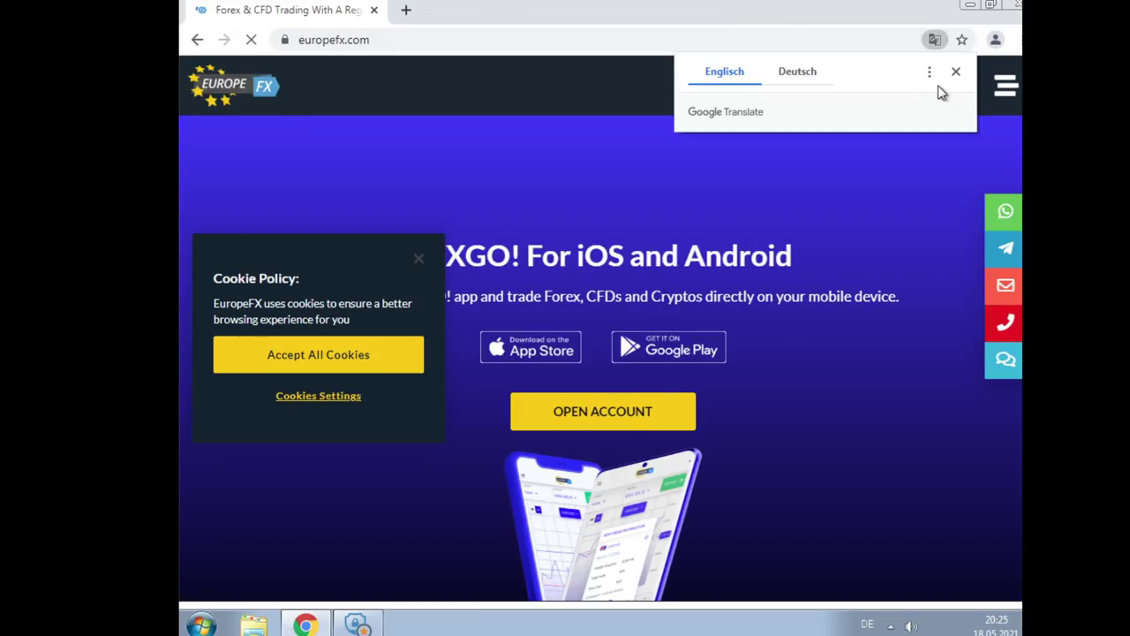
Open the client login page, allow notifications, and enter the account e-mail and password
click(1009, 85)
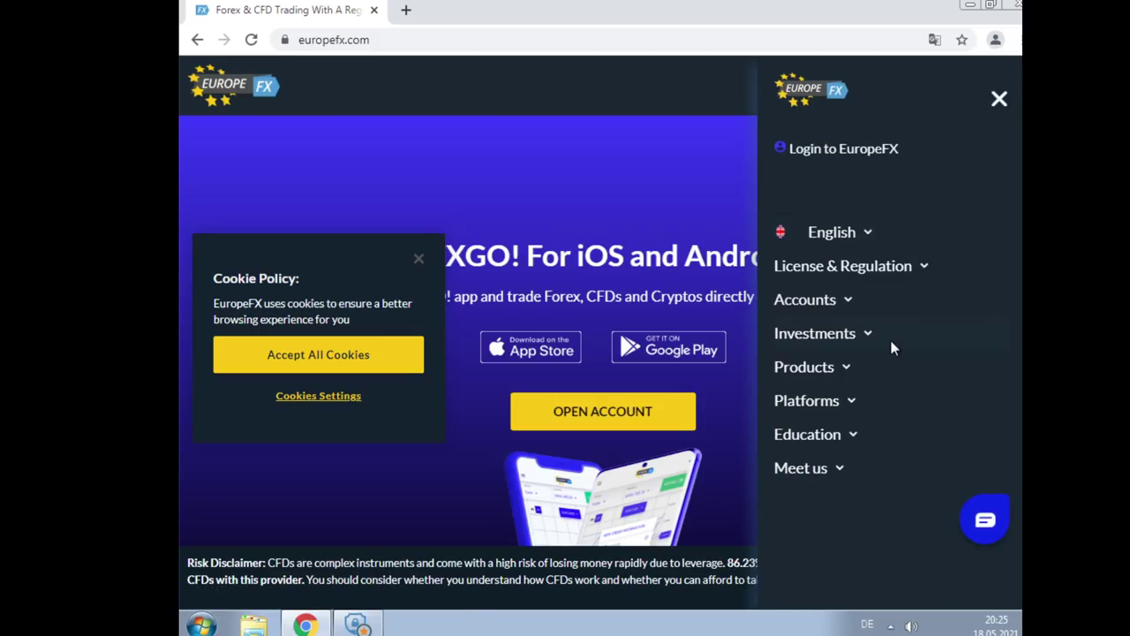
click(864, 156)
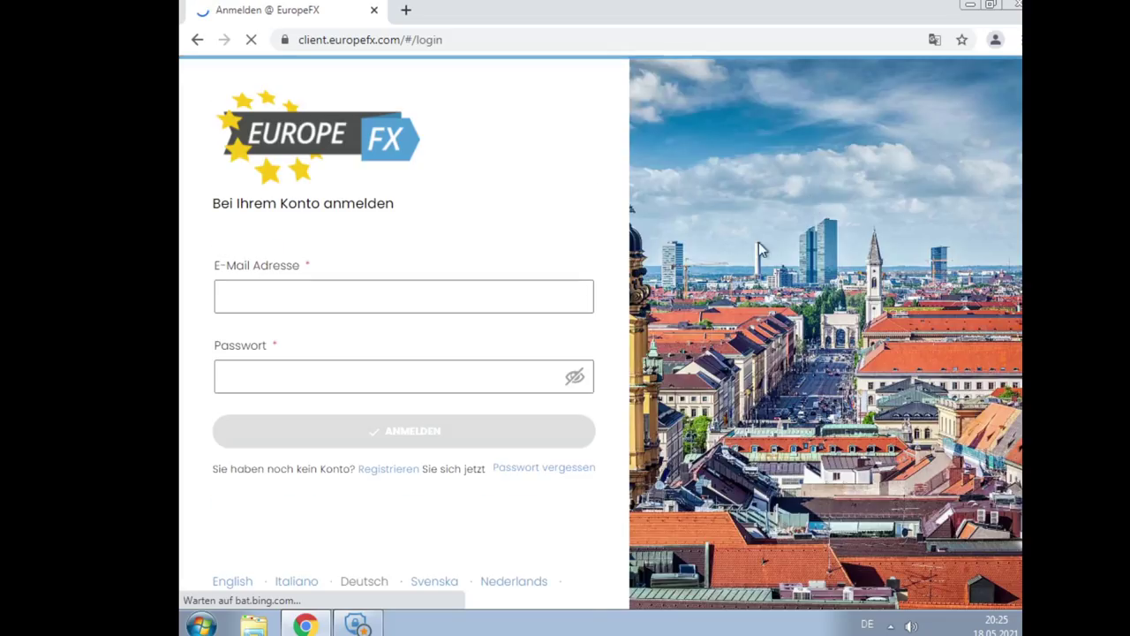
click(273, 297)
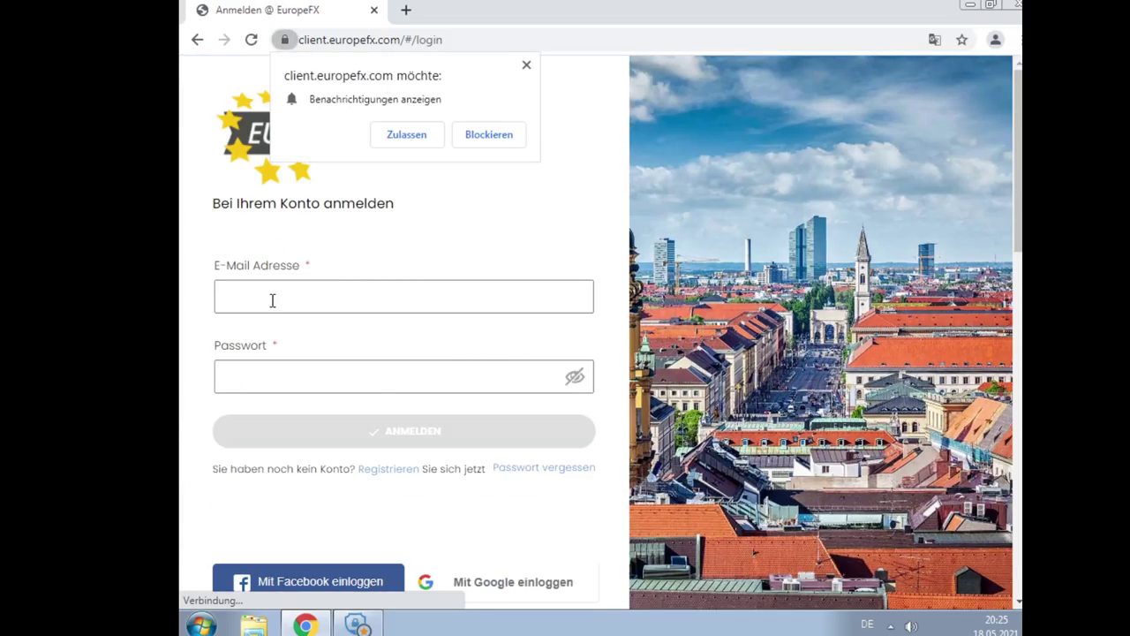
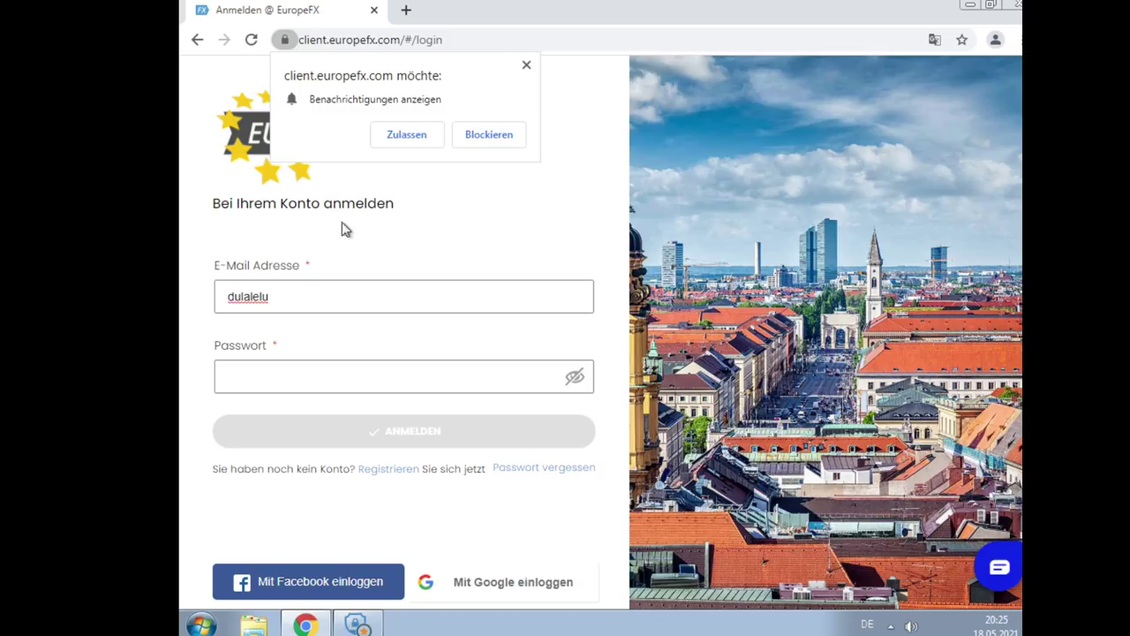
click(417, 141)
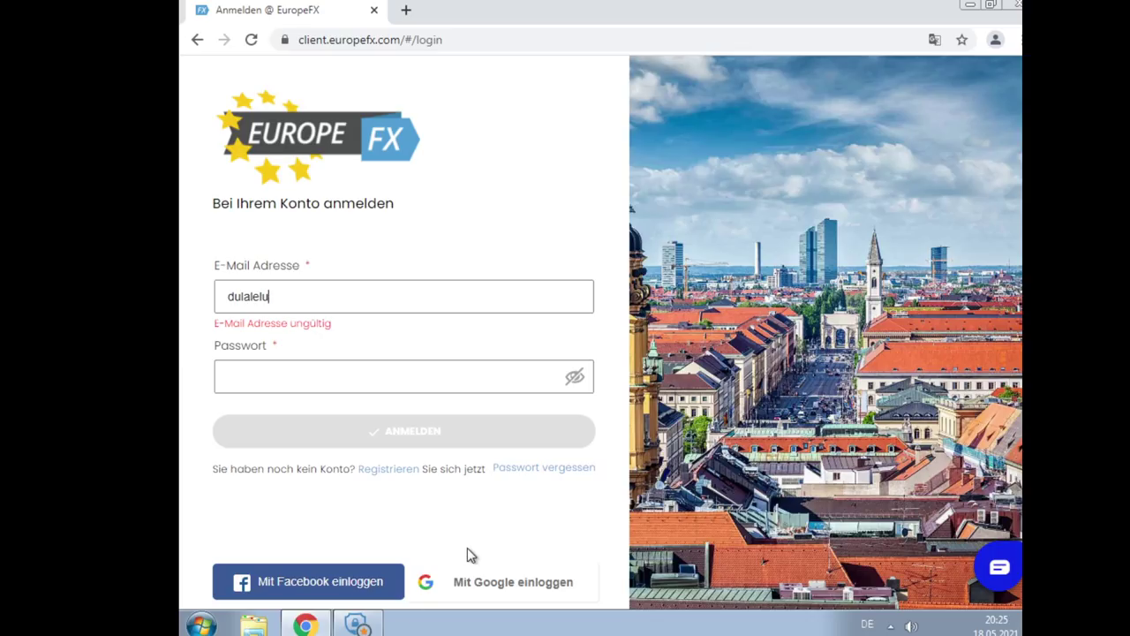
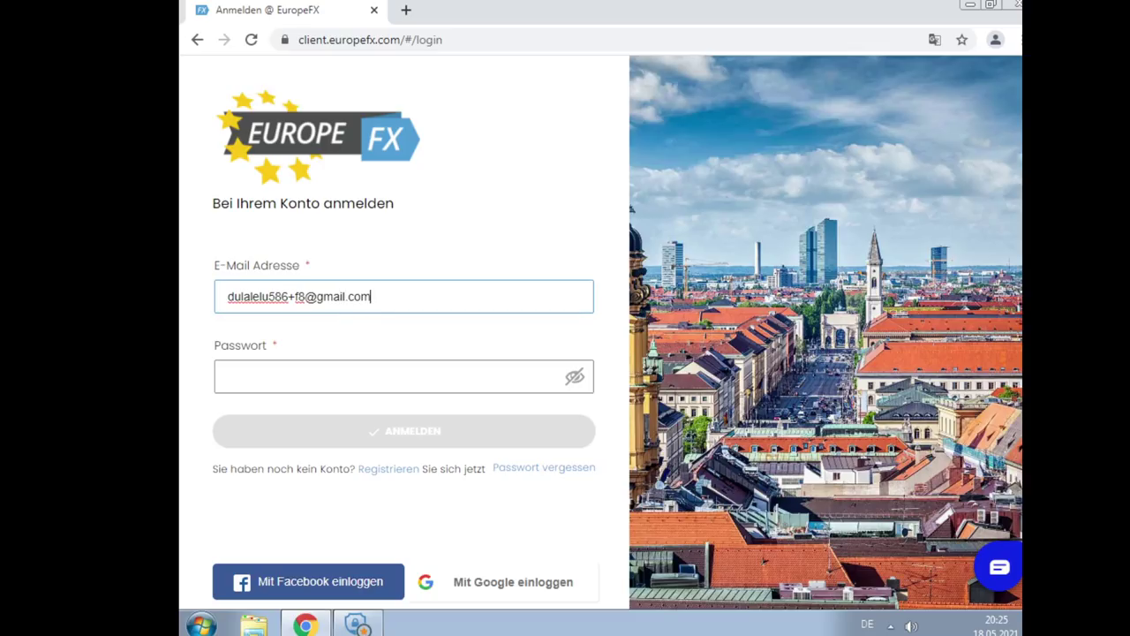
click(355, 374)
text(•••)
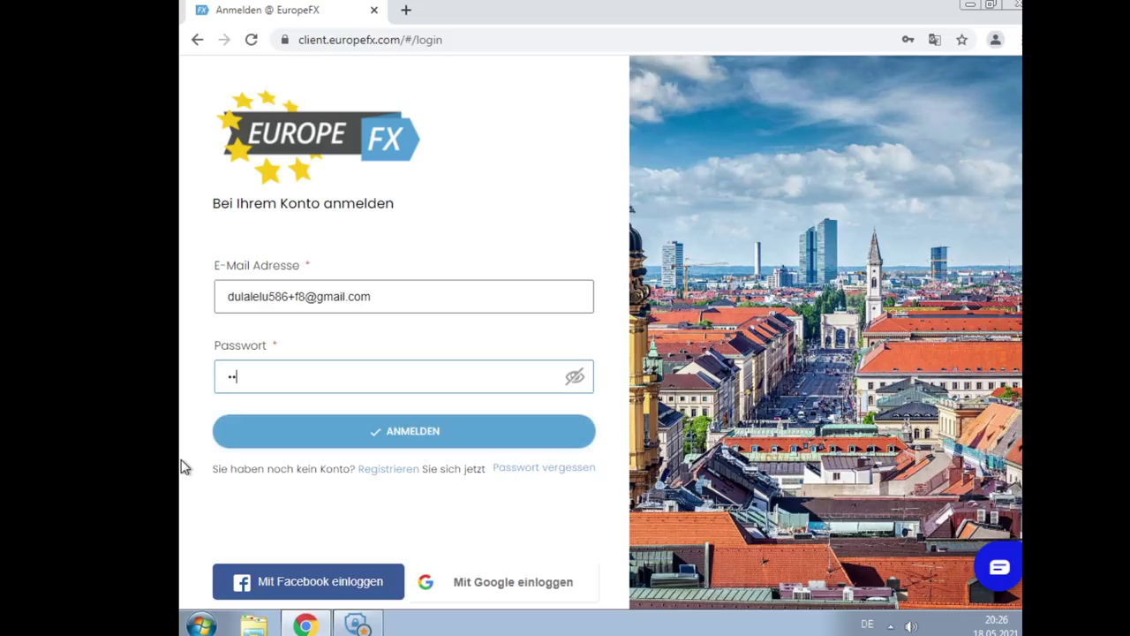
text(•••••)
Sign in with ANMELDEN, choose 'Nie' to not save the password, then FORTFAHREN
click(488, 444)
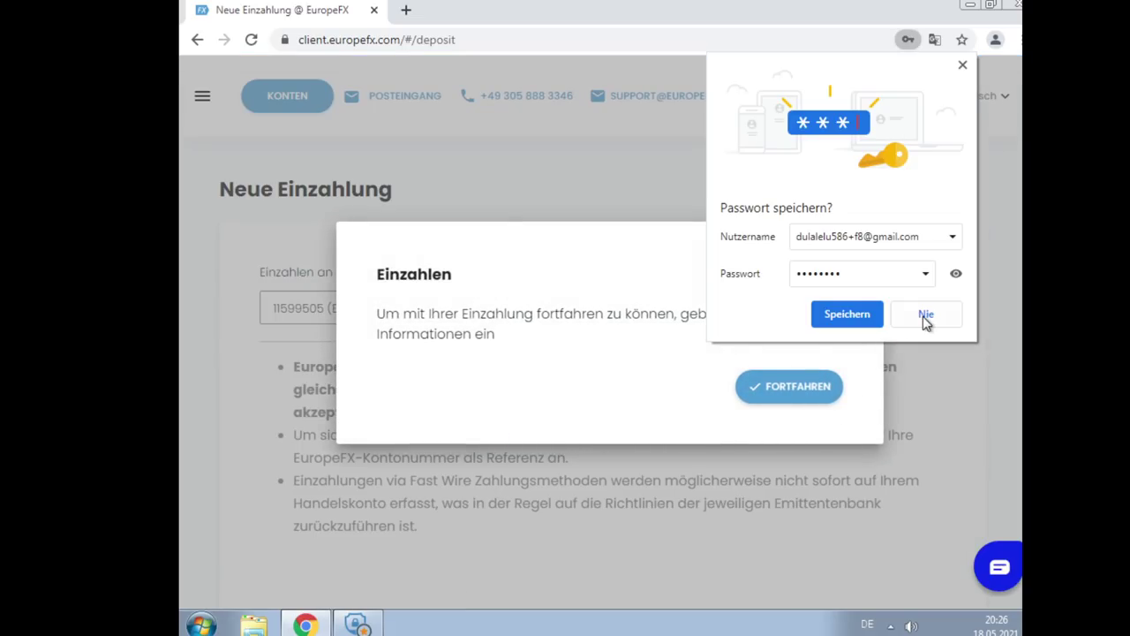
click(923, 315)
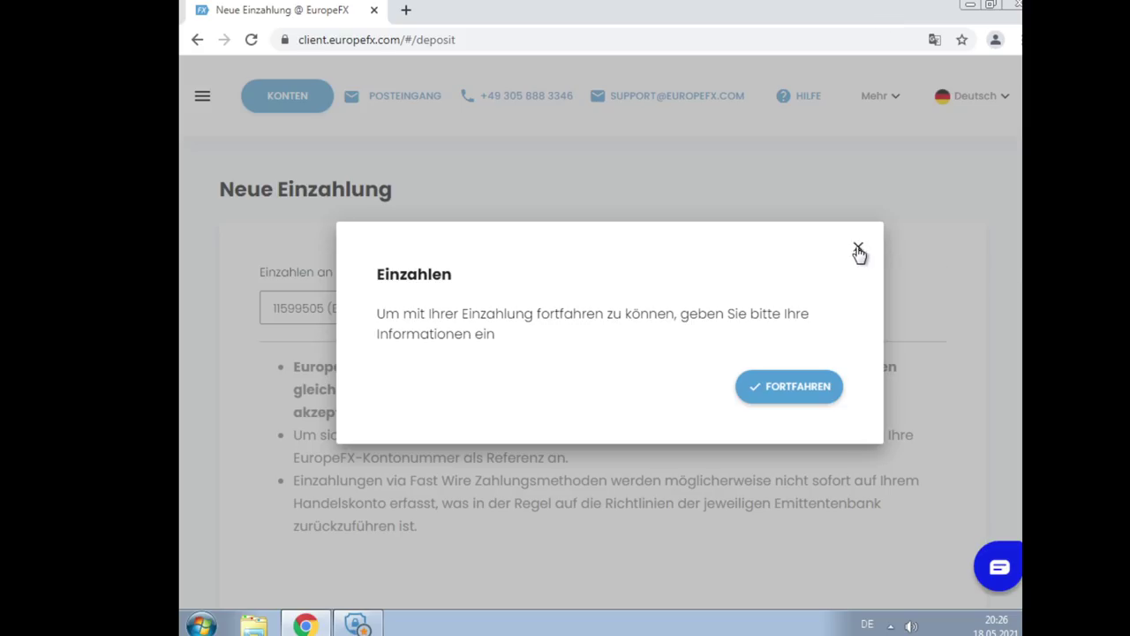
click(785, 388)
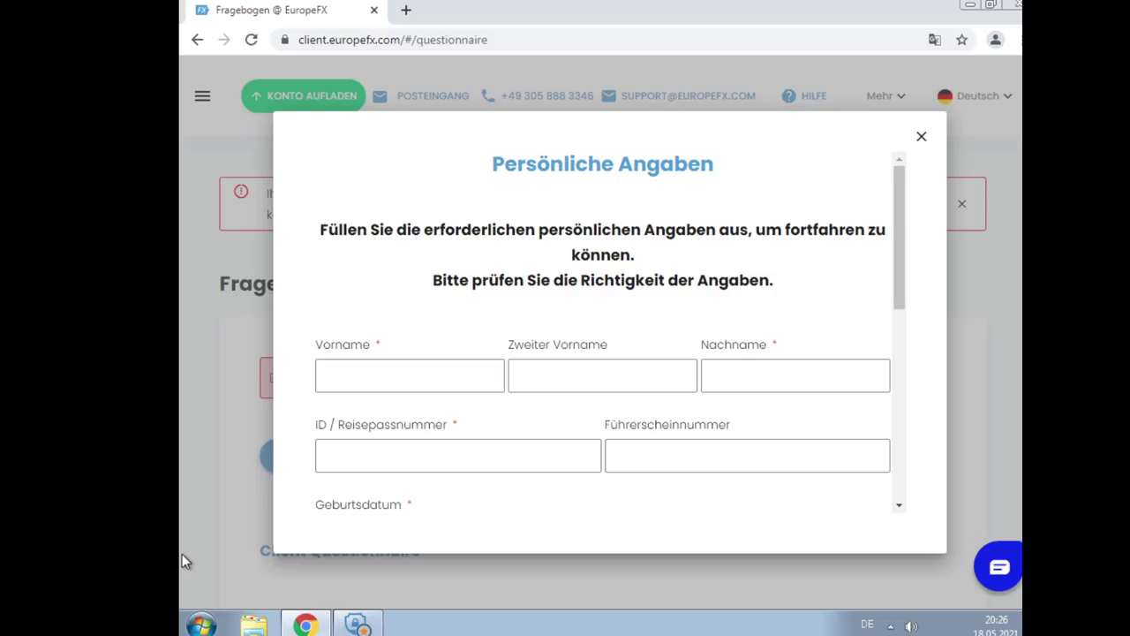
Enter the first name, middle name and last name in the personal details form
click(444, 376)
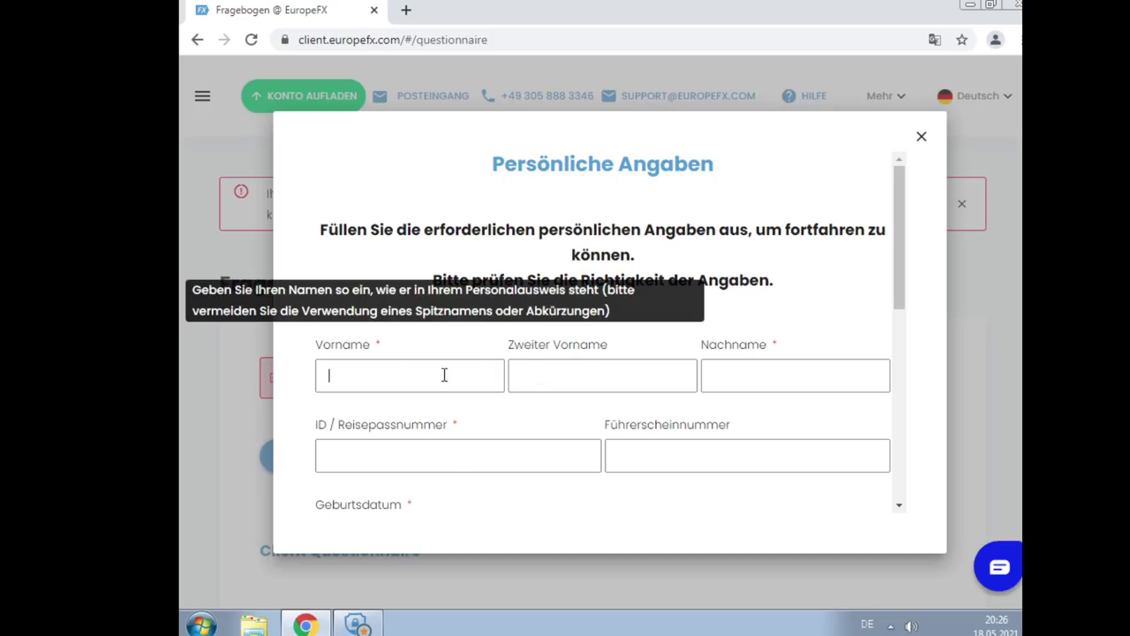
text(Adolf)
key(Tab)
text(Sieghard)
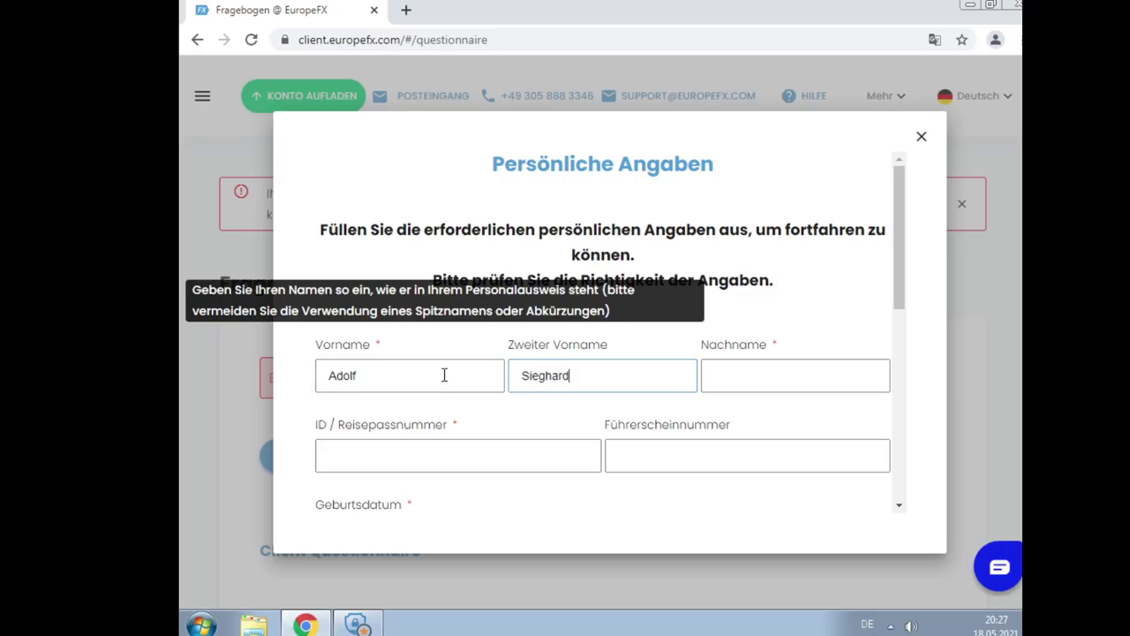
key(Tab)
text(Hiddler)
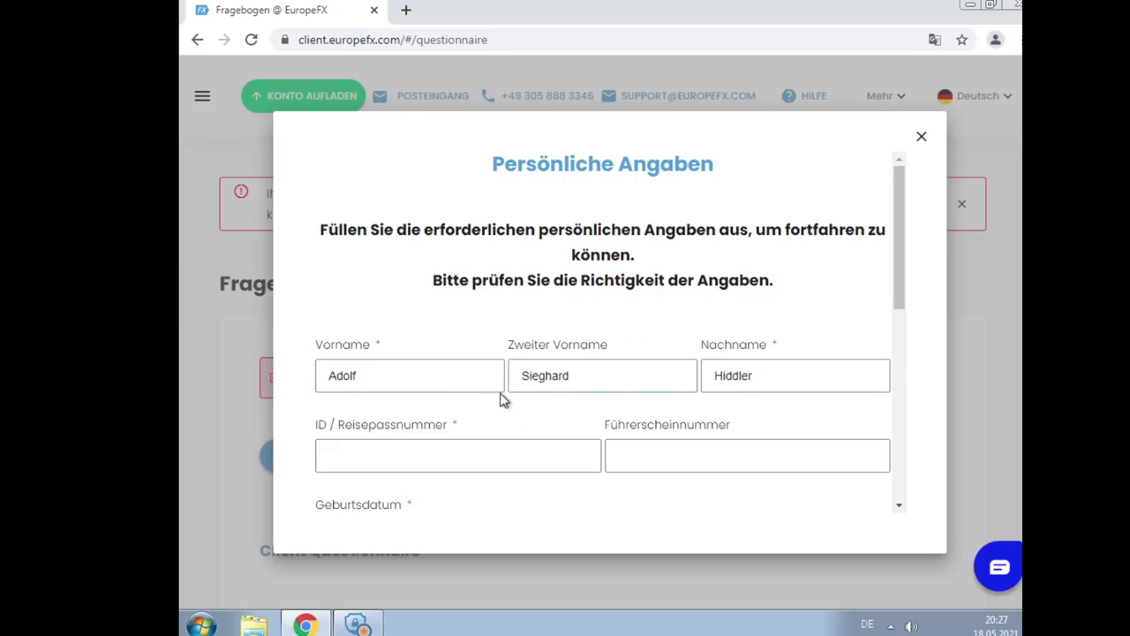
Enter the ID / passport number and move to the driving licence field
scroll(500, 398, down, 1)
click(549, 359)
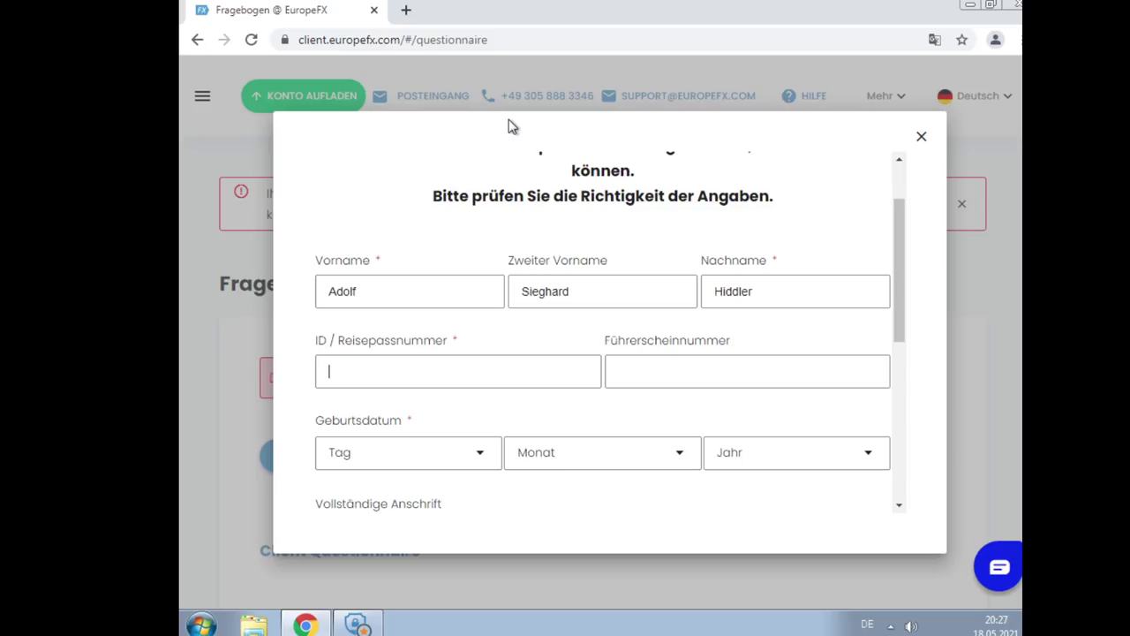
text(1234)
key(Tab)
scroll(706, 221, down, 2)
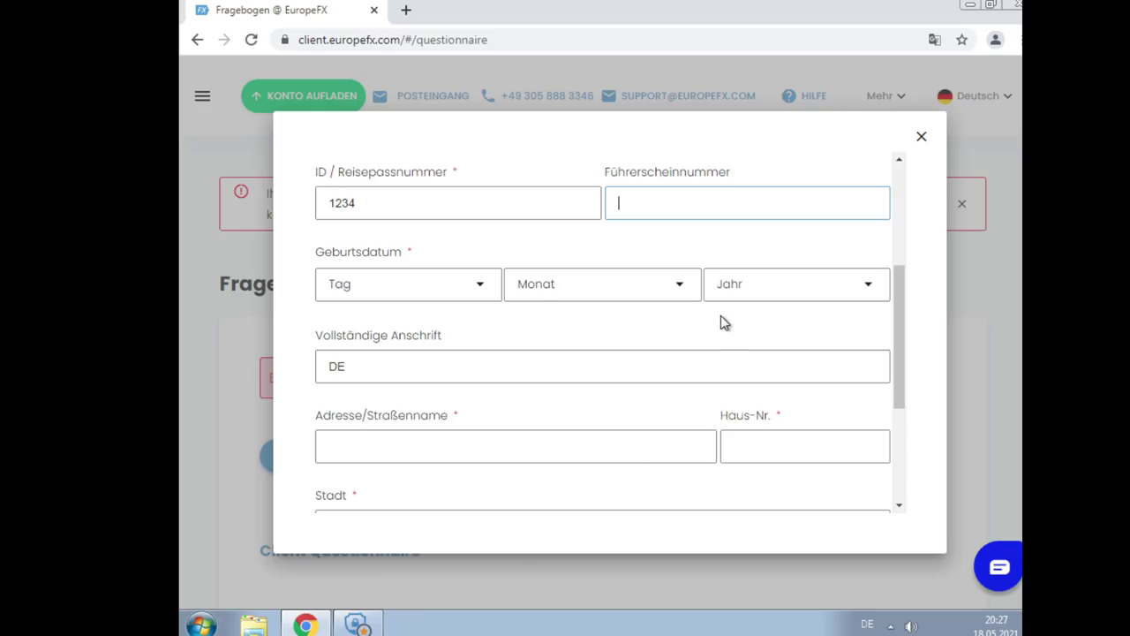
scroll(720, 316, up, 1)
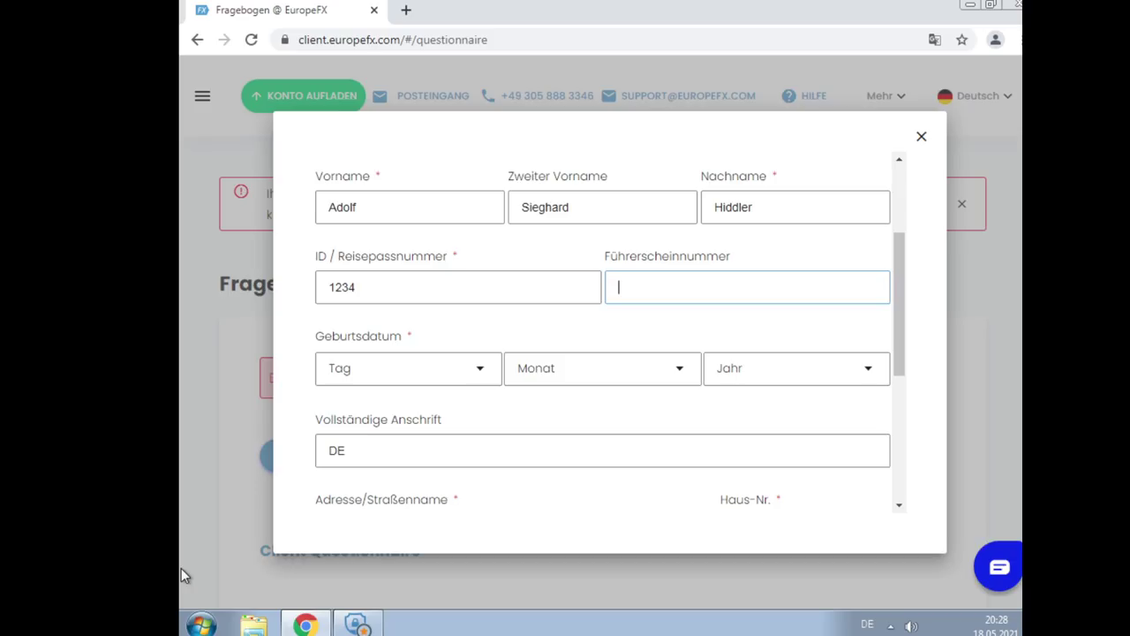
Set the birth date to 20 April 1931 using the day, month and year dropdowns
click(395, 376)
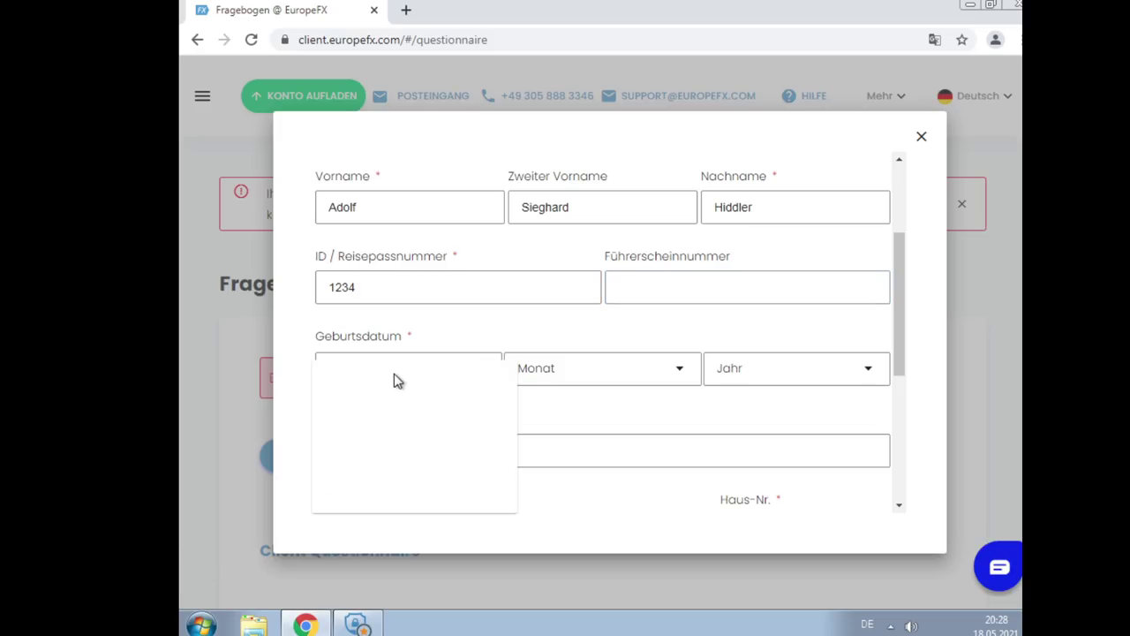
scroll(362, 414, down, 6)
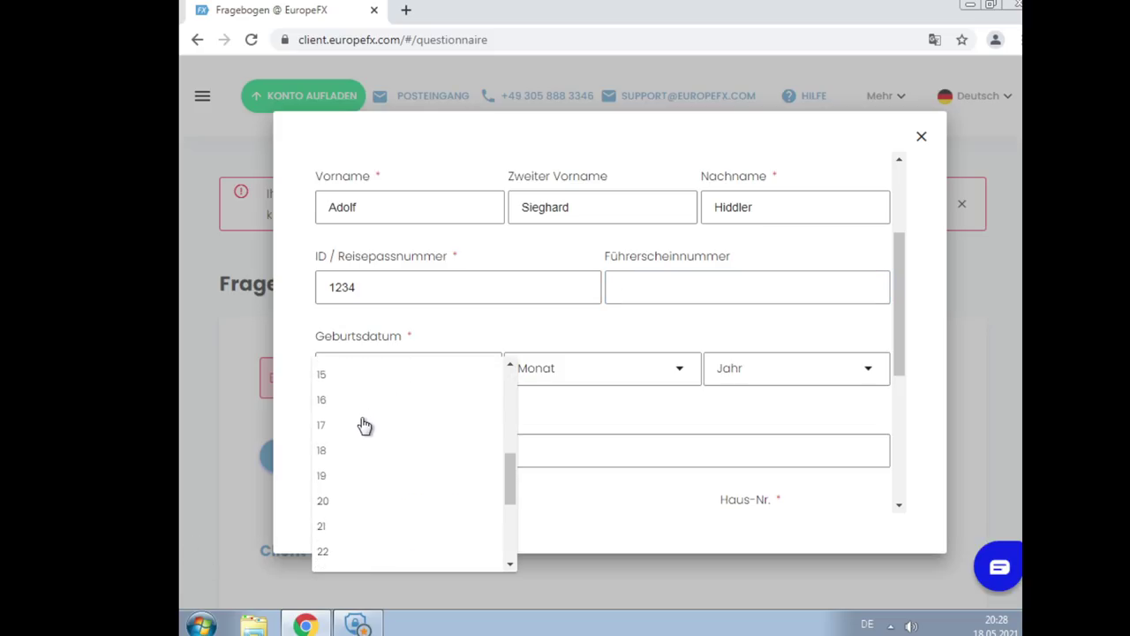
scroll(336, 521, down, 1)
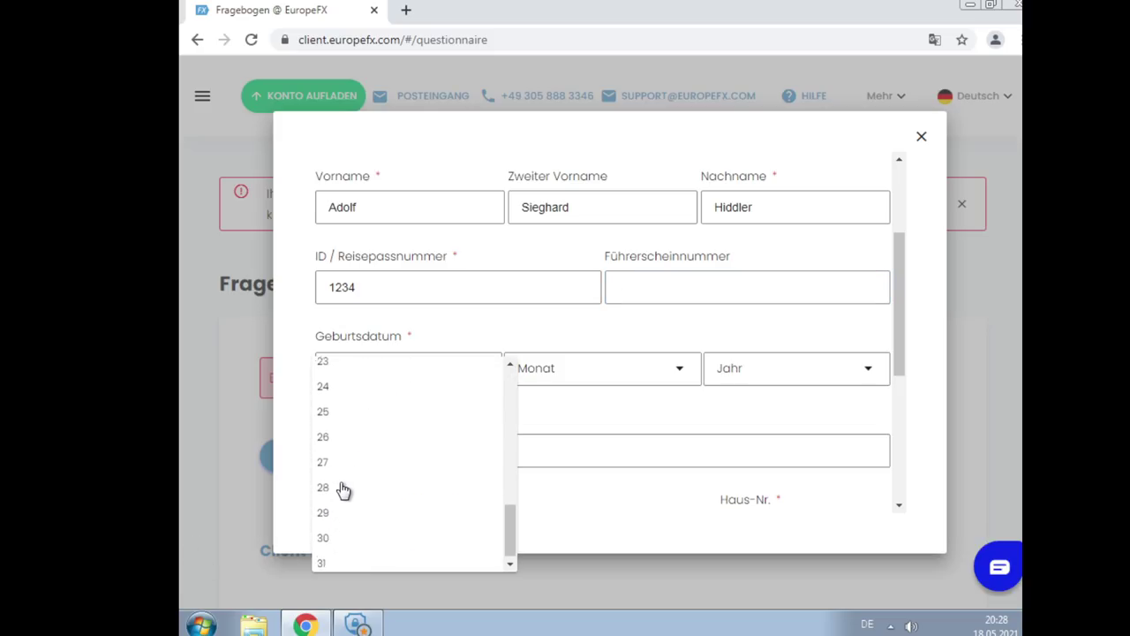
scroll(345, 492, up, 1)
click(344, 367)
click(557, 366)
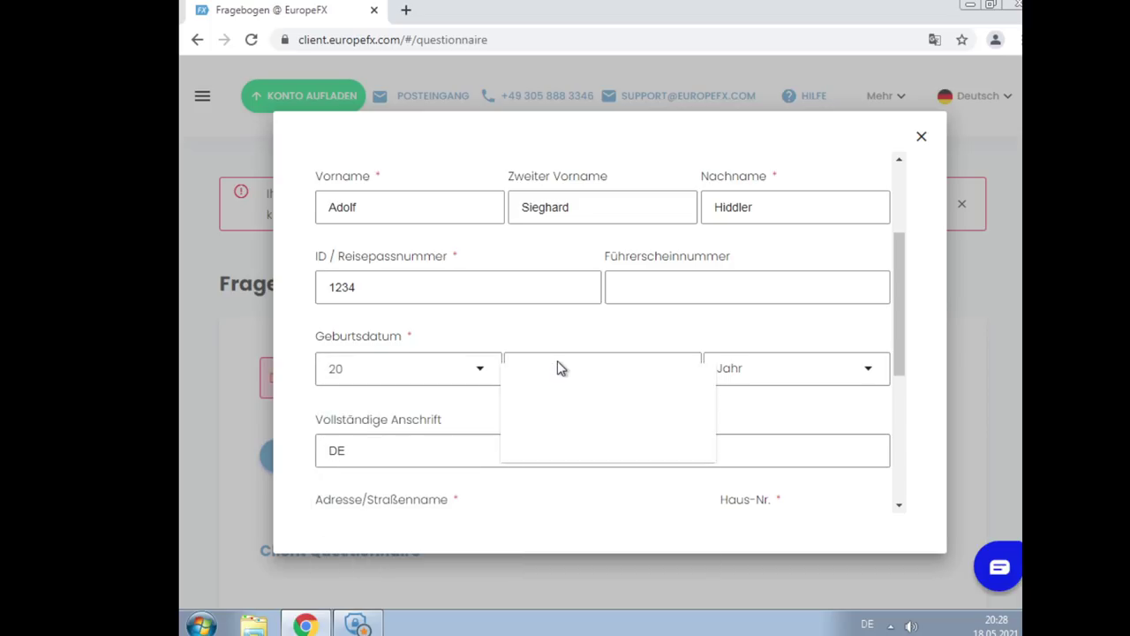
click(553, 445)
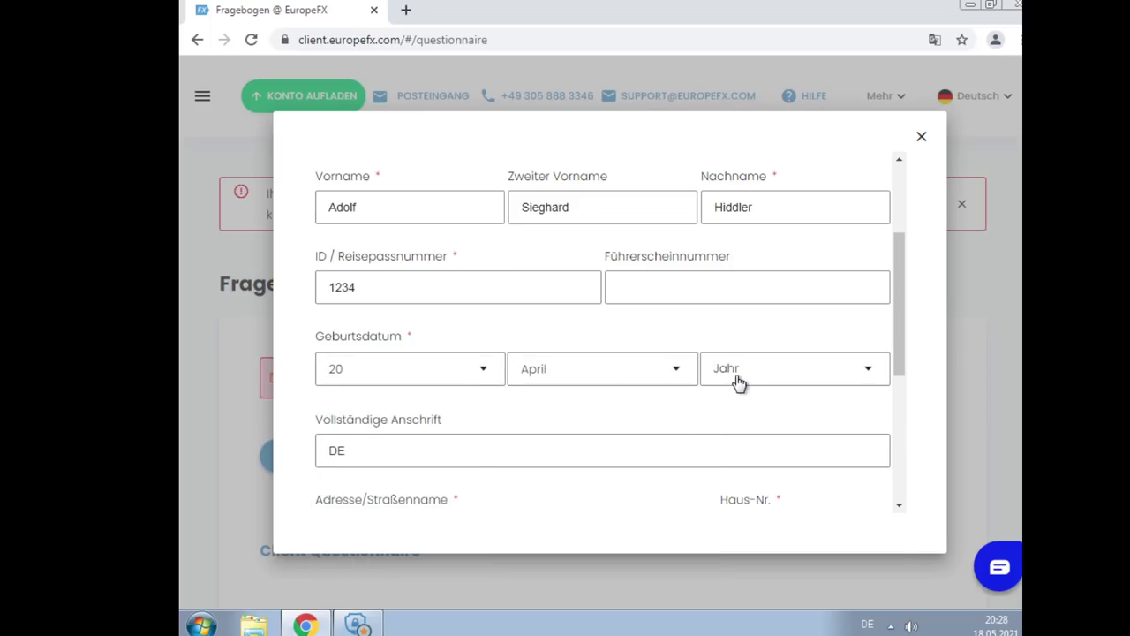
click(739, 382)
scroll(746, 395, down, 18)
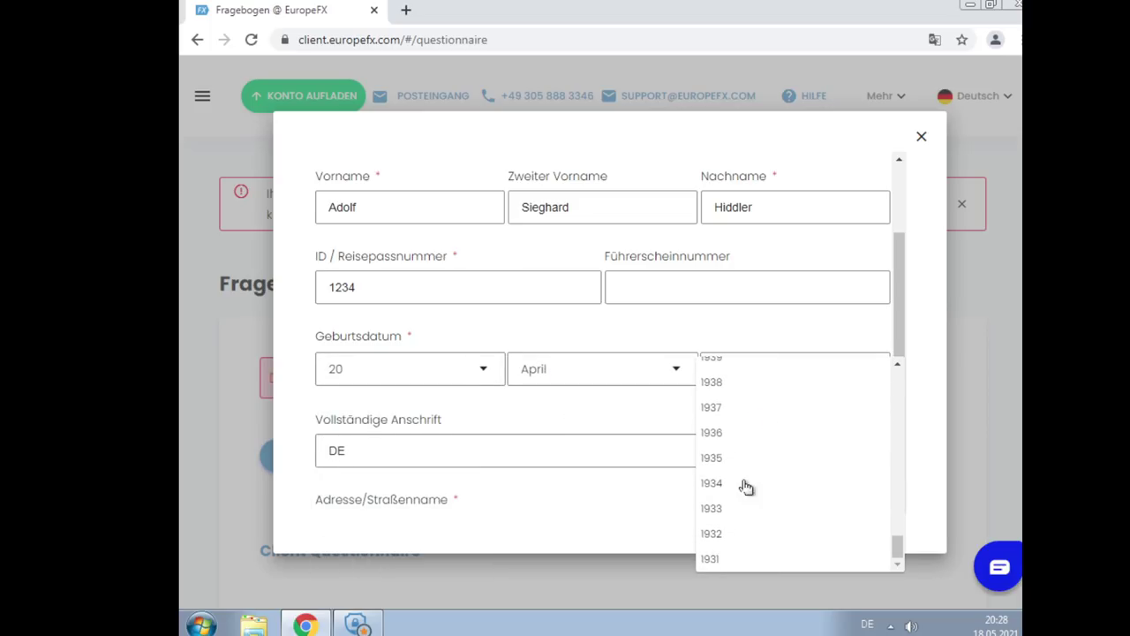
click(719, 562)
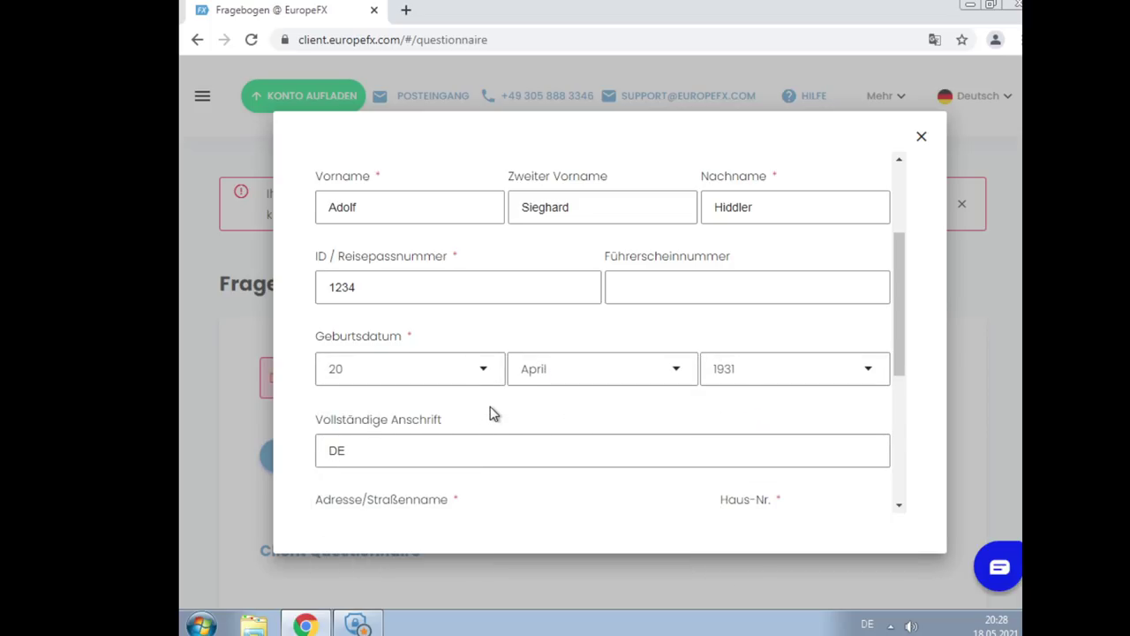
Enter the street name and house number of the address
scroll(490, 415, down, 1)
click(451, 432)
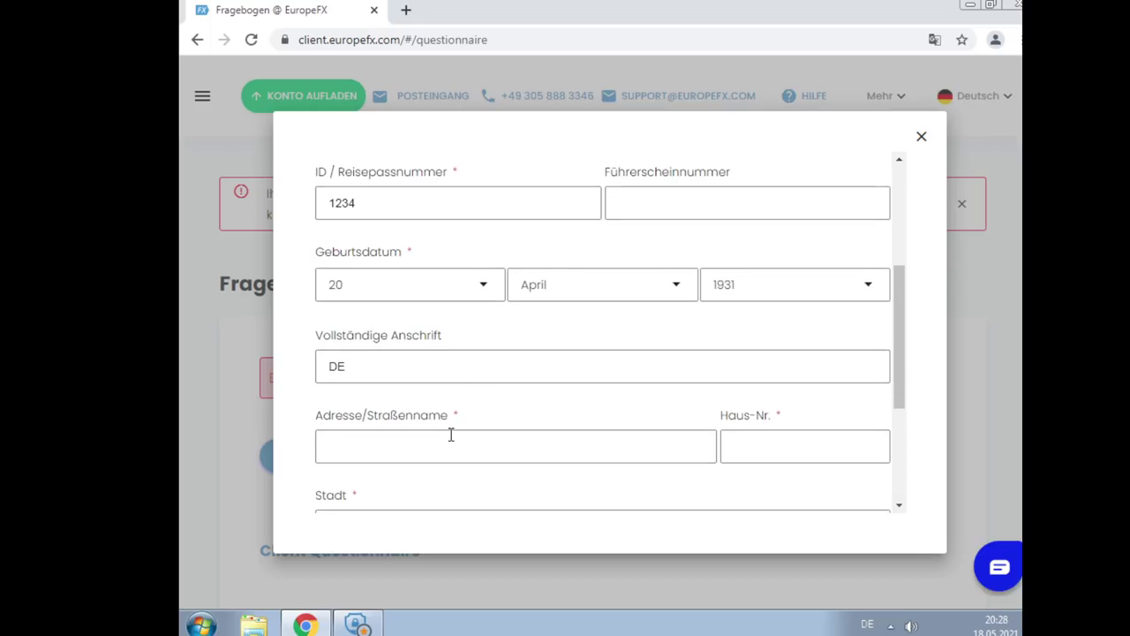
text(Führerp)
key(BackSpace)
text(bunka)
key(Tab)
text(88)
Enter the city and postcode of the address
scroll(446, 446, down, 2)
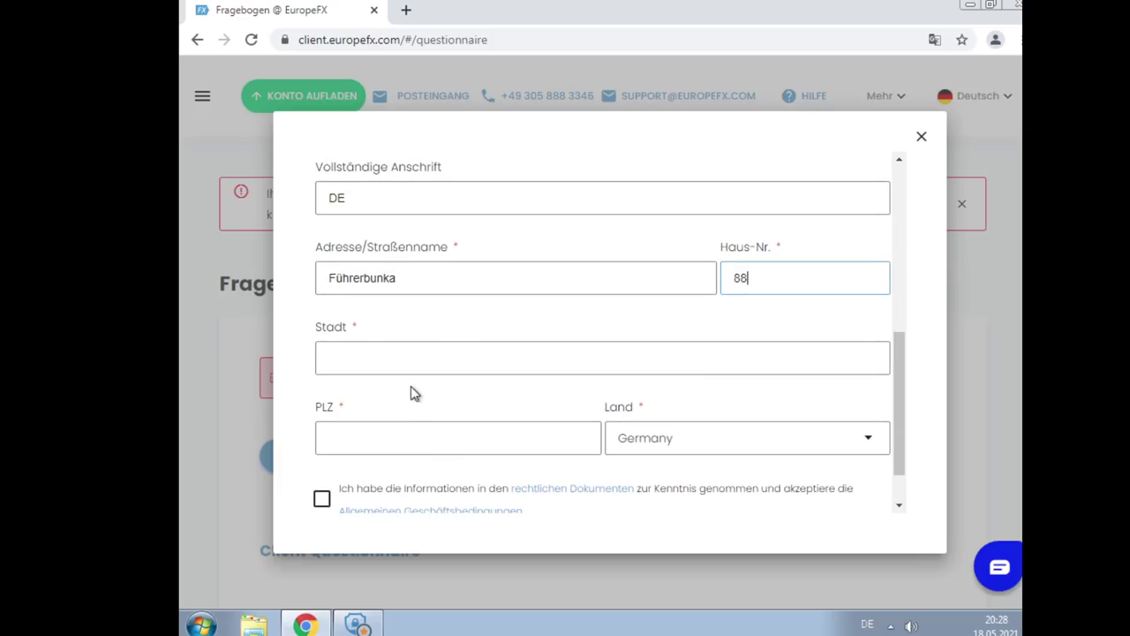
click(396, 373)
text(Bärlin)
key(Tab)
text(30330)
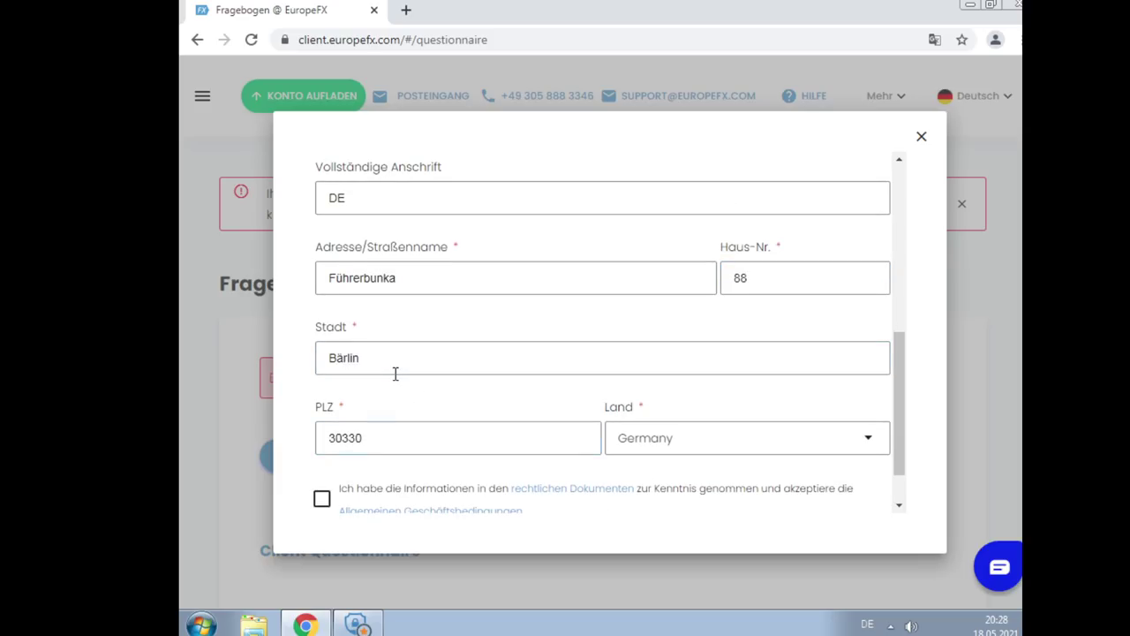
scroll(397, 374, down, 1)
scroll(406, 379, up, 6)
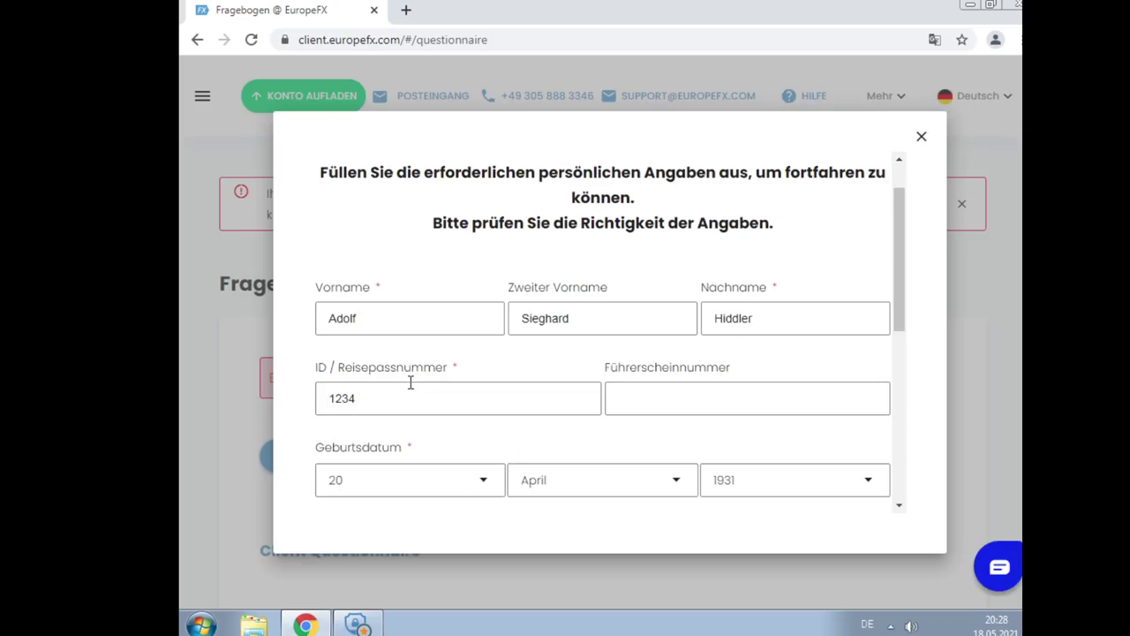
scroll(410, 381, down, 8)
Tick the legal terms consent box and open the 'rechtlichen Dokumenten' link in a new tab
click(322, 442)
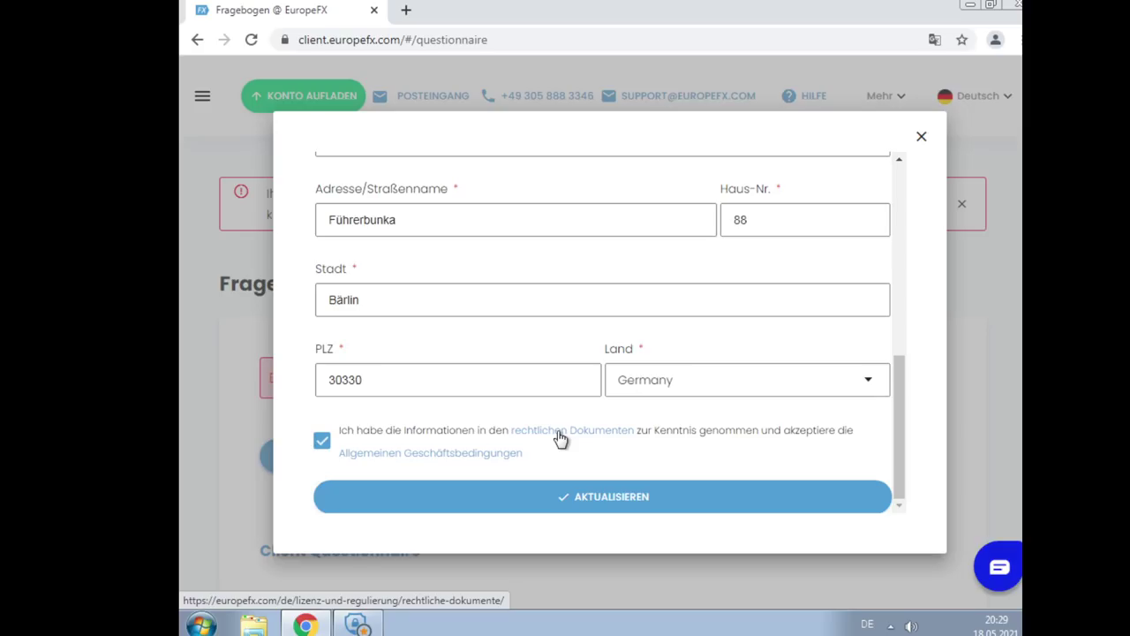
right_click(559, 438)
click(578, 443)
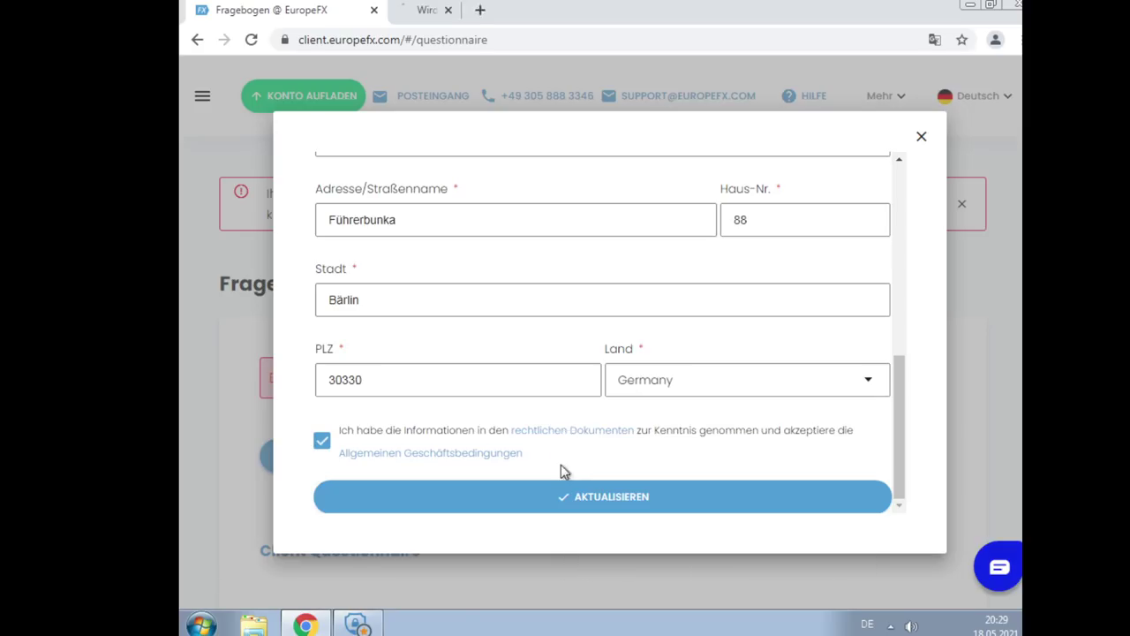
Accept all cookies on the legal documents page
click(458, 20)
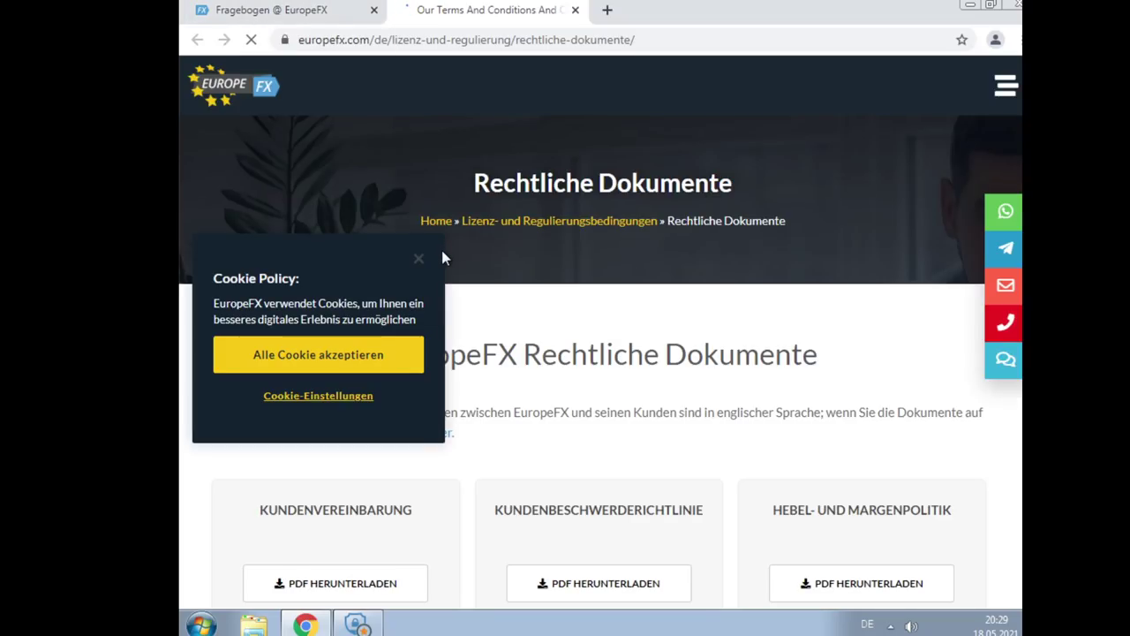
scroll(517, 300, down, 2)
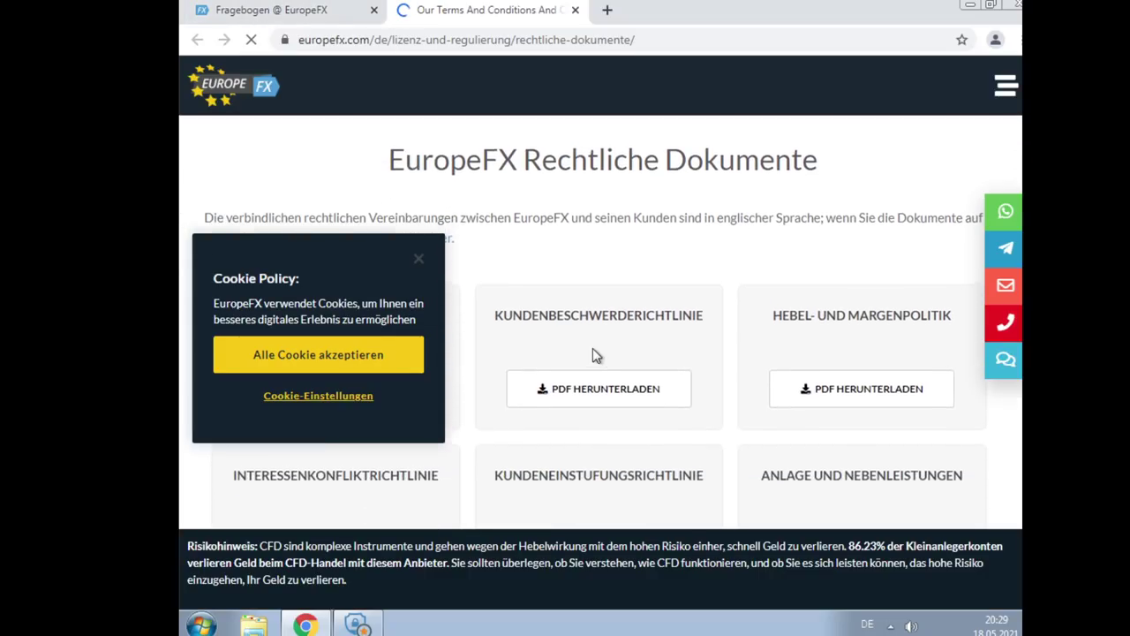
click(337, 363)
click(292, 9)
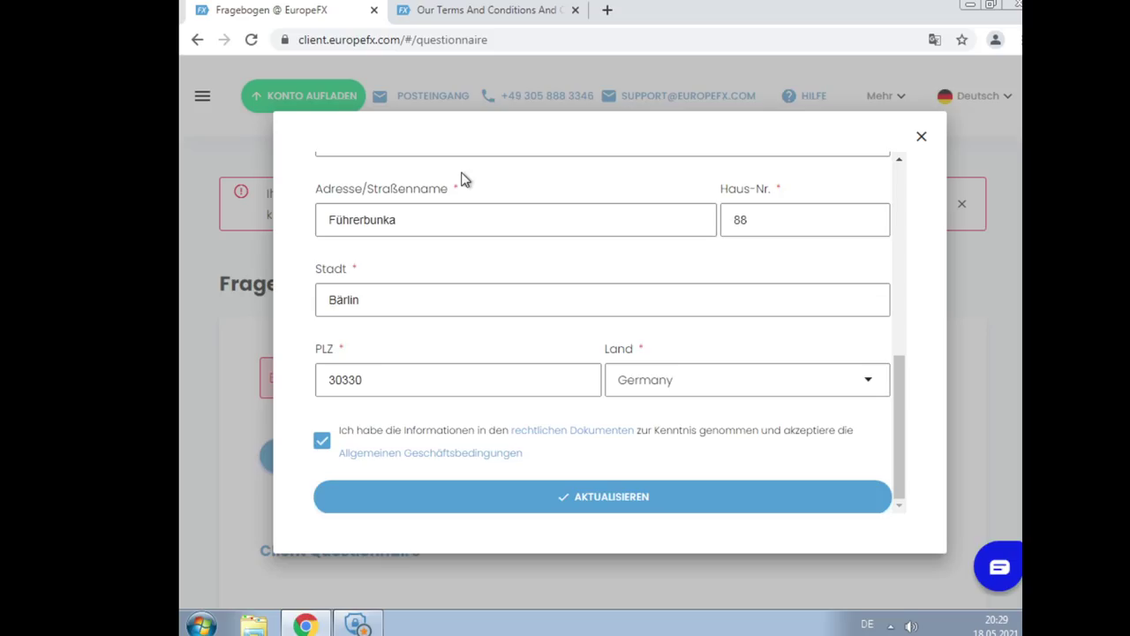
Scroll through the Rechtliche Dokumente cards on the legal documents page
click(409, 12)
scroll(514, 264, down, 2)
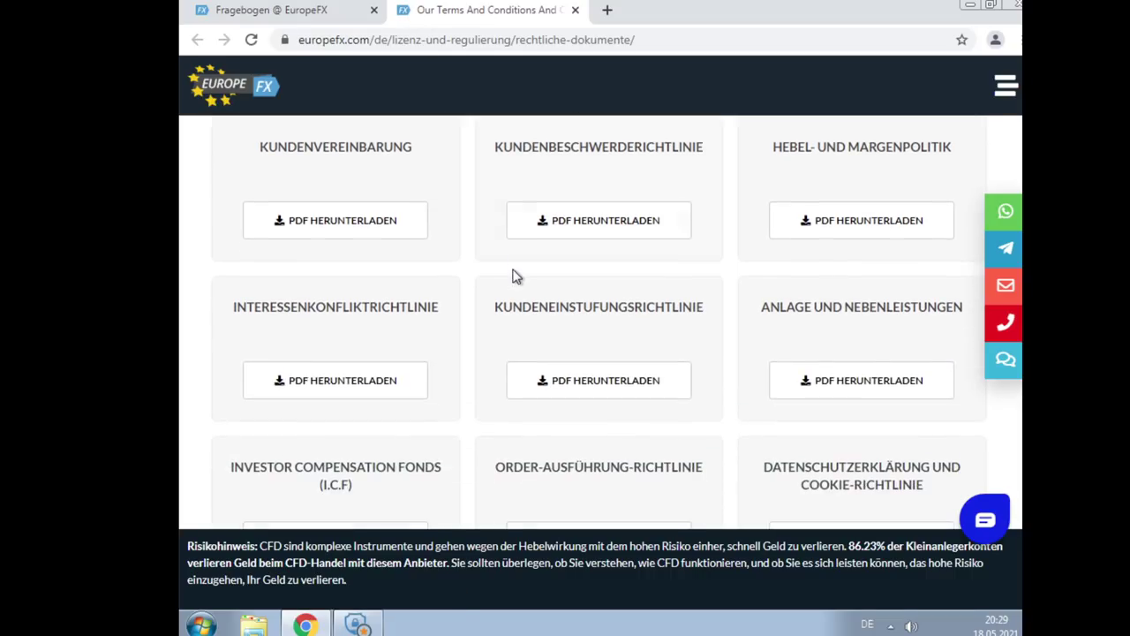
scroll(517, 285, up, 2)
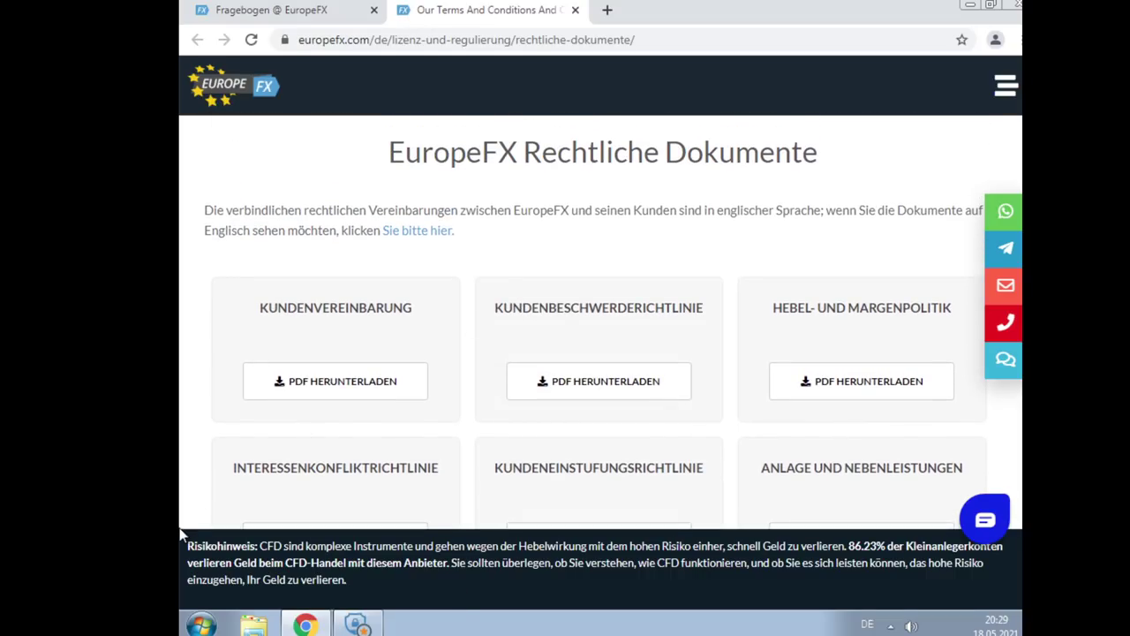
scroll(570, 350, down, 2)
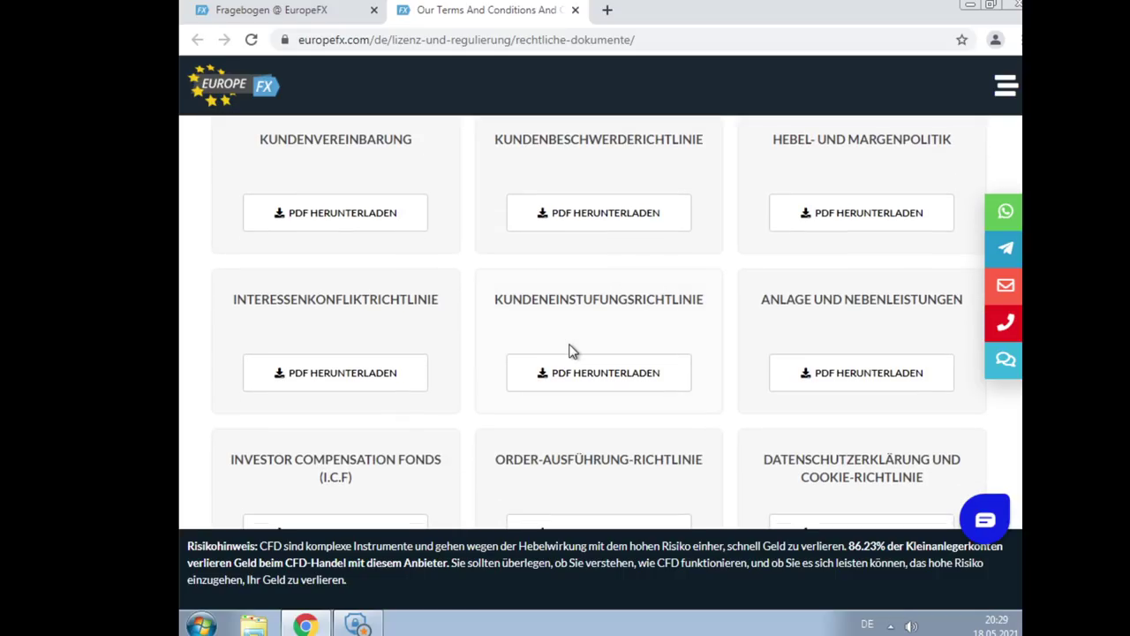
scroll(570, 351, down, 2)
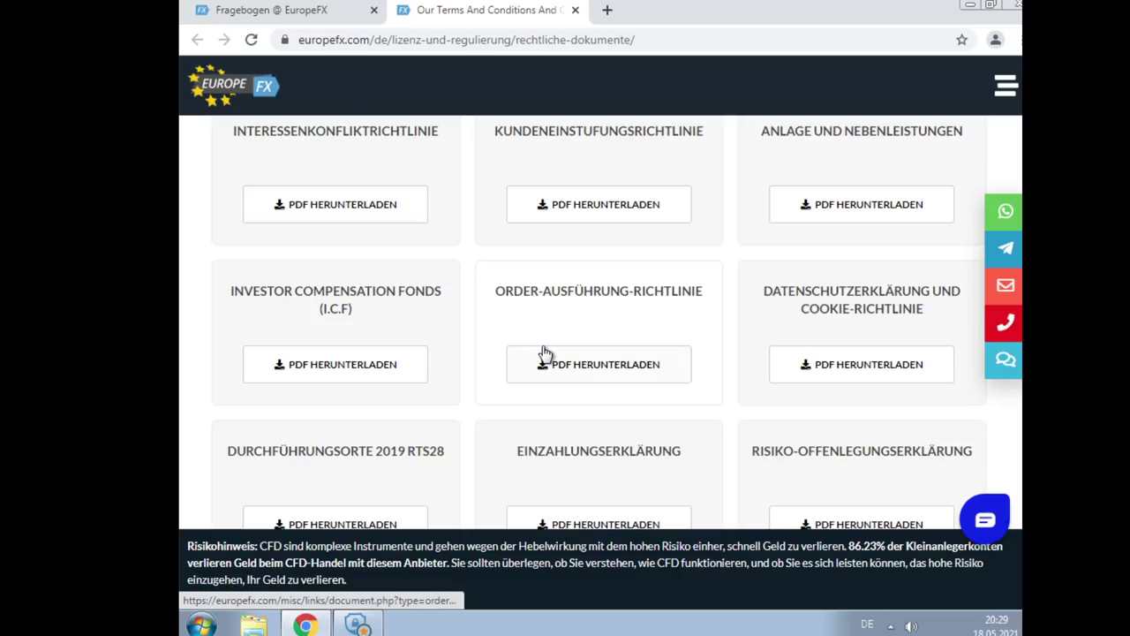
scroll(543, 353, down, 8)
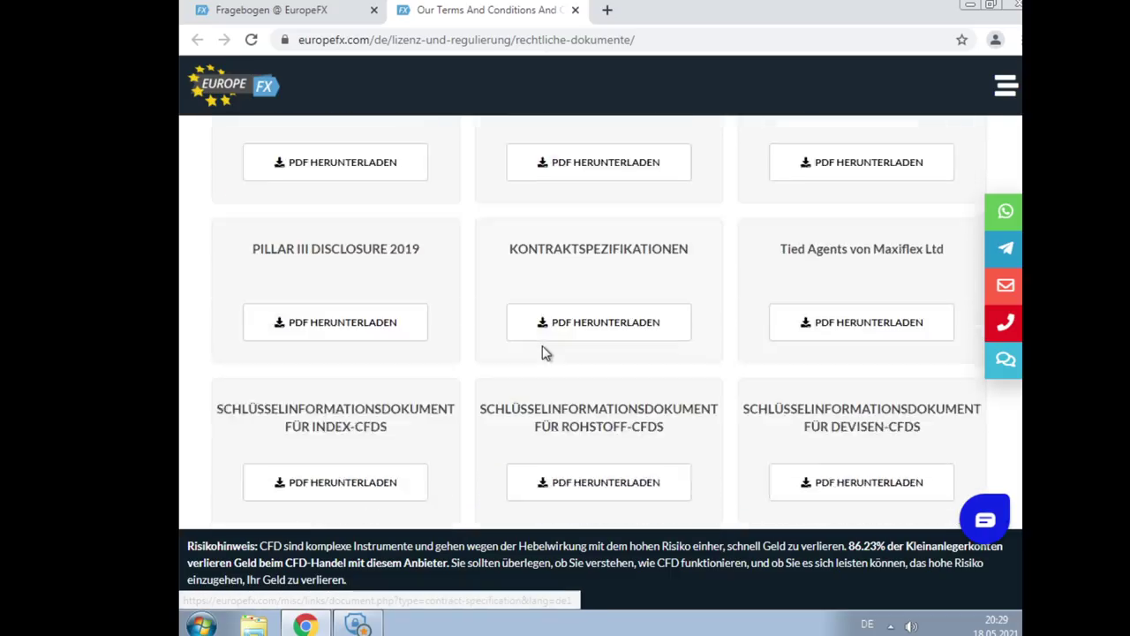
scroll(542, 353, down, 3)
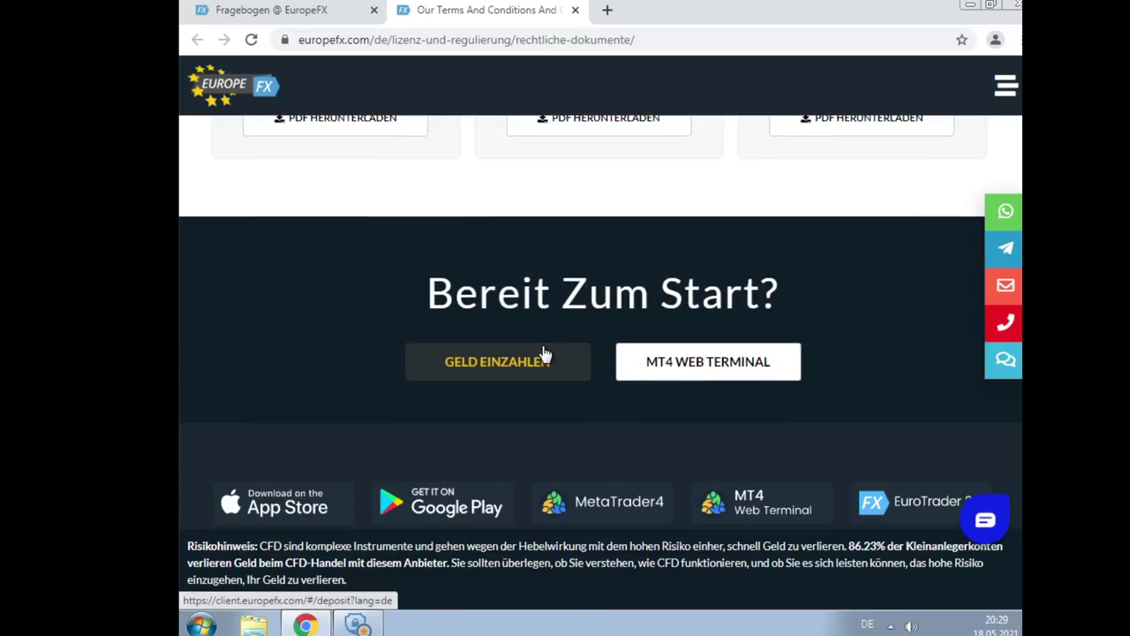
scroll(542, 353, up, 3)
Save the personal details in the Fragebogen tab with AKTUALISIEREN
click(283, 13)
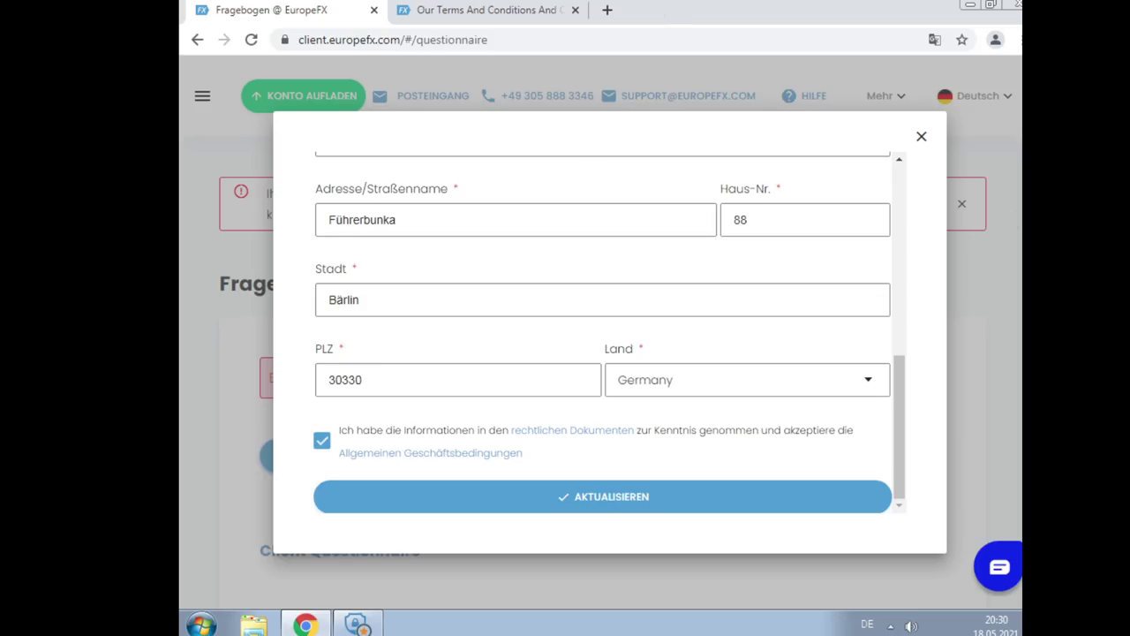
click(598, 501)
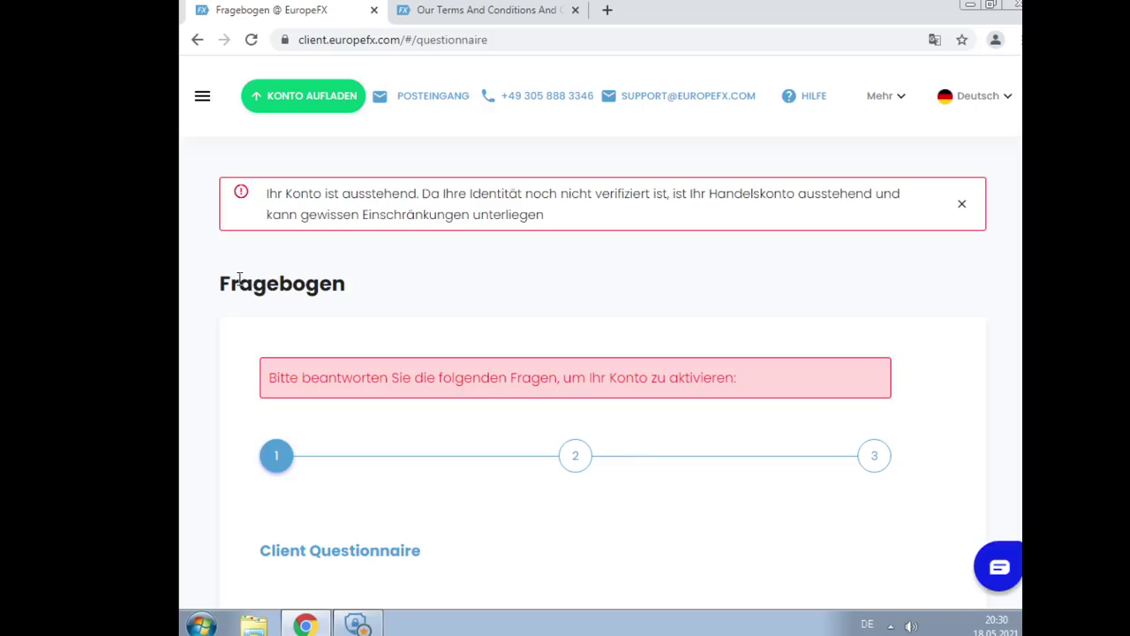
scroll(245, 267, down, 5)
scroll(247, 270, up, 2)
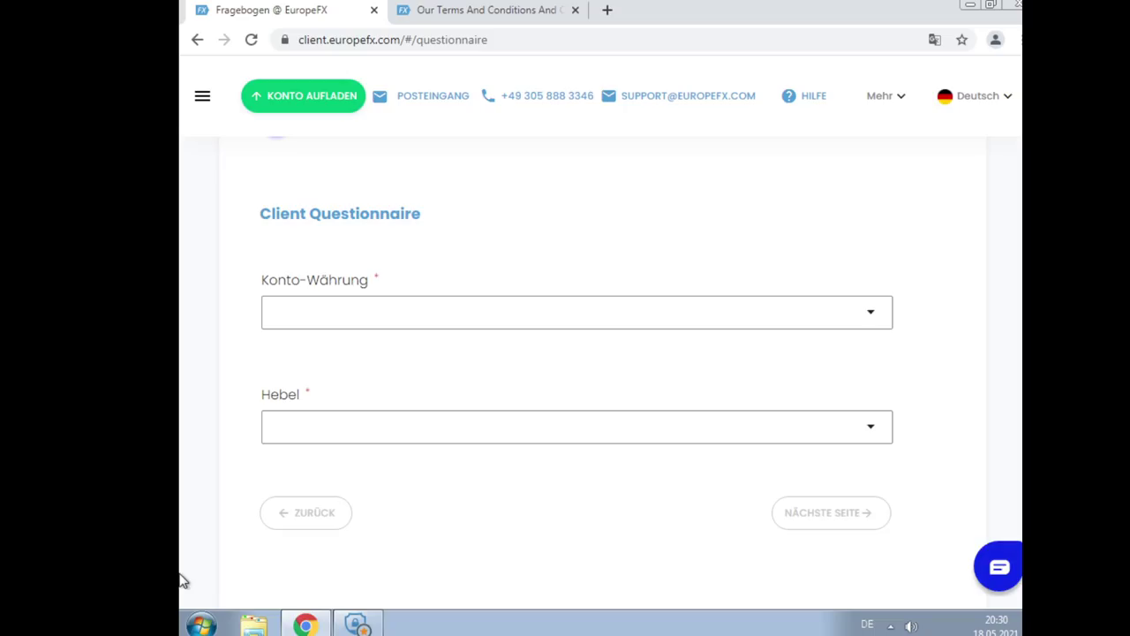
Close the Simple Privacy Protector pop-up and confirm quitting it
scroll(484, 548, up, 4)
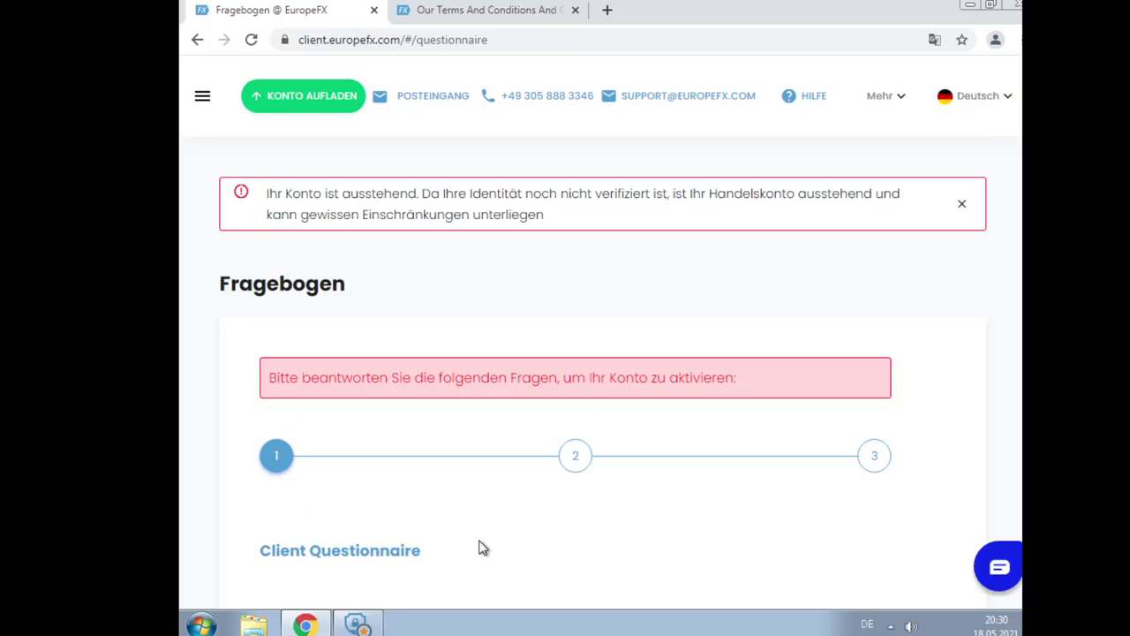
scroll(484, 548, down, 3)
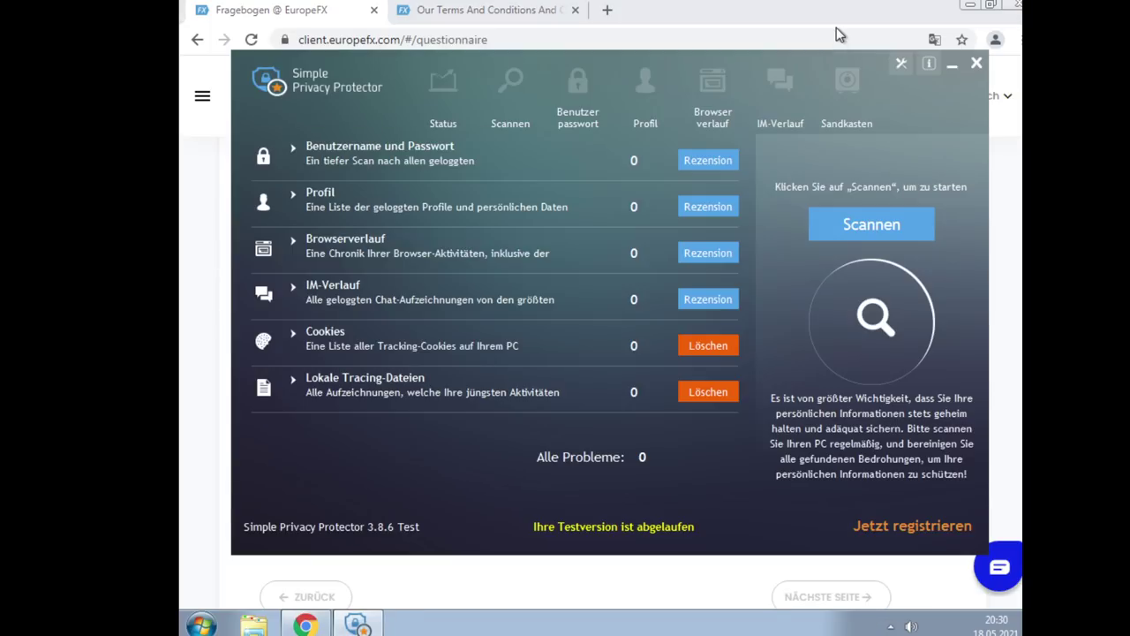
click(976, 63)
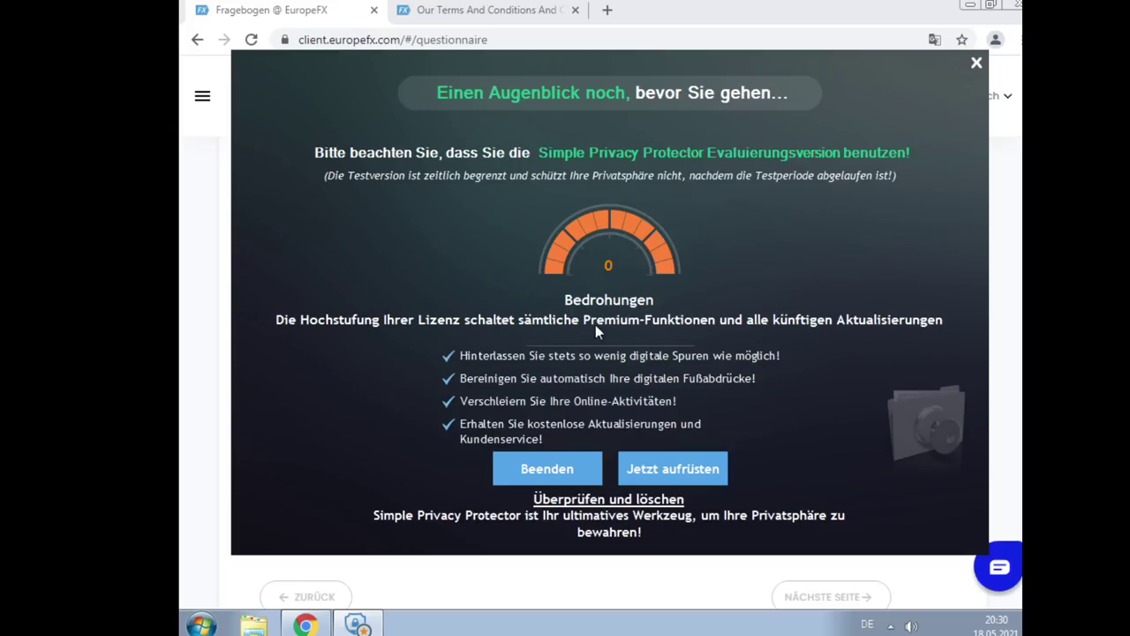
click(554, 475)
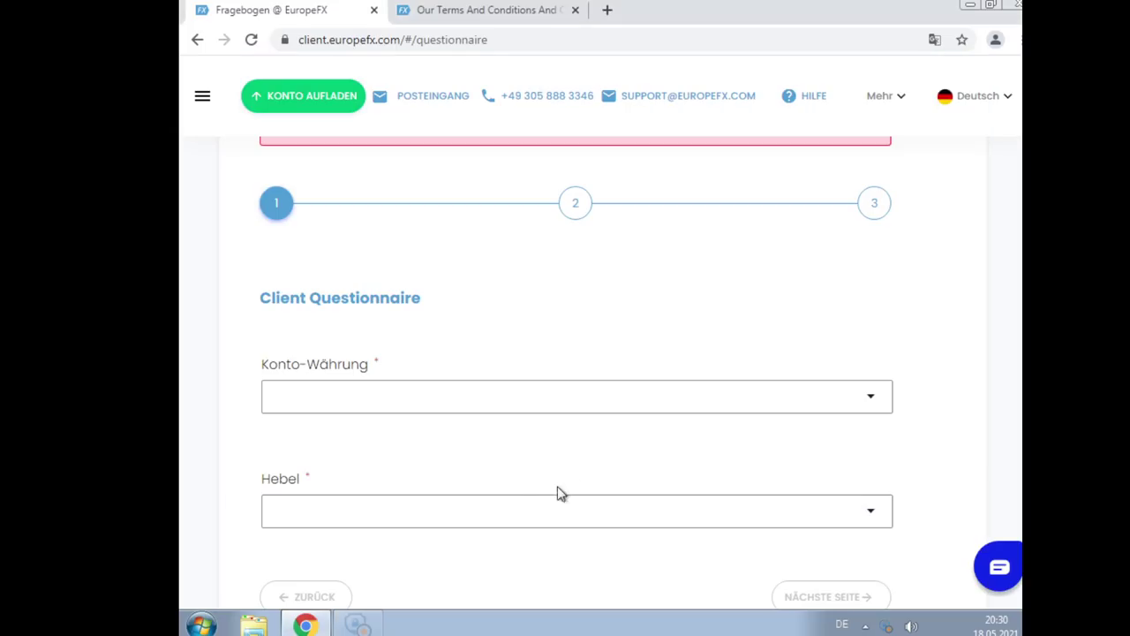
Set Konto-Währung to EUR and Hebel to 1:30
click(426, 415)
click(352, 401)
scroll(370, 406, down, 1)
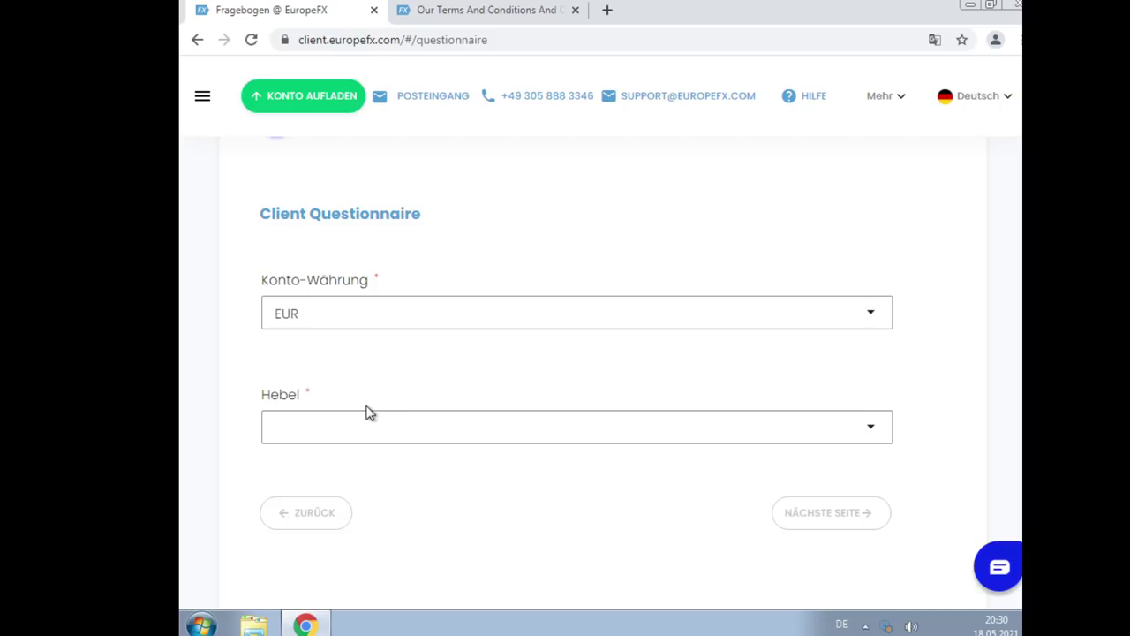
click(377, 441)
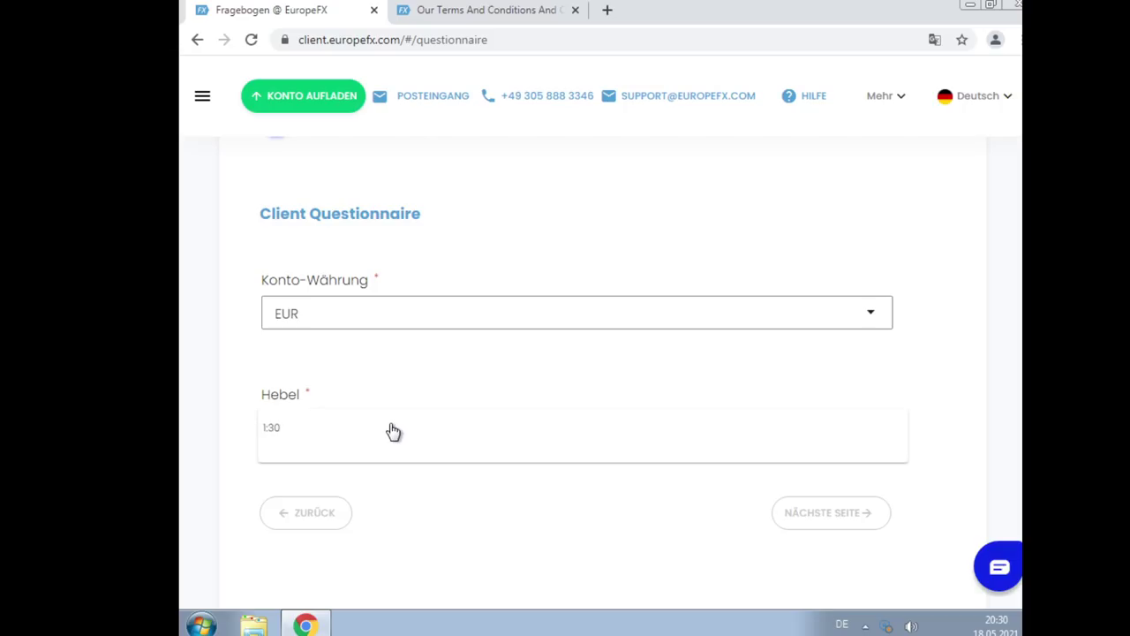
click(393, 431)
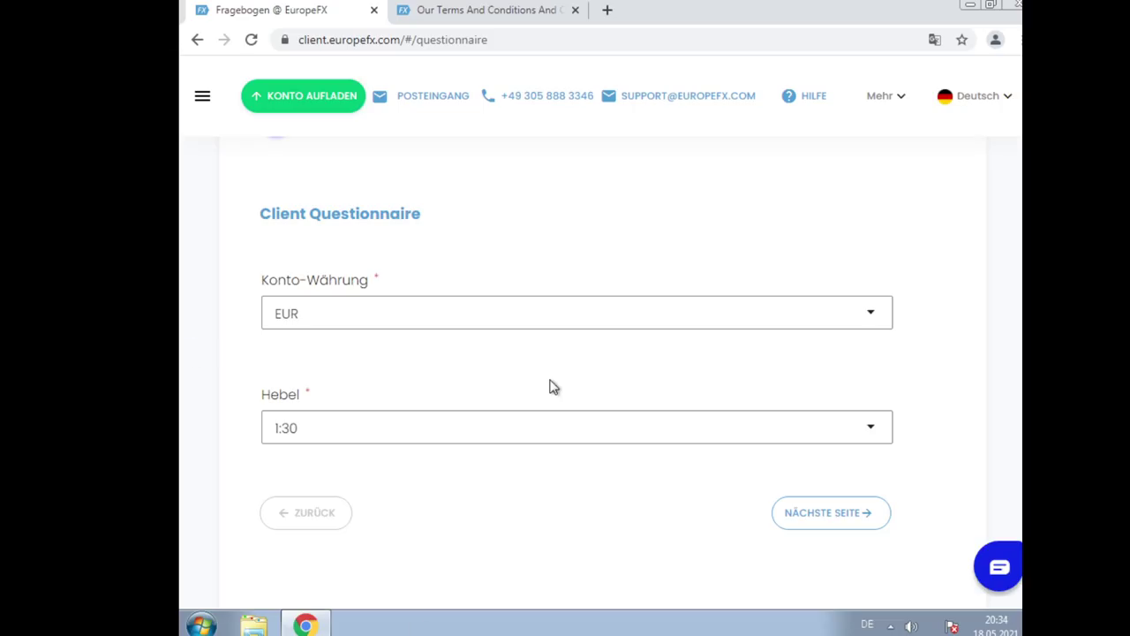
Set the Hebel leverage to 1:30 and advance to step 2 of the questionnaire
click(525, 422)
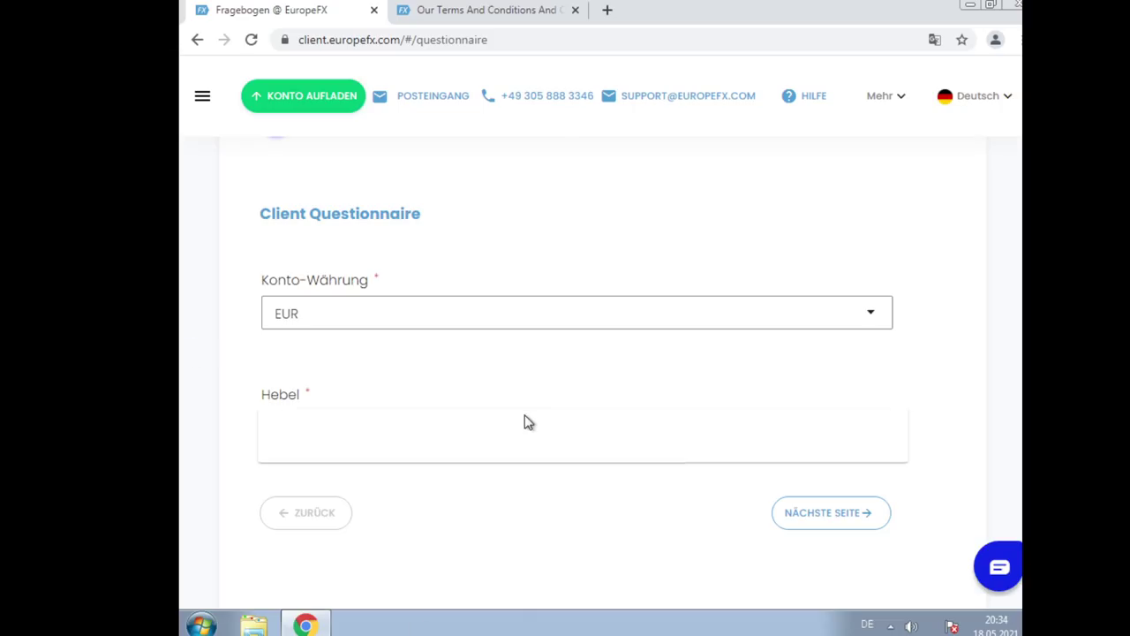
click(378, 434)
click(850, 527)
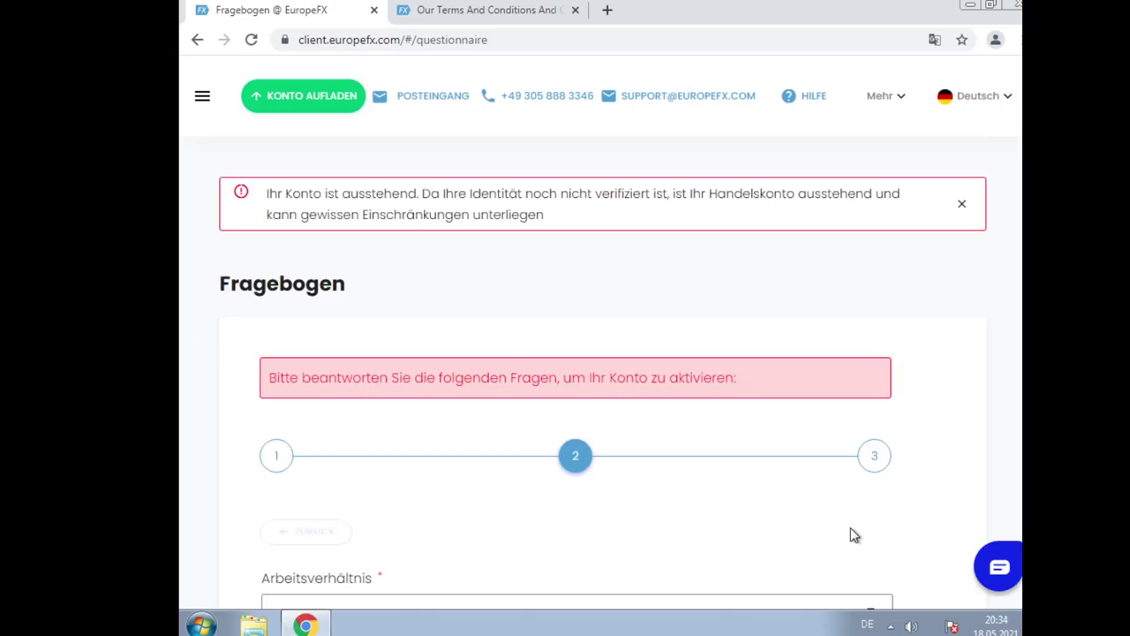
Choose Selbstständig as the Arbeitsverhältnis and enter the employer's name
scroll(802, 465, down, 1)
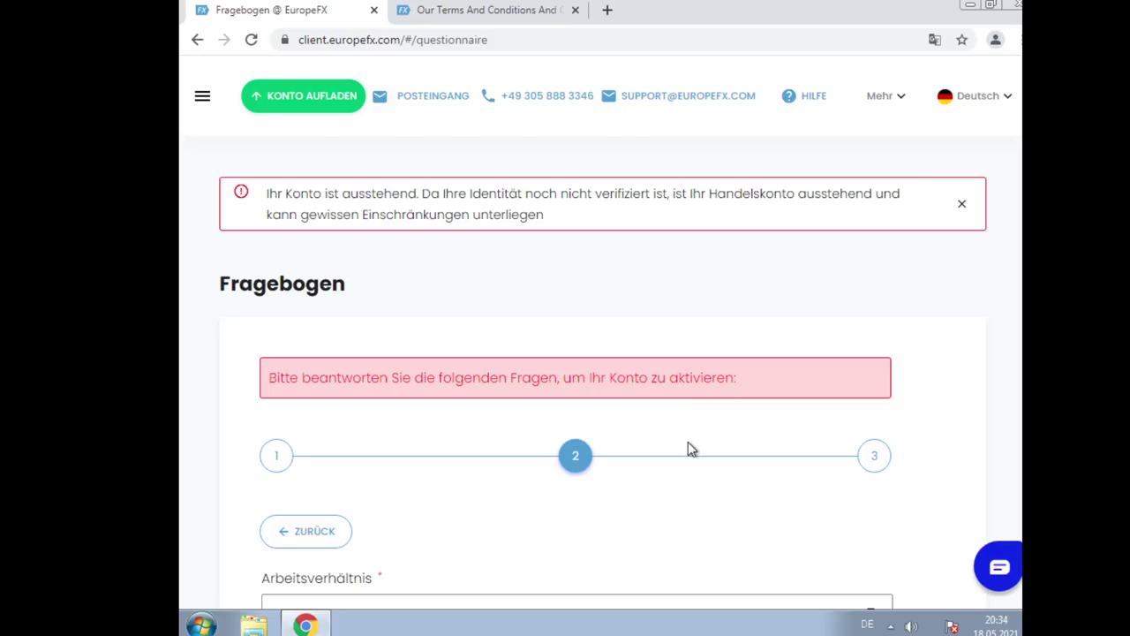
scroll(691, 448, down, 1)
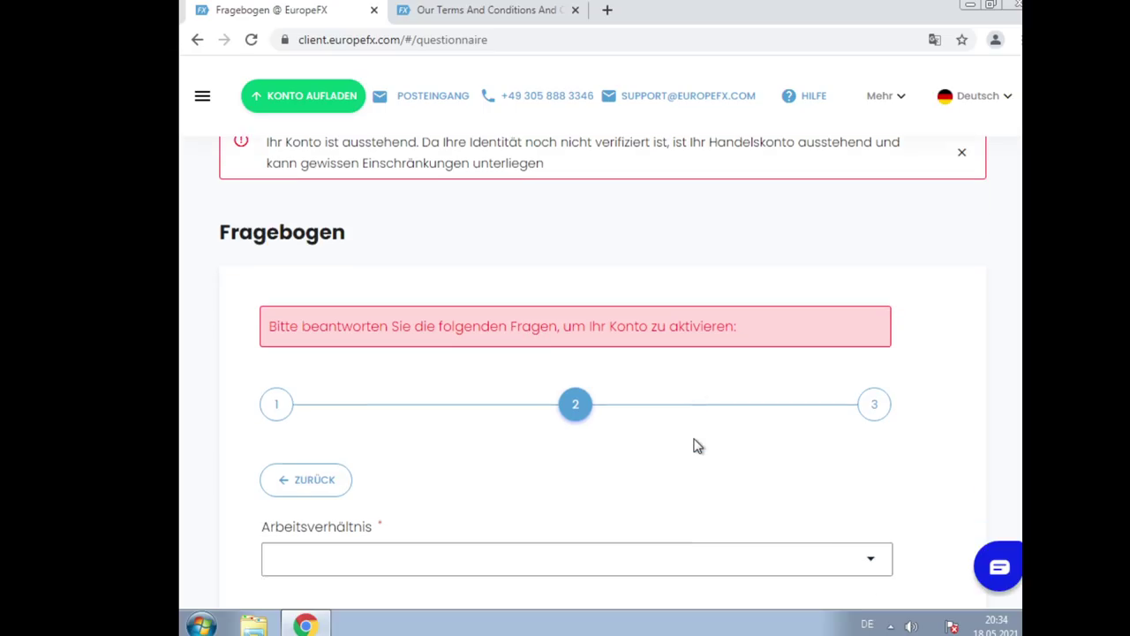
scroll(577, 184, down, 2)
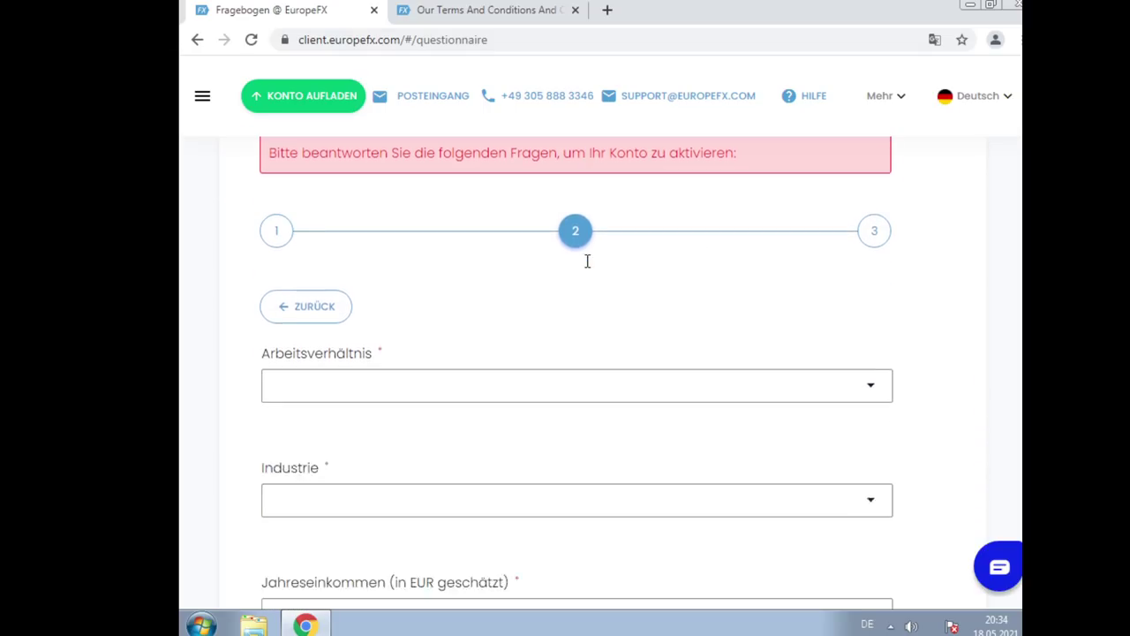
click(472, 353)
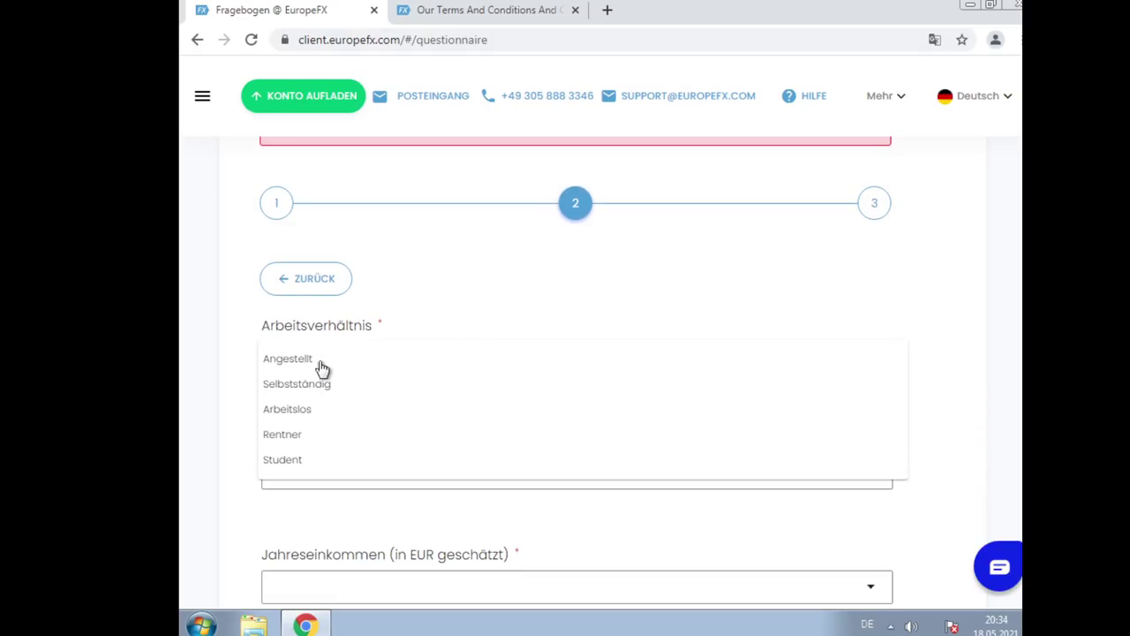
click(348, 390)
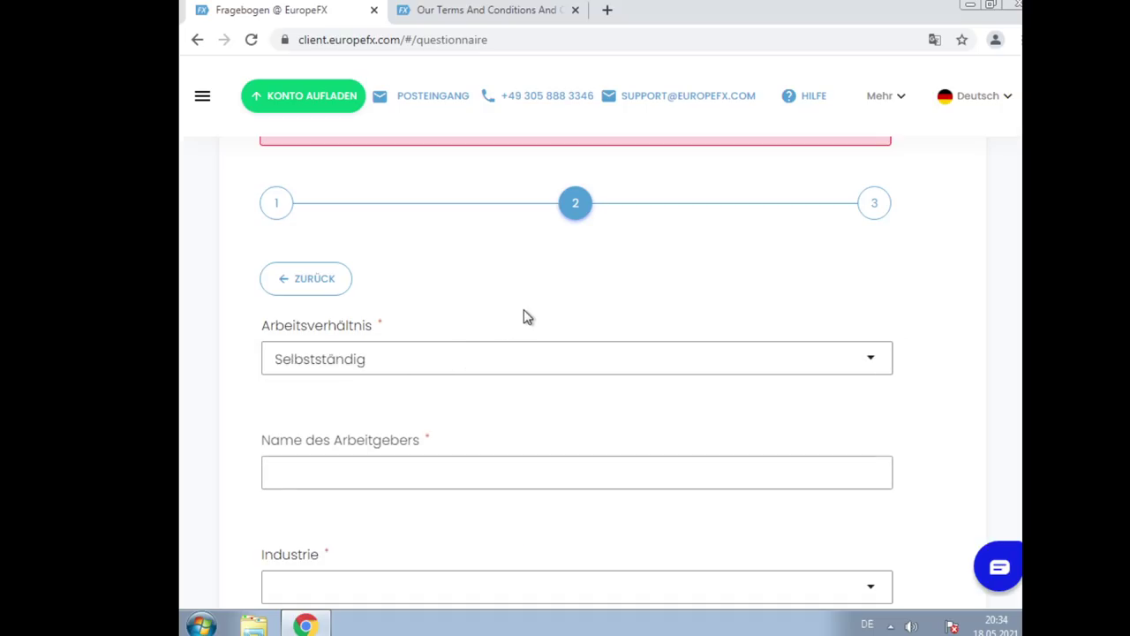
scroll(523, 315, down, 2)
click(480, 303)
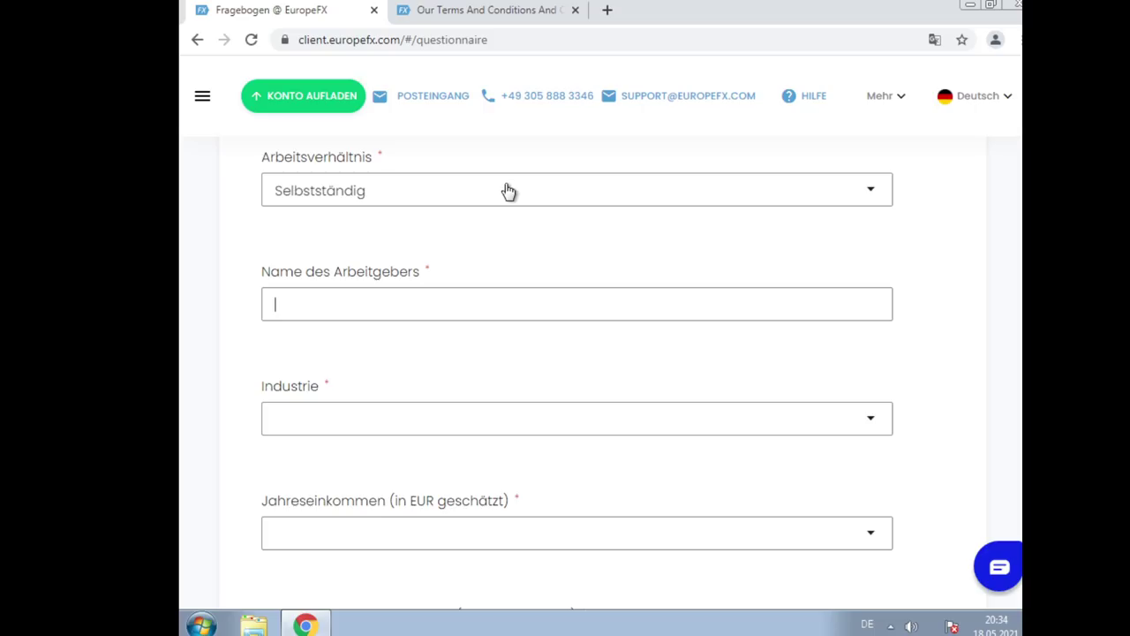
text(Gobblz Funk)
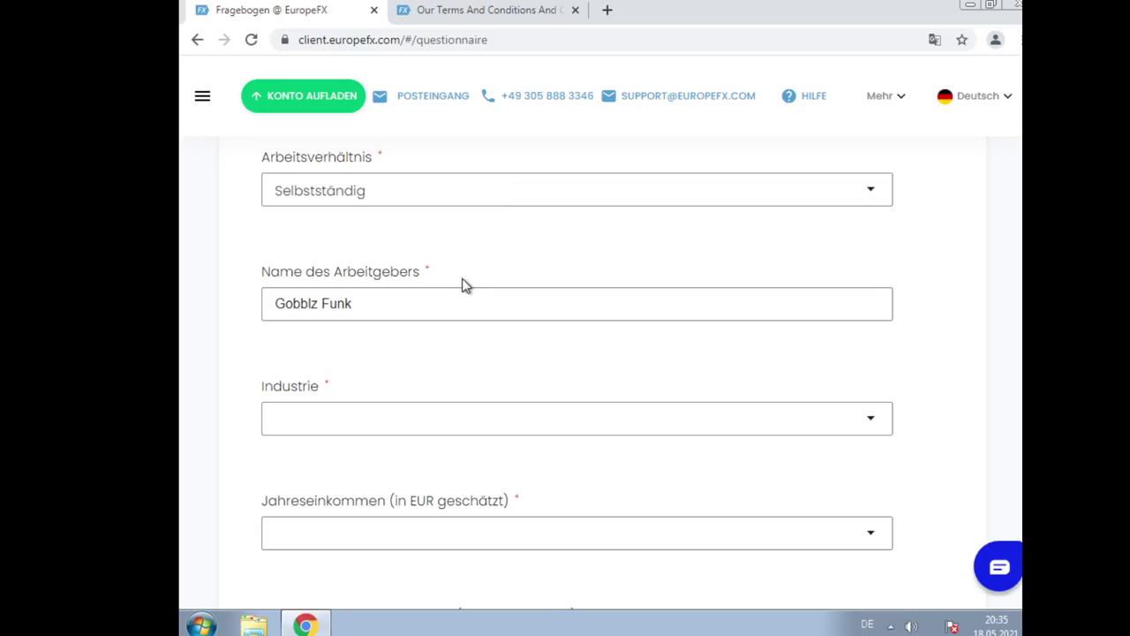
click(423, 290)
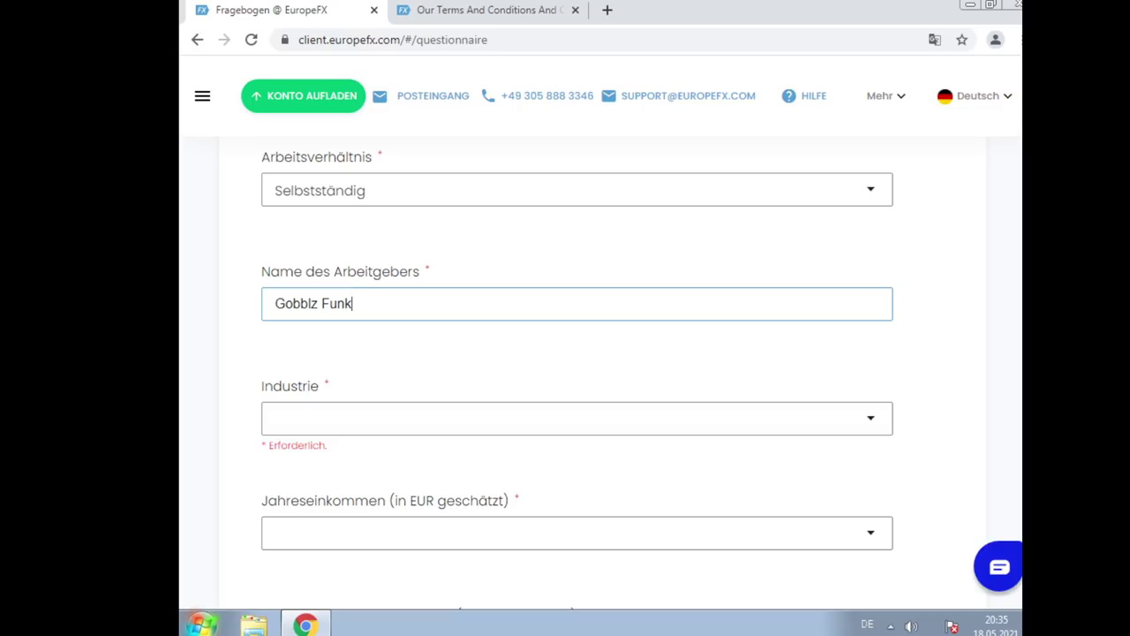
Pick Kreativ/Medien as the Industrie
click(322, 423)
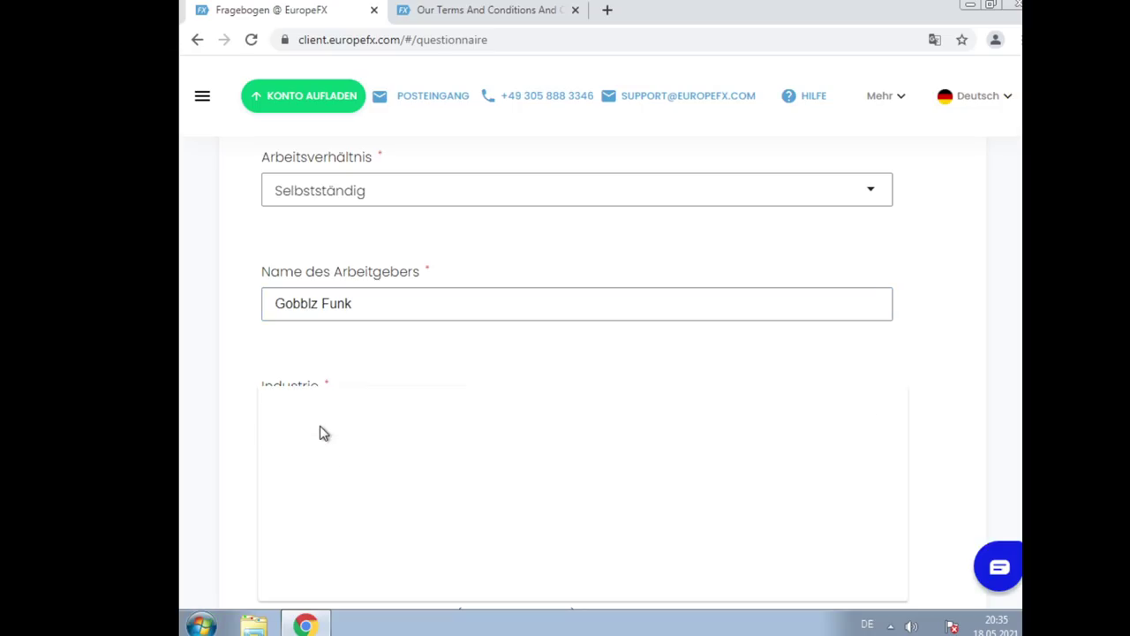
scroll(441, 452, down, 1)
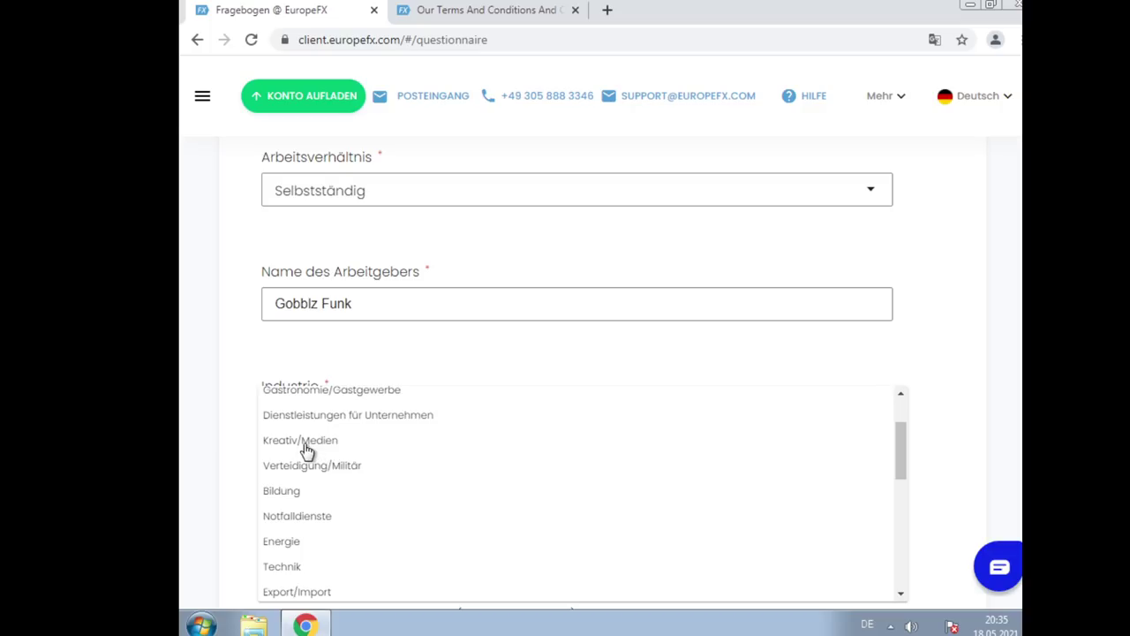
scroll(305, 449, down, 2)
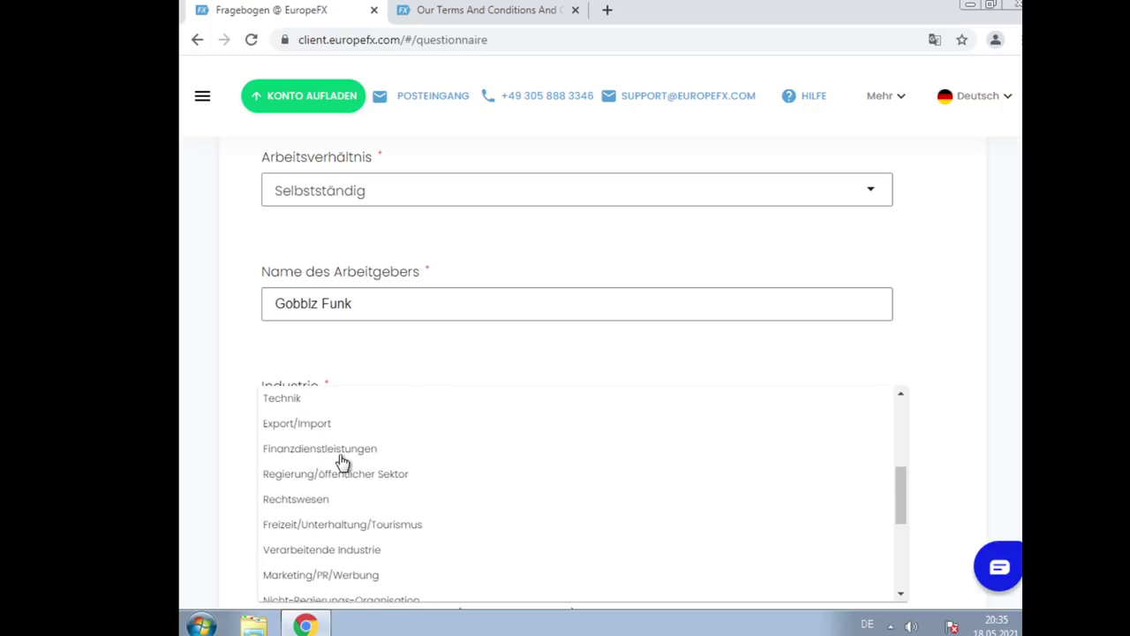
scroll(341, 462, up, 1)
scroll(345, 466, down, 2)
scroll(347, 468, up, 3)
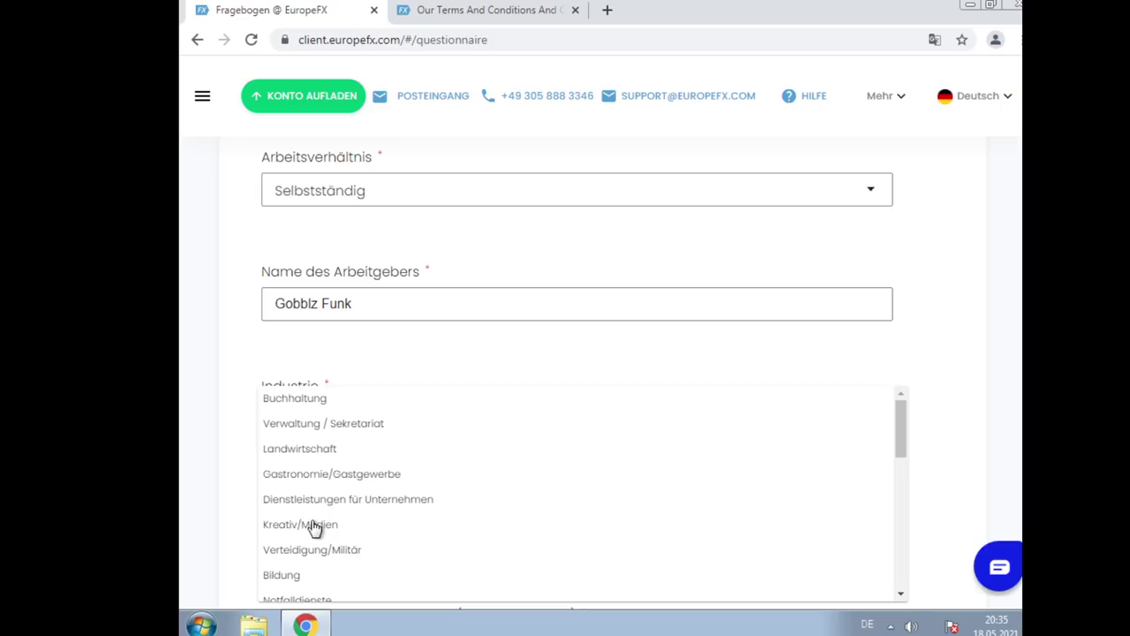
click(315, 527)
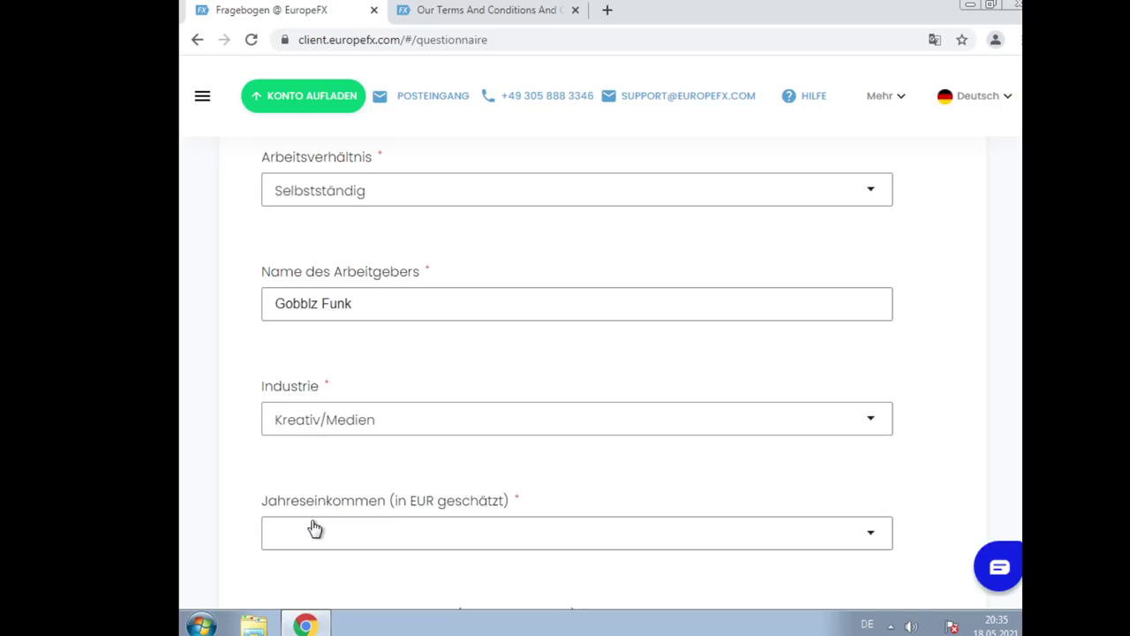
Choose Mehr als 500.000 for both Jahreseinkommen and Nettovermögen
scroll(545, 361, down, 2)
click(543, 361)
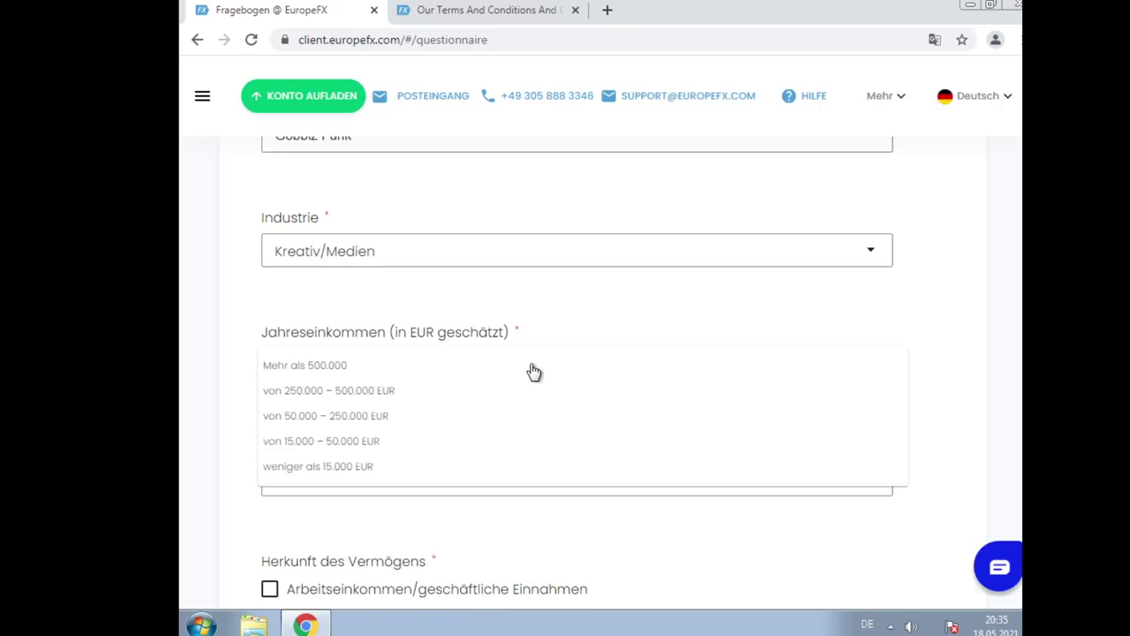
click(445, 367)
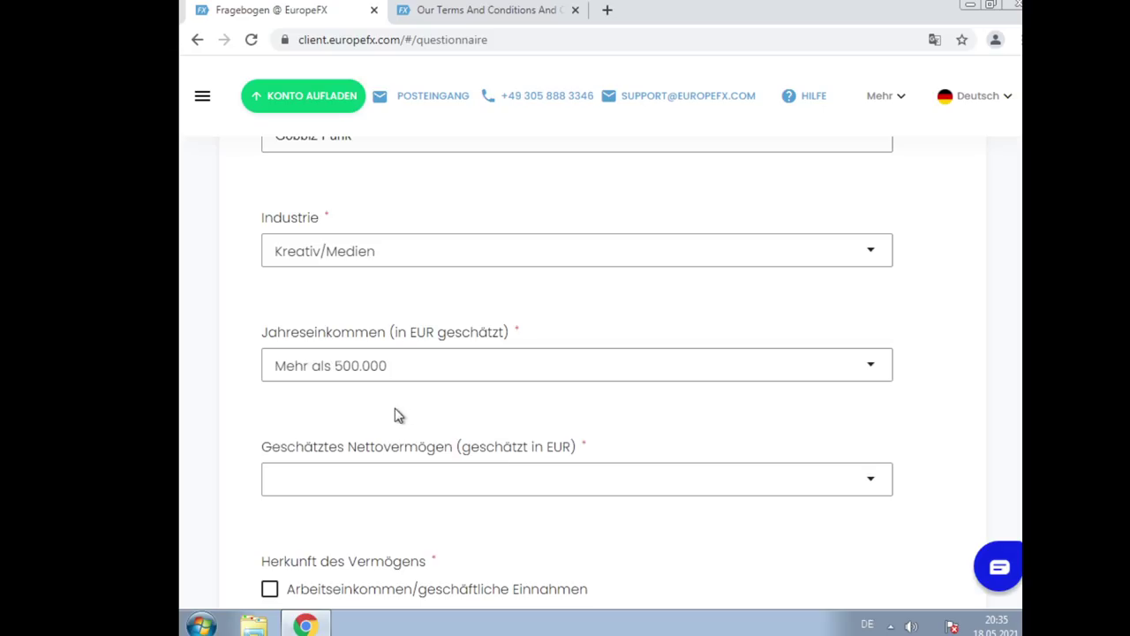
click(374, 491)
click(341, 496)
scroll(340, 503, down, 2)
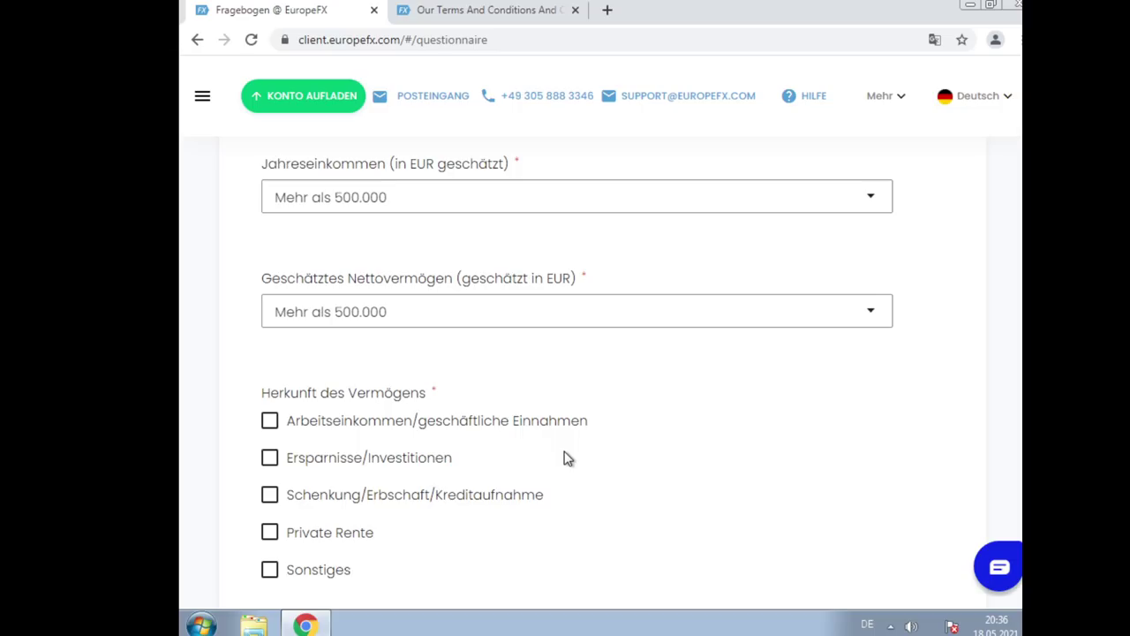
click(496, 209)
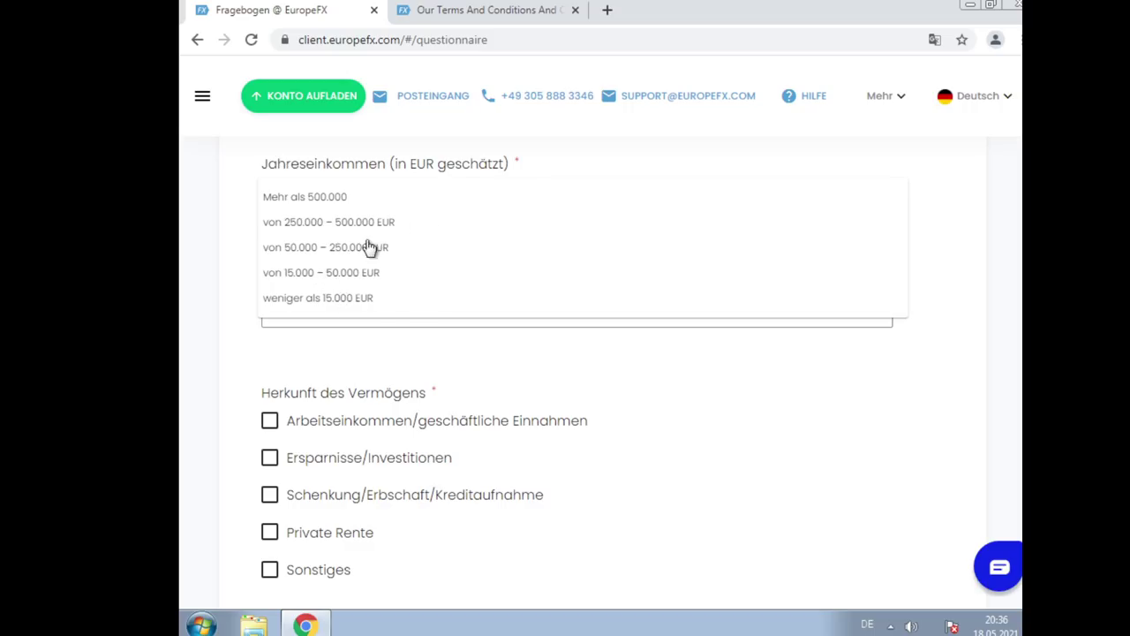
click(407, 205)
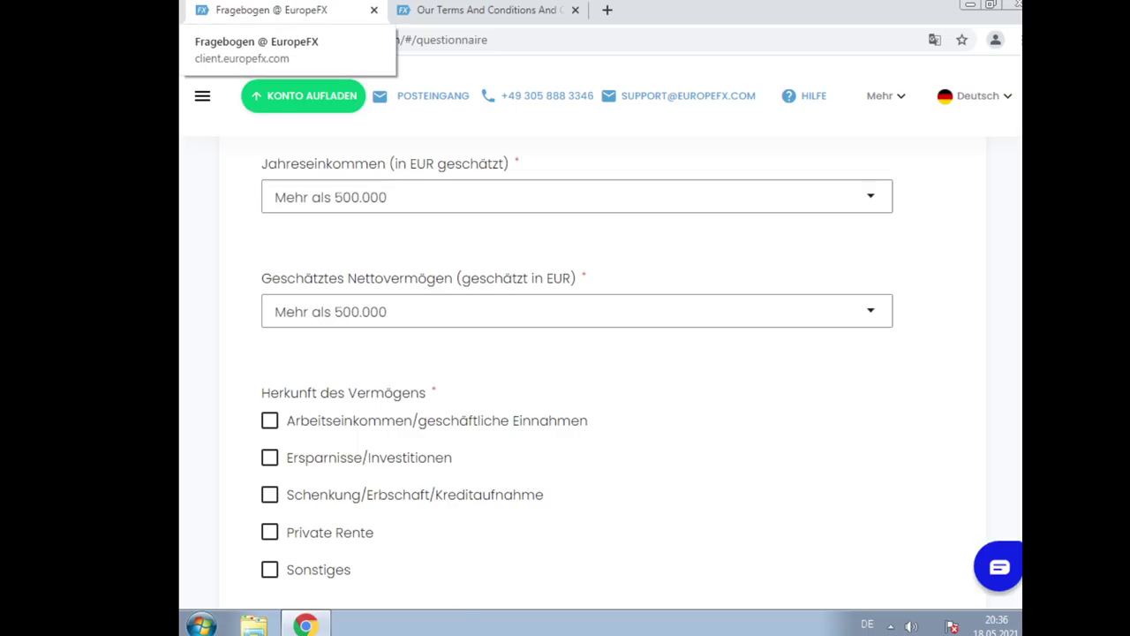
Tick Arbeitseinkommen/geschäftliche Einnahmen under Herkunft des Vermögens and Herkunft der Geldmittel
scroll(635, 399, down, 4)
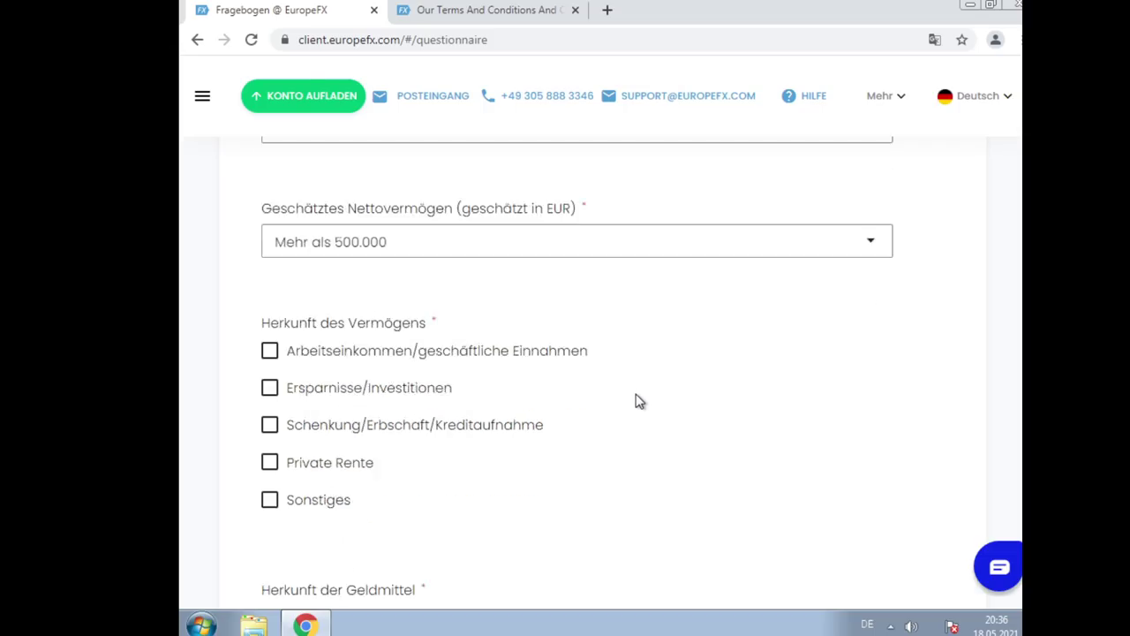
scroll(636, 399, up, 2)
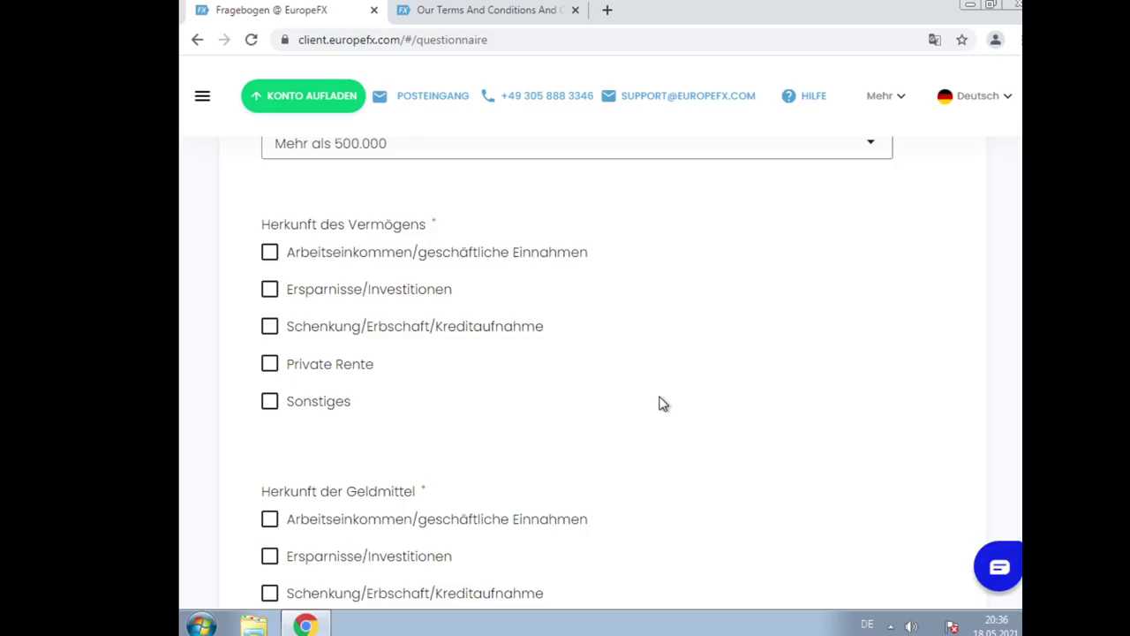
click(520, 266)
scroll(456, 438, down, 1)
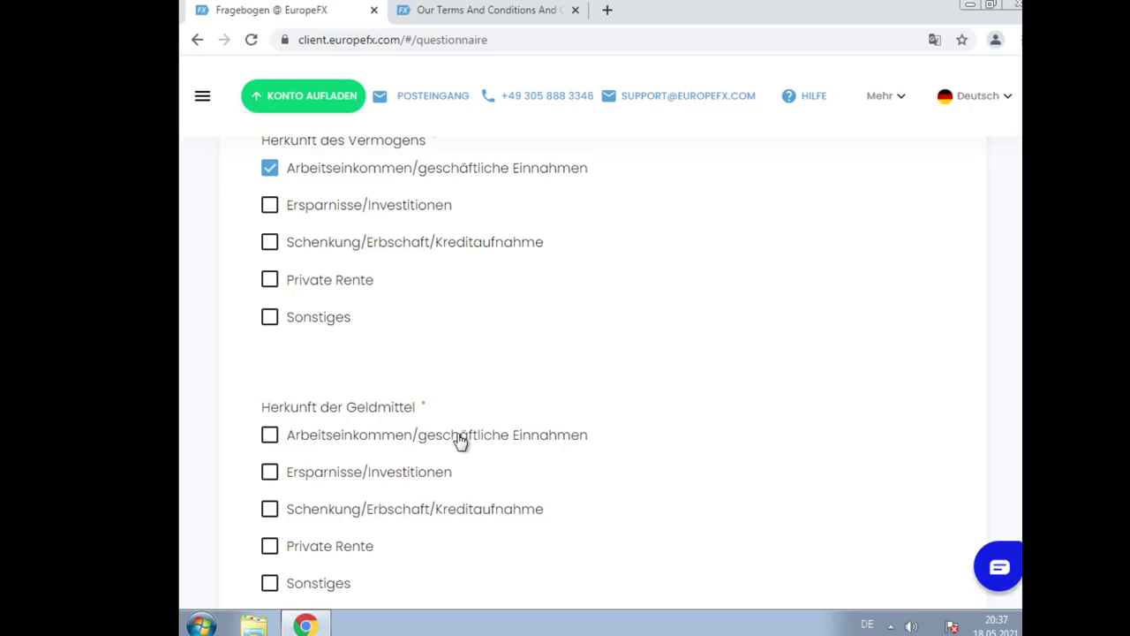
scroll(460, 441, down, 2)
click(518, 275)
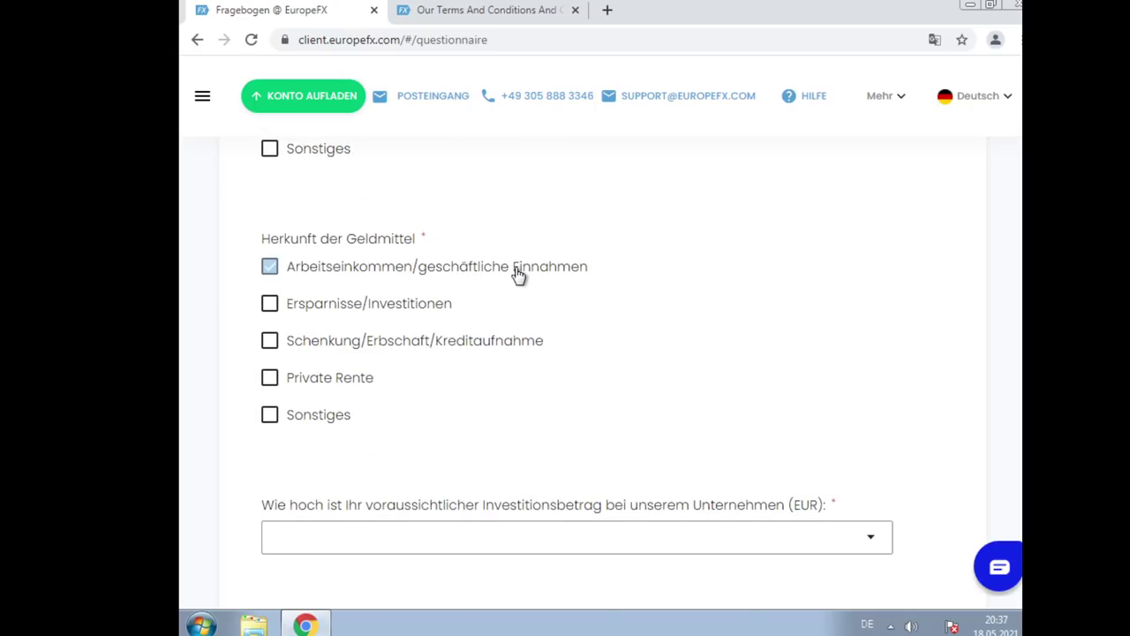
scroll(518, 274, down, 3)
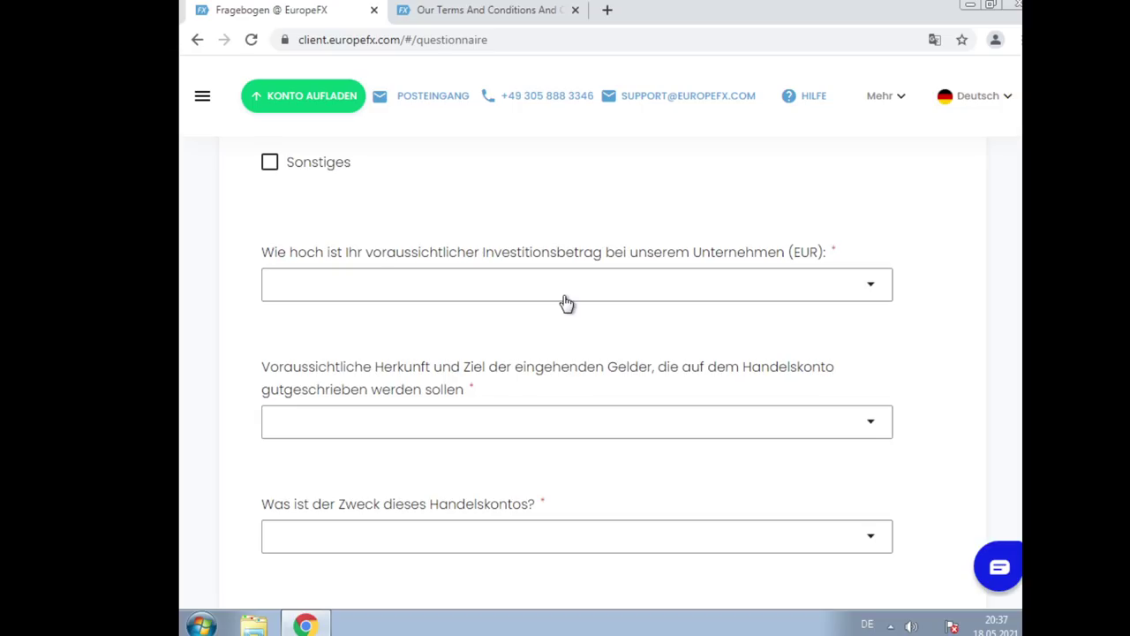
Choose Weniger als 50.000 as the expected investment amount with EuropeFX
scroll(565, 303, up, 3)
scroll(624, 290, down, 2)
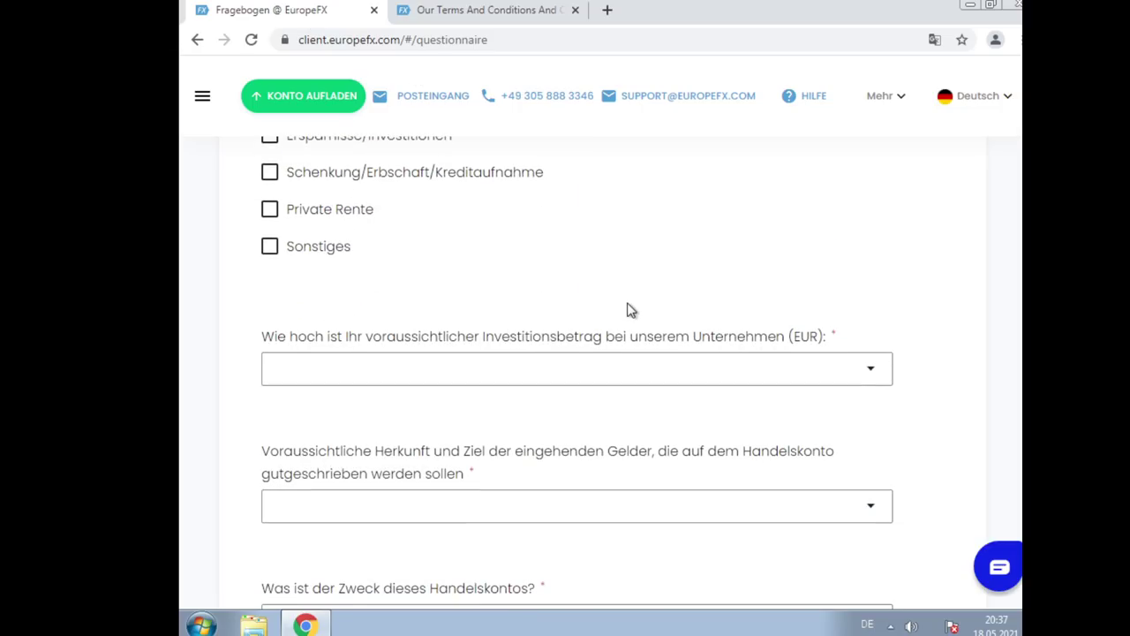
scroll(628, 306, down, 2)
scroll(621, 294, up, 1)
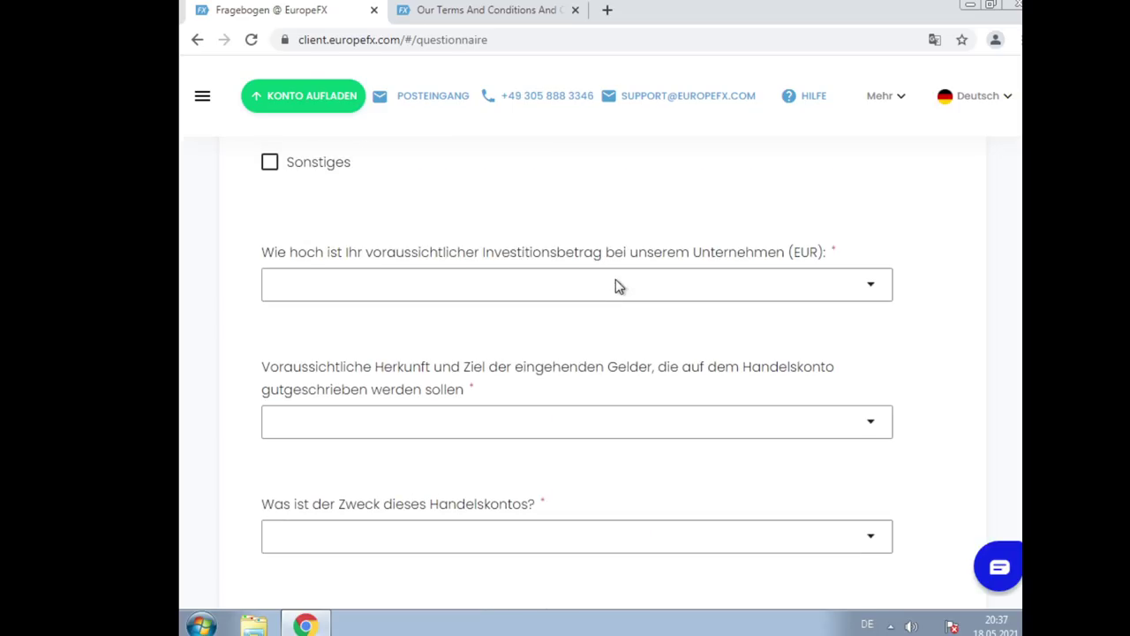
click(577, 300)
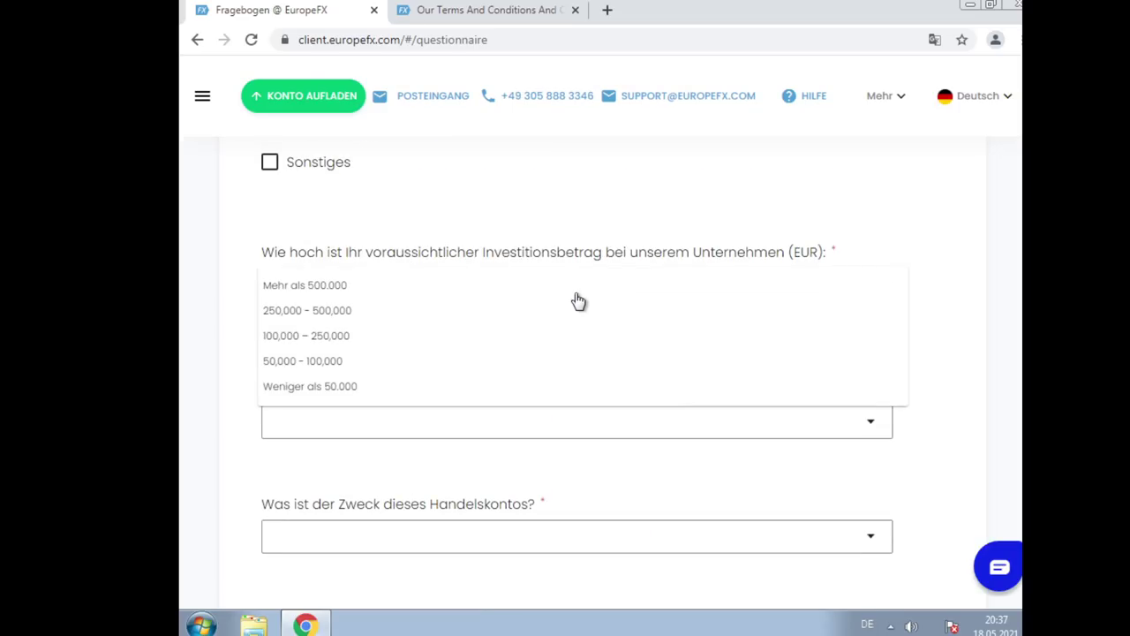
click(348, 388)
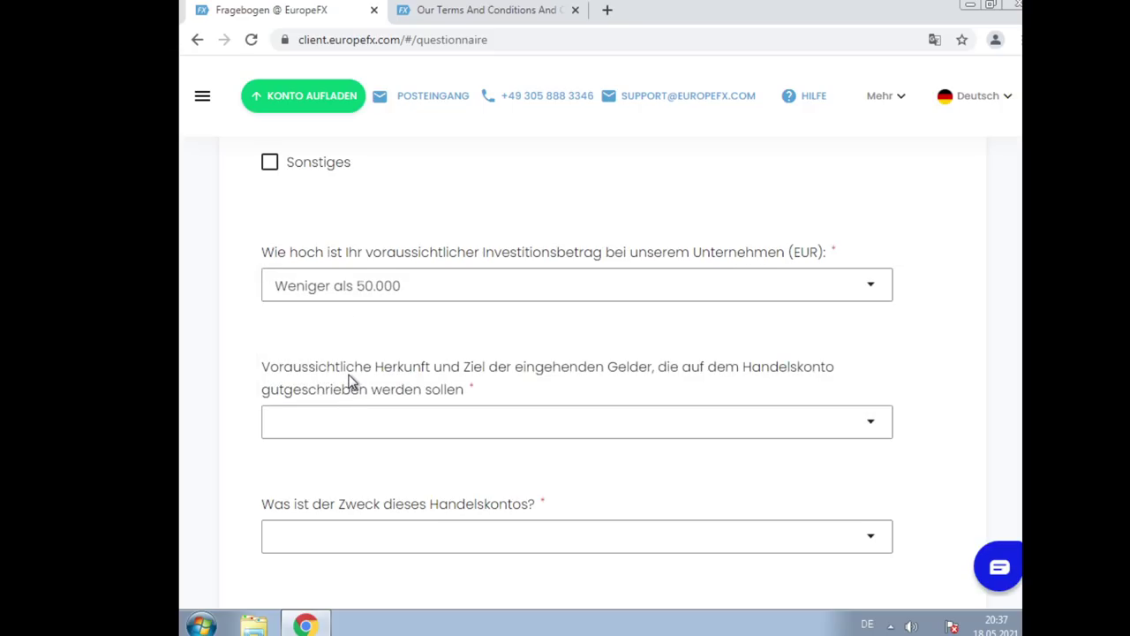
click(406, 420)
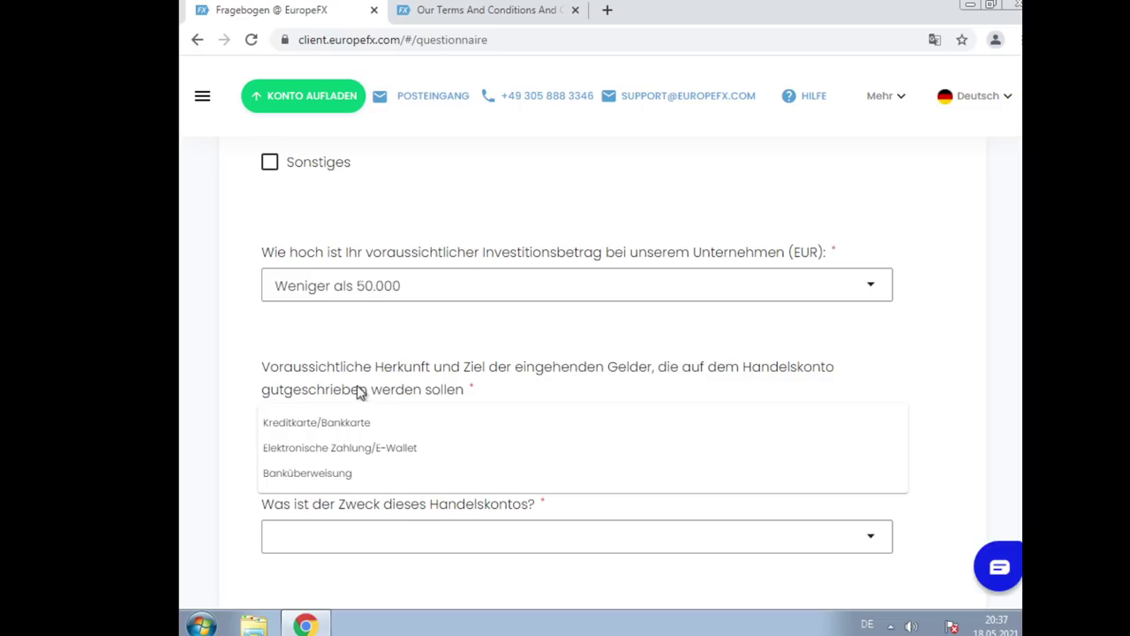
Select Kreditkarte/Bankkarte for Herkunft und Ziel der eingehenden Gelder
click(260, 347)
scroll(302, 346, down, 1)
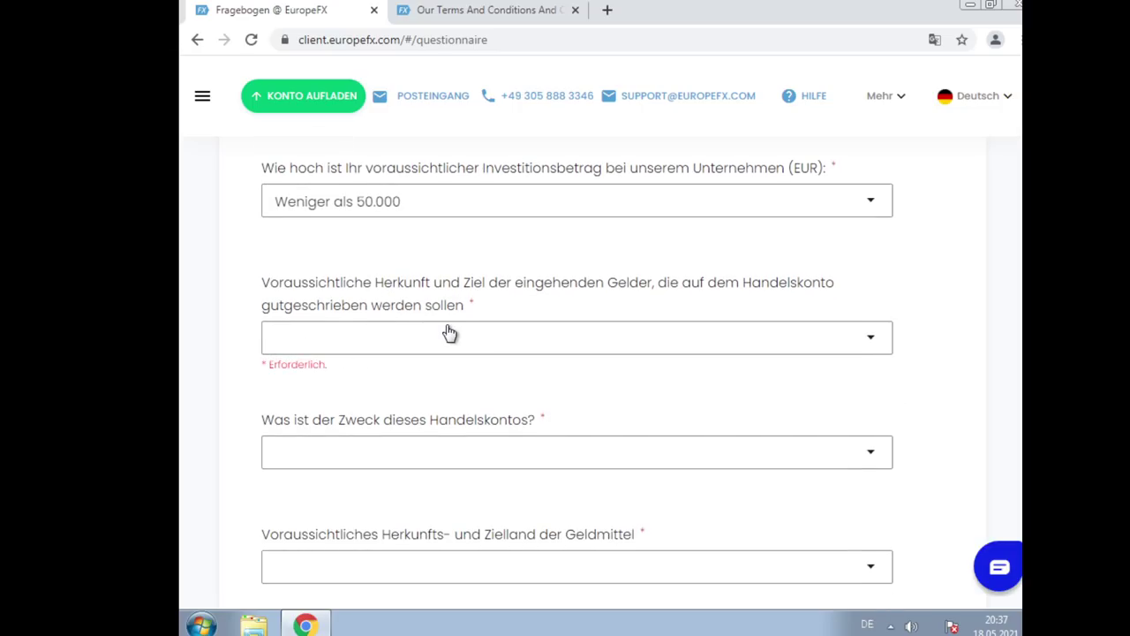
mouse_move(319, 622)
click(643, 349)
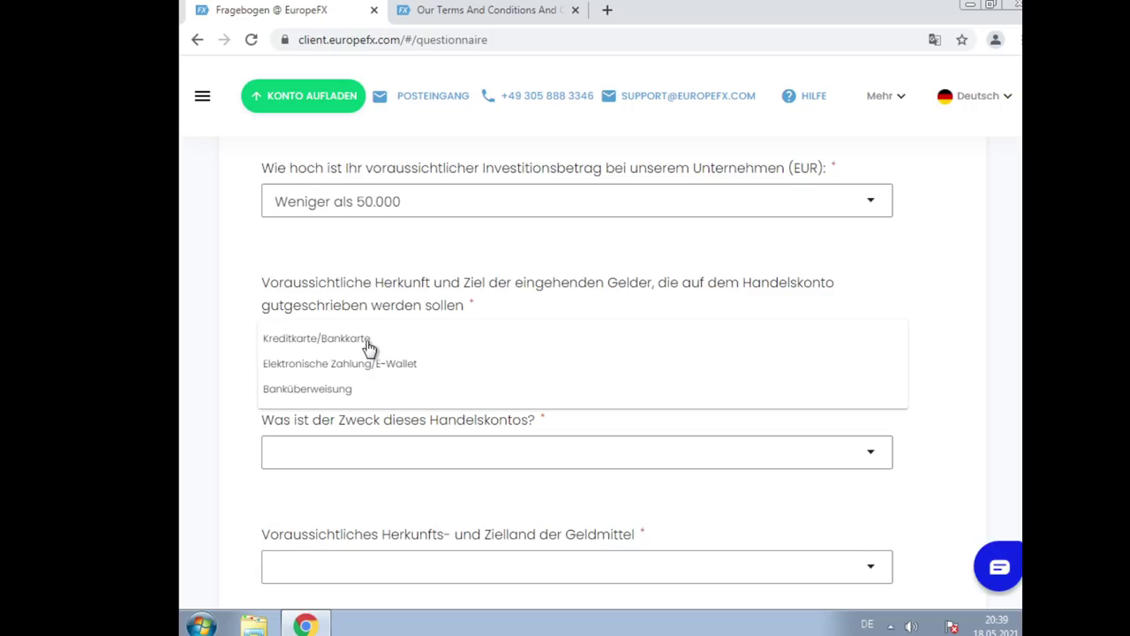
click(367, 342)
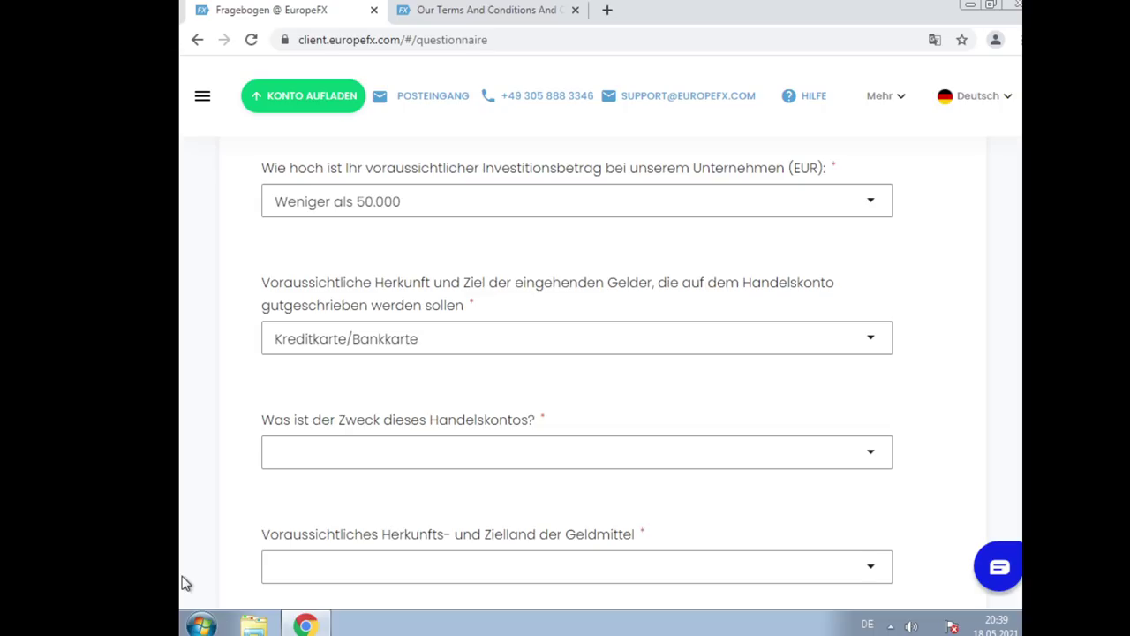
click(448, 455)
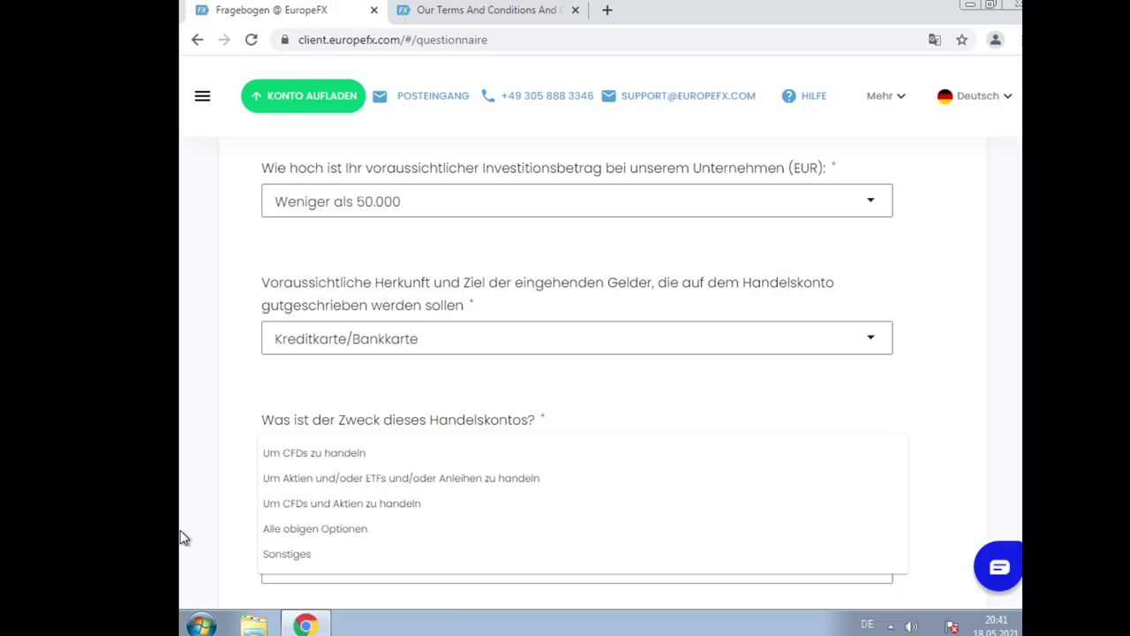
Select Sonstiges as the trading account's purpose
click(332, 564)
scroll(722, 326, down, 3)
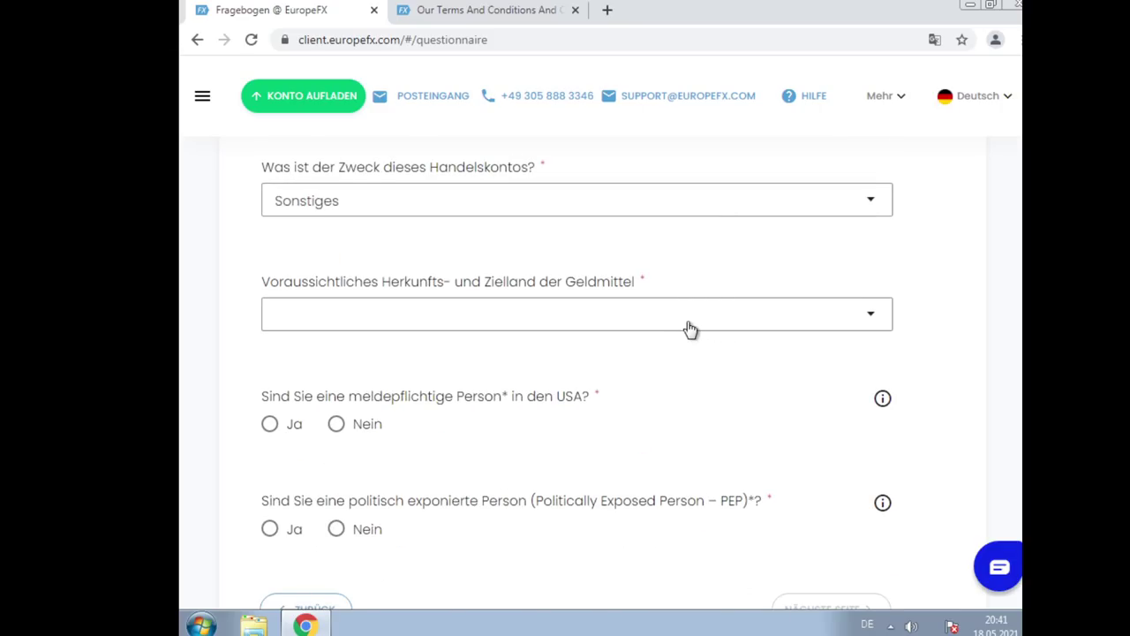
Select Deutschland as the Herkunfts- und Zielland der Geldmittel, correcting an accidental Argentinien
click(667, 331)
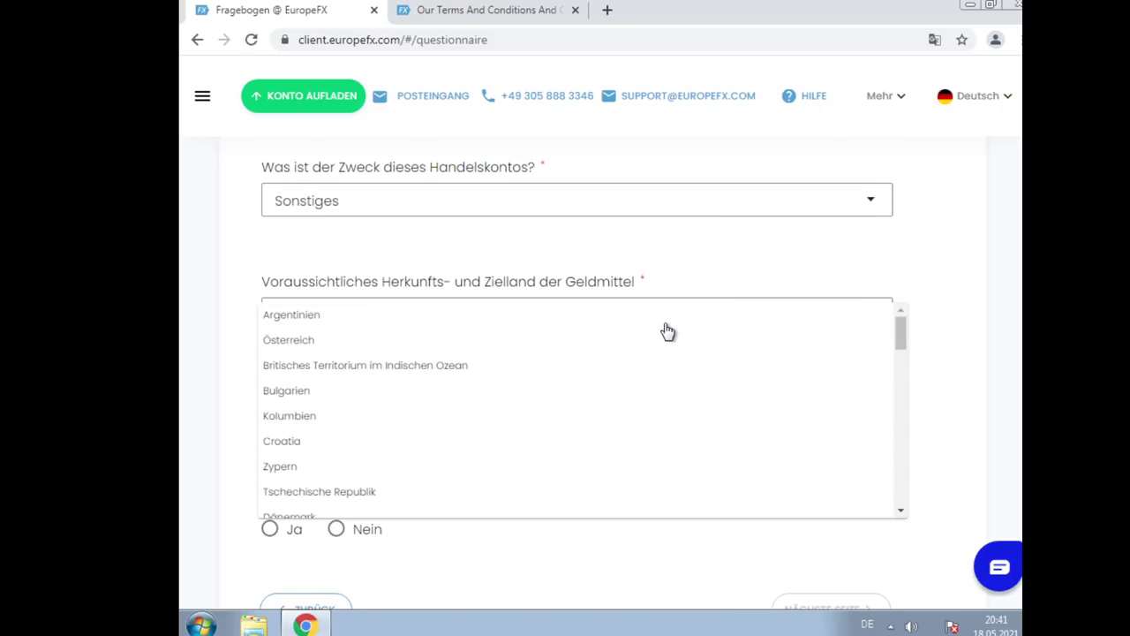
click(667, 331)
click(668, 331)
scroll(348, 446, down, 2)
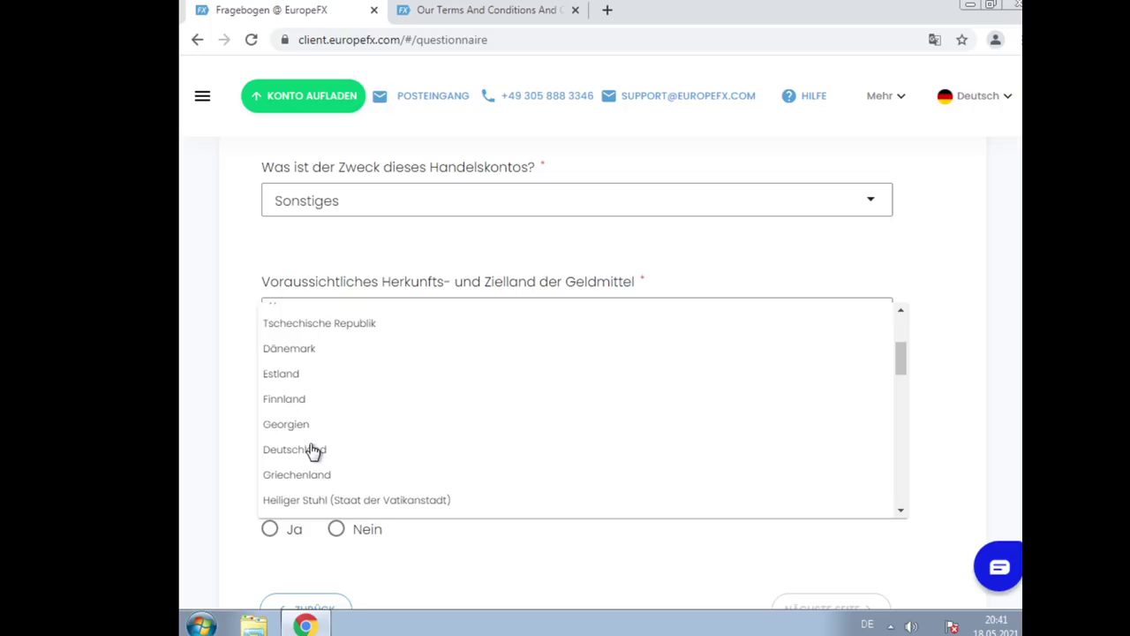
scroll(311, 452, down, 2)
scroll(325, 451, up, 1)
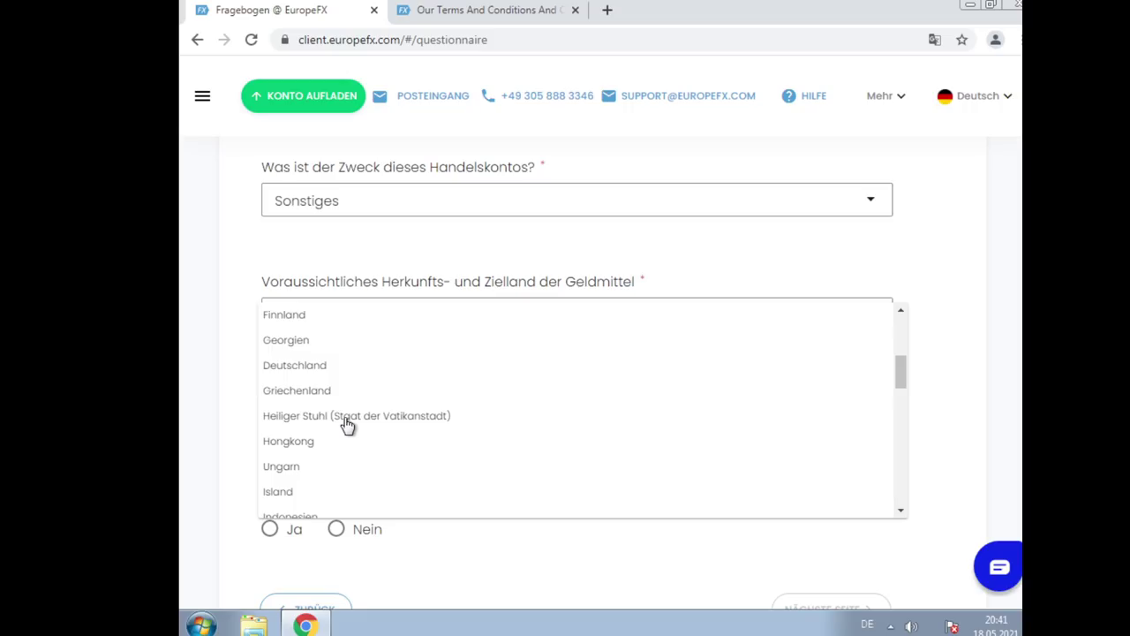
click(316, 373)
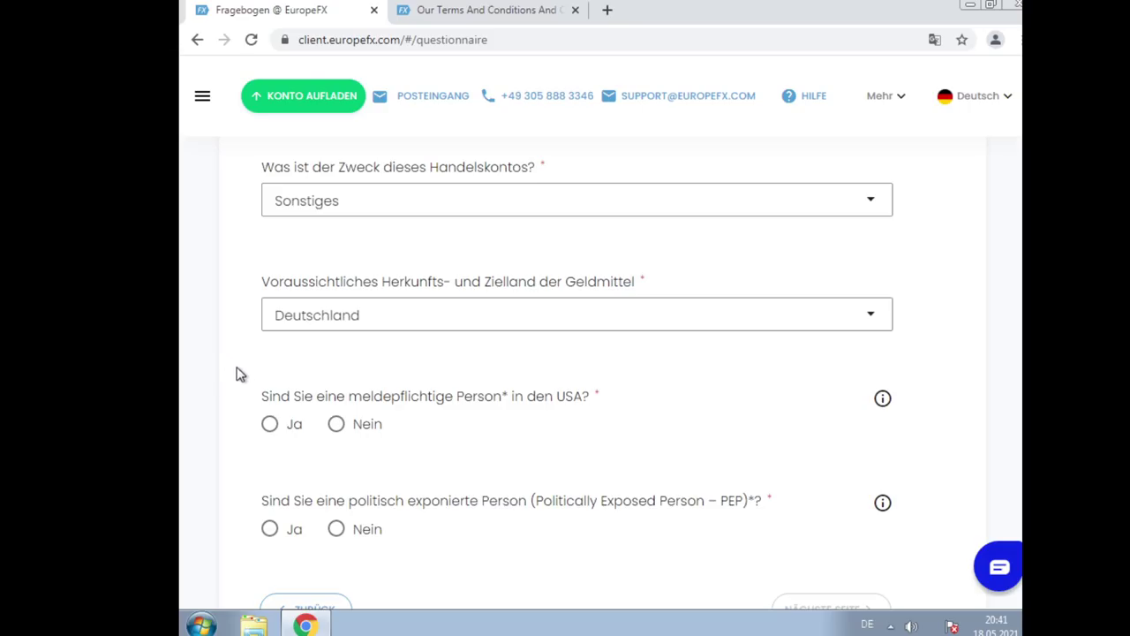
Select Nein for 'Sind Sie eine meldepflichtige Person in den USA?'
click(336, 424)
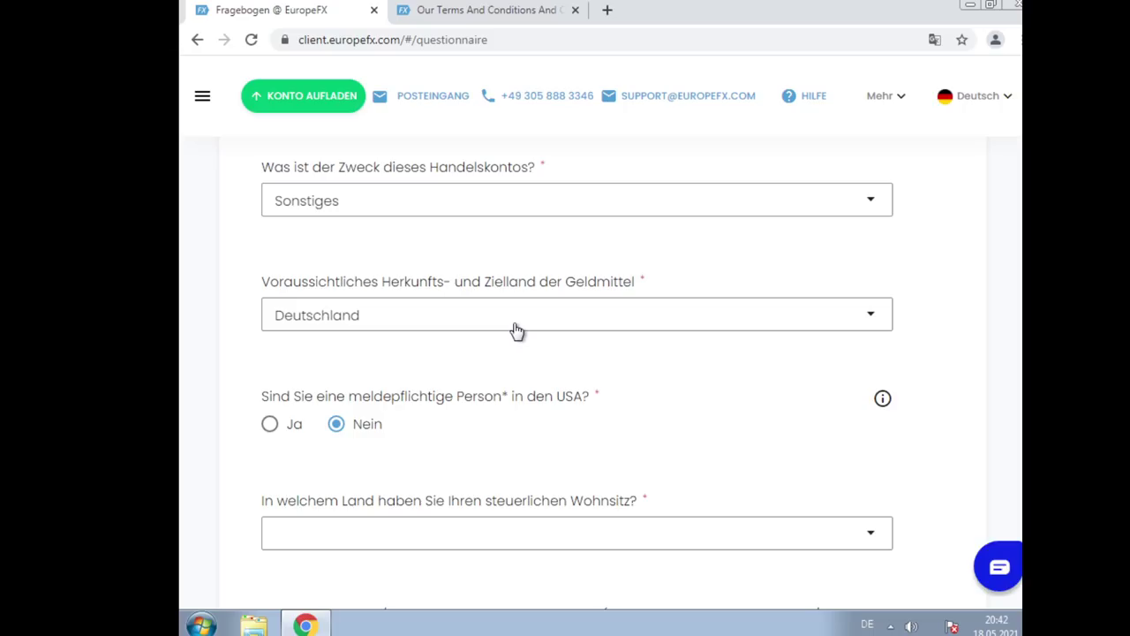
scroll(946, 300, down, 4)
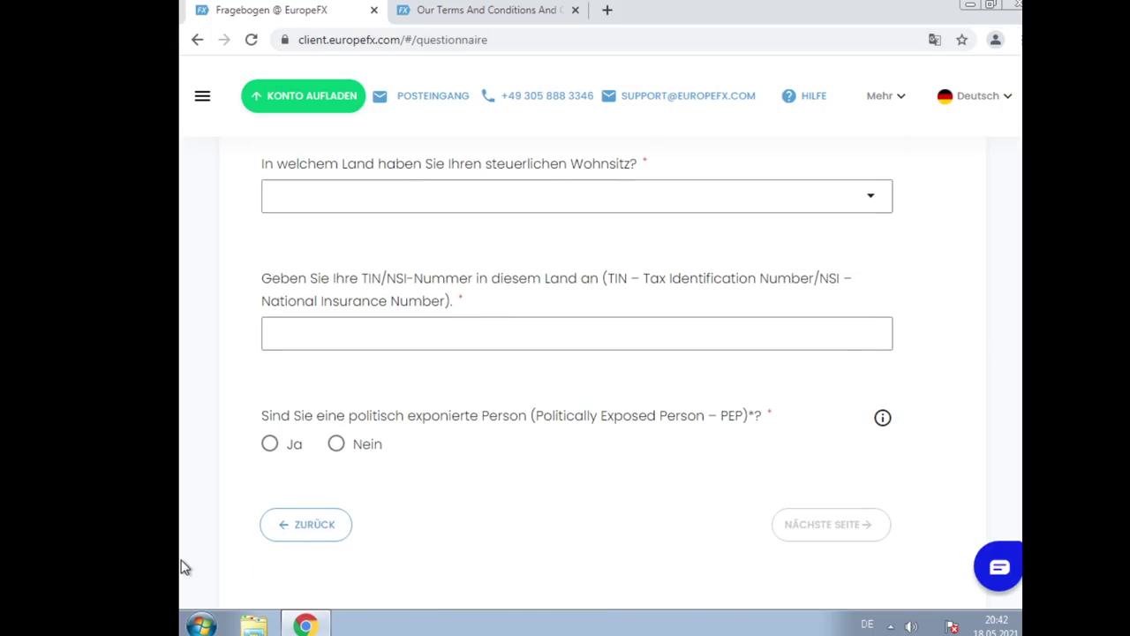
scroll(412, 476, up, 3)
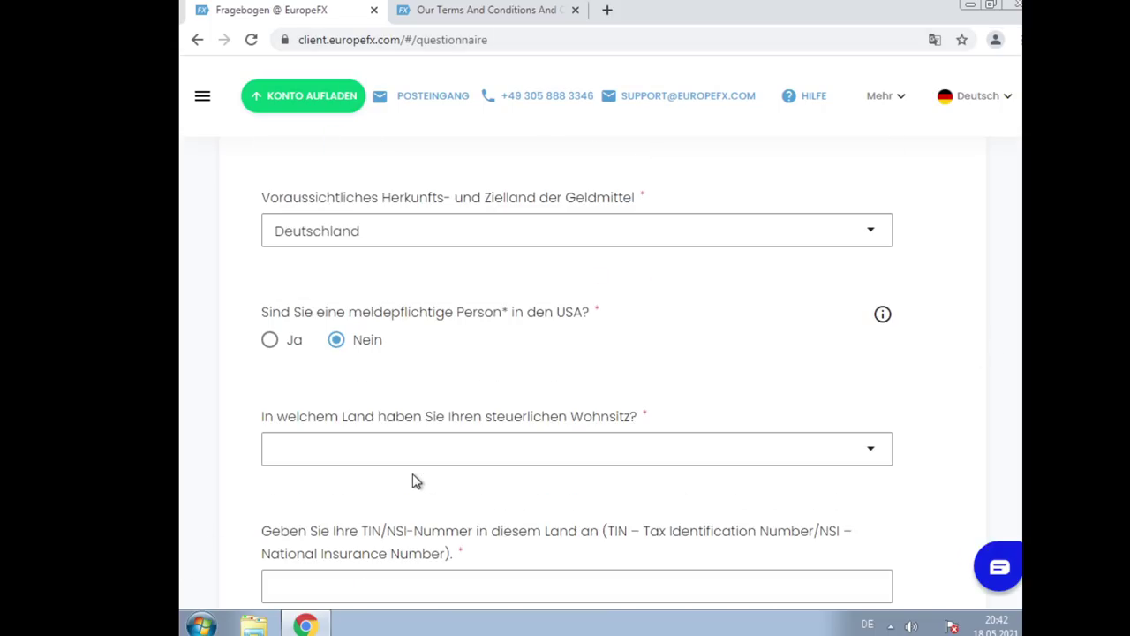
scroll(446, 457, up, 1)
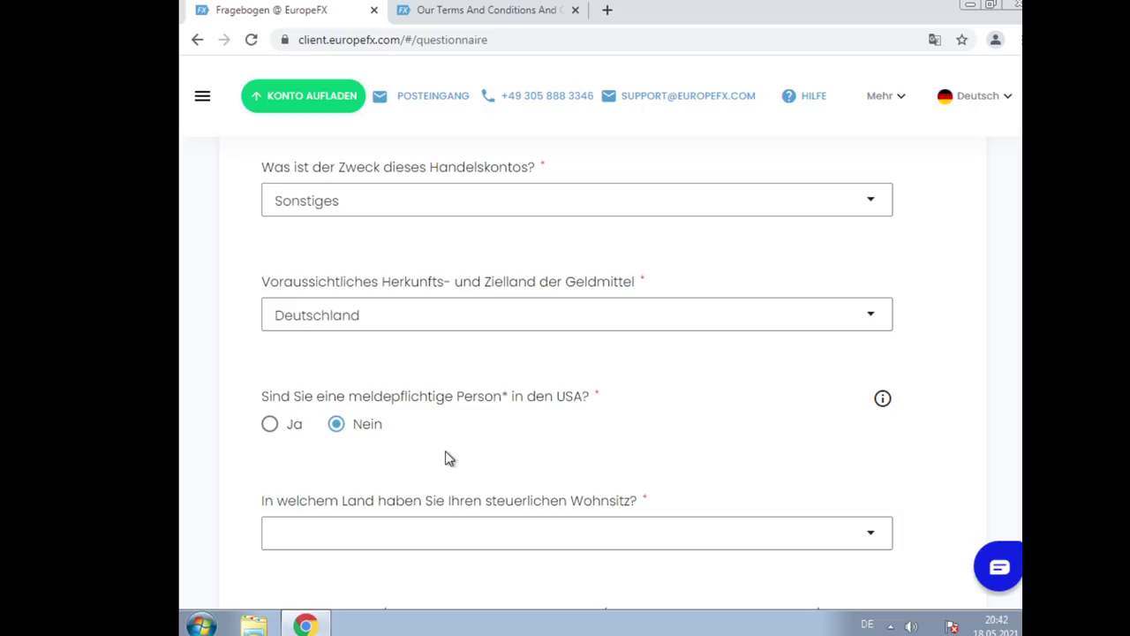
scroll(446, 457, down, 2)
Choose Deutschland from the tax-residence country list
click(497, 361)
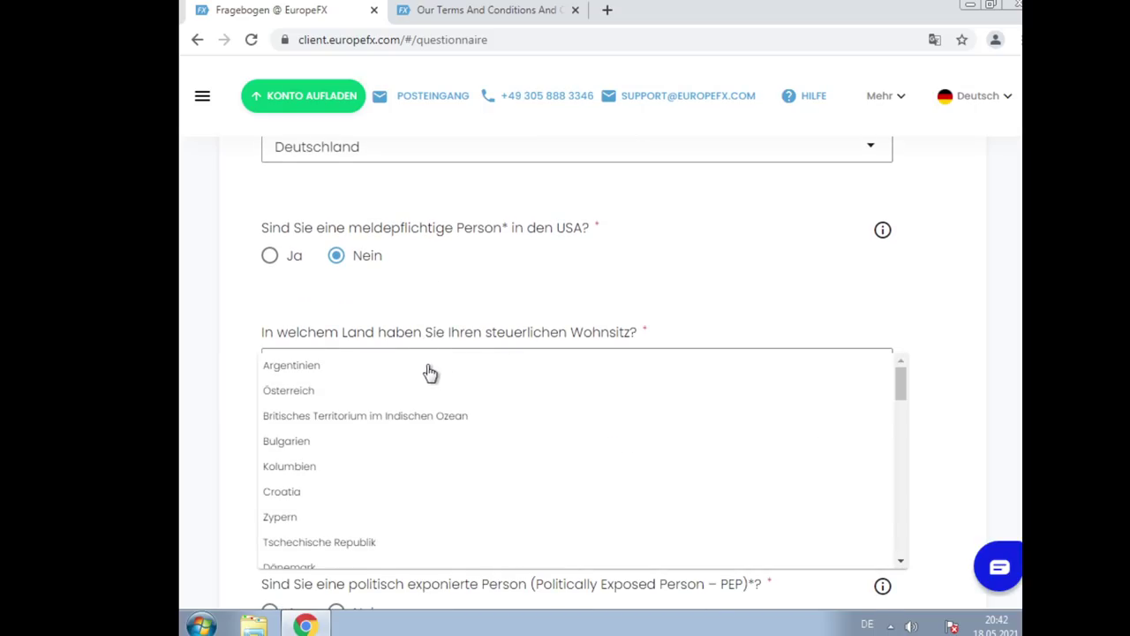
scroll(381, 437, down, 1)
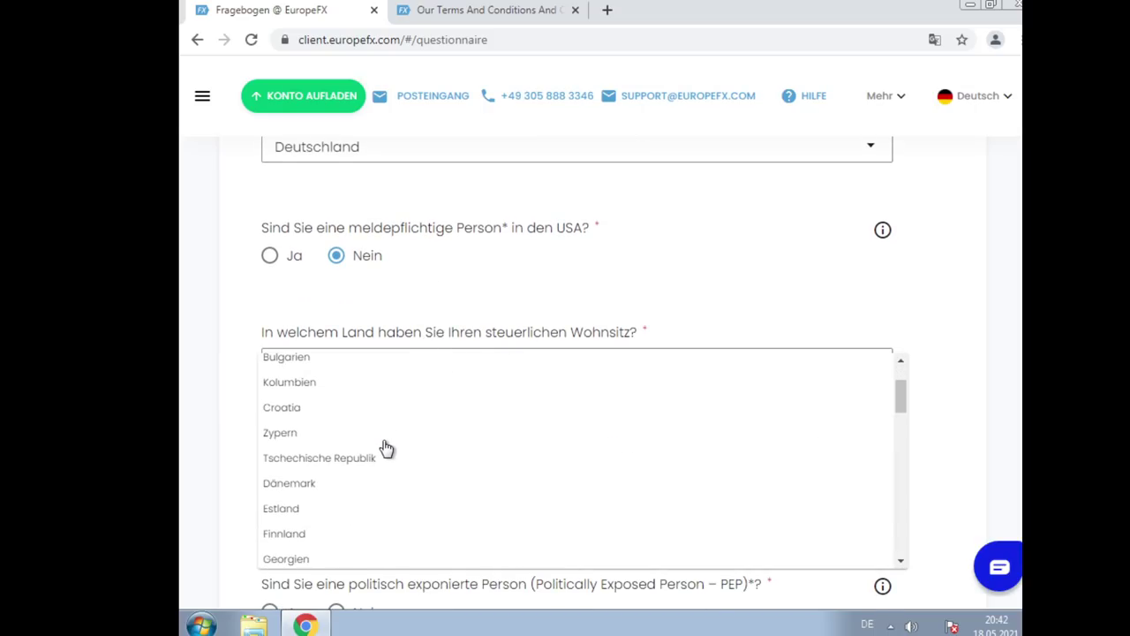
scroll(375, 493, down, 1)
click(347, 501)
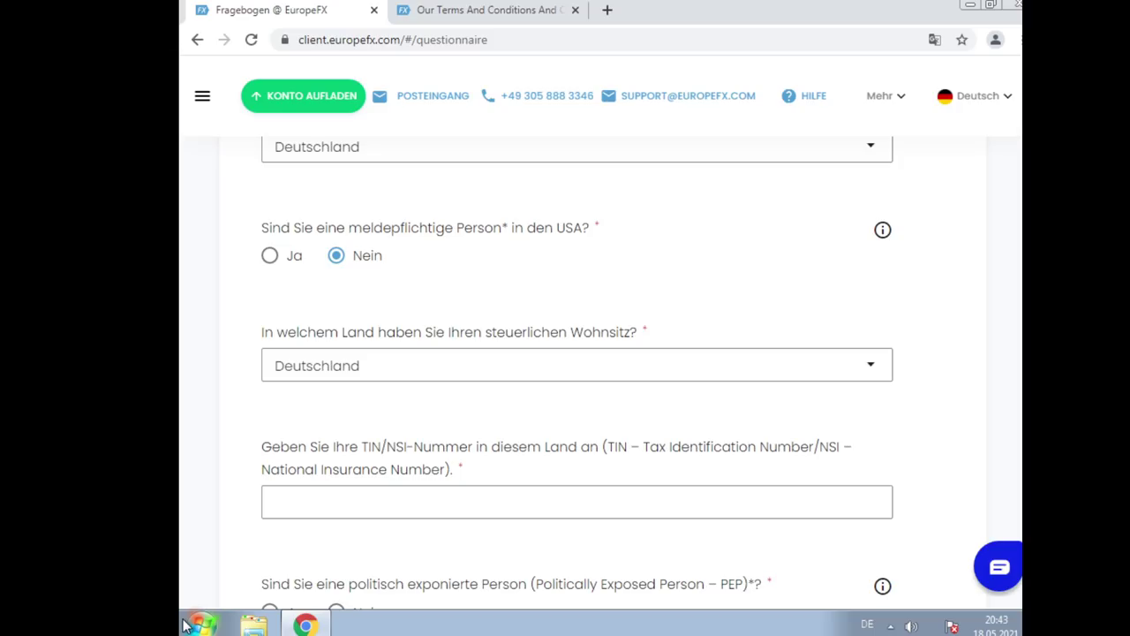
Enter the TIN/NSI number, answer Nein to the PEP question, and continue to step 3
click(305, 505)
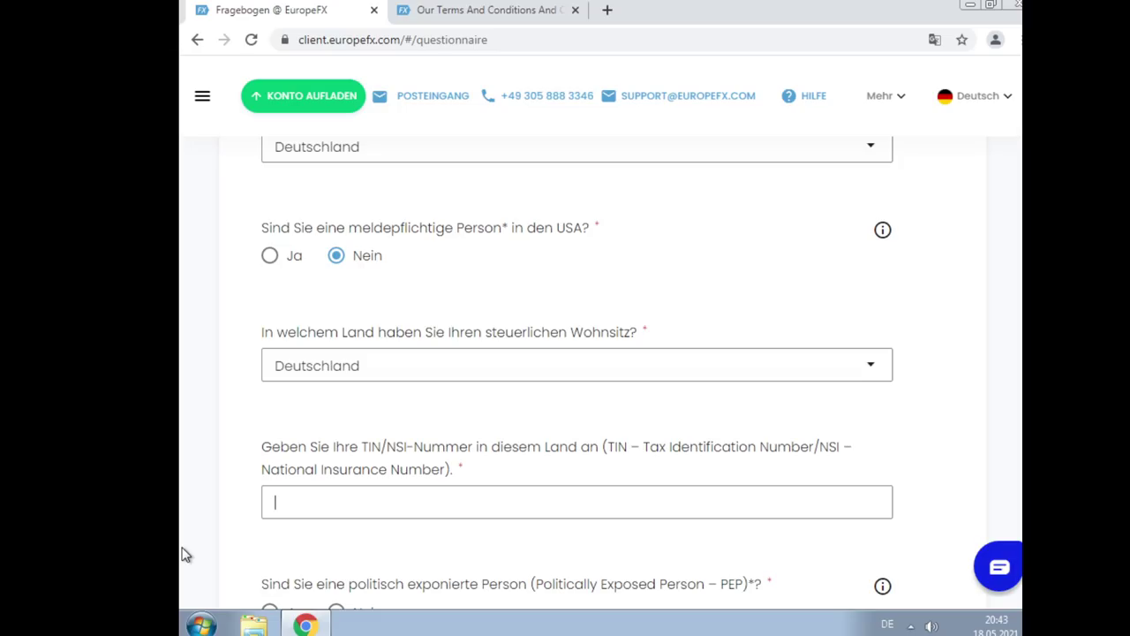
text(111111111)
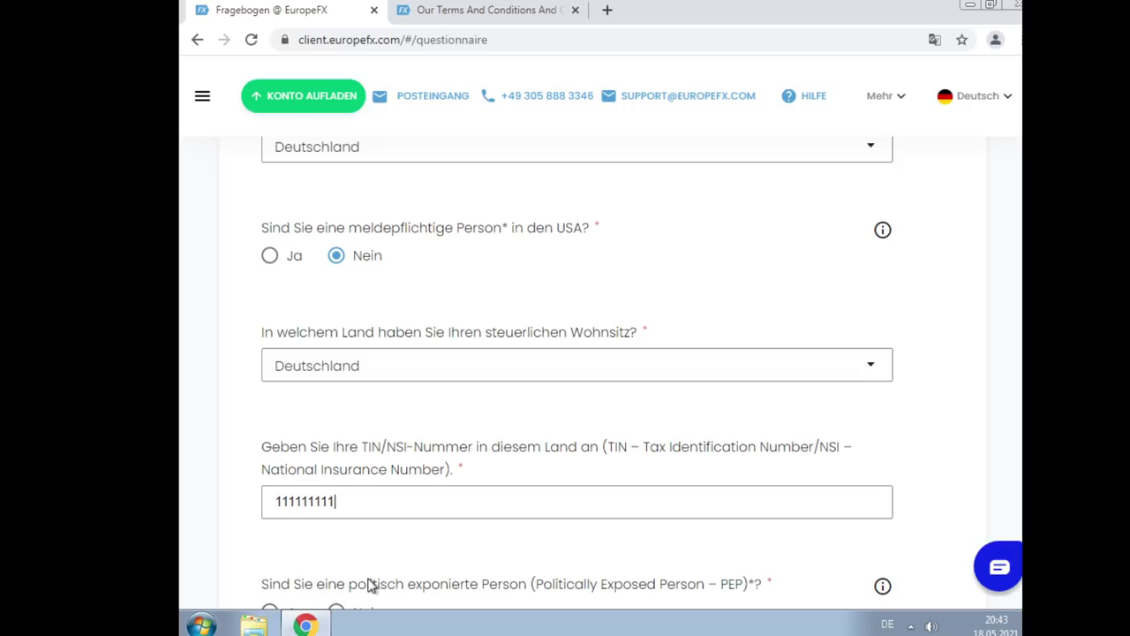
text(11)
scroll(613, 413, down, 1)
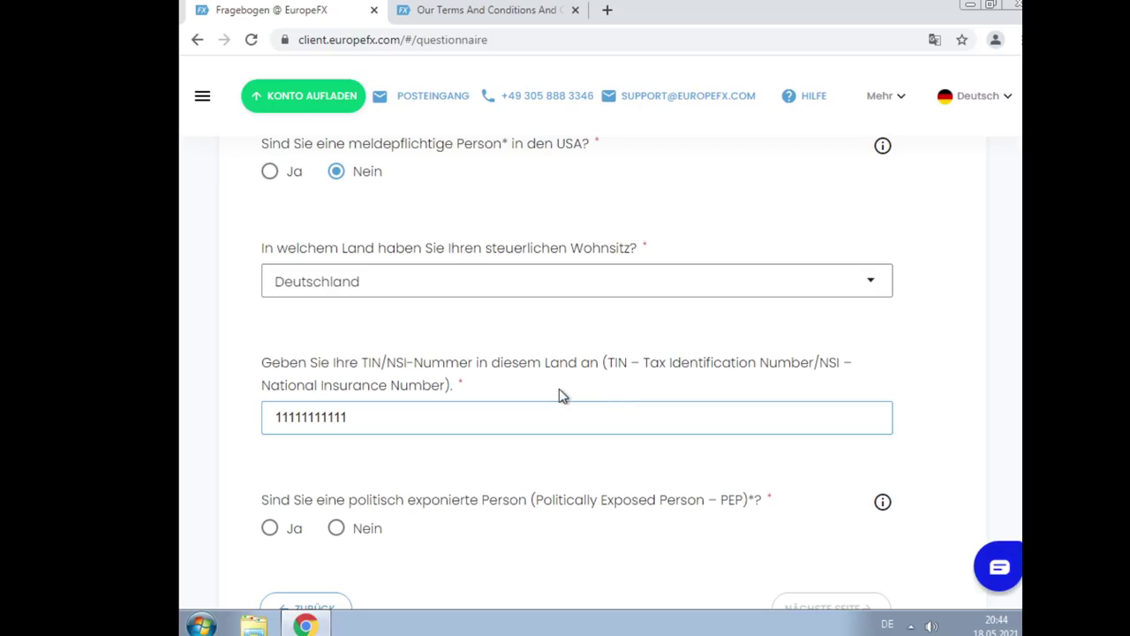
scroll(562, 394, down, 3)
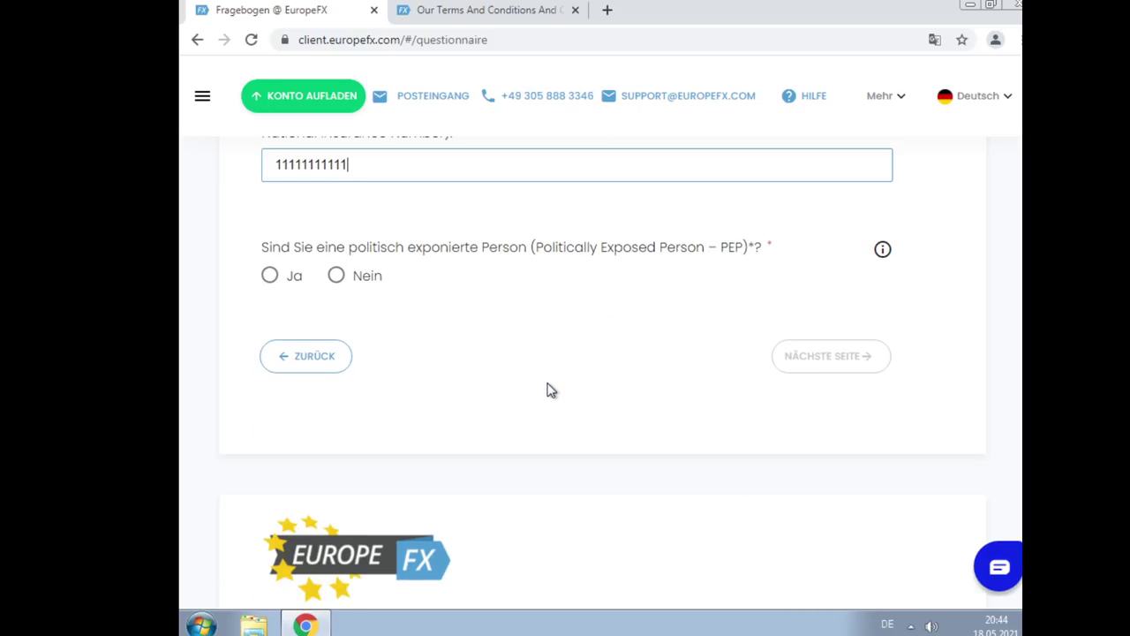
scroll(523, 366, up, 2)
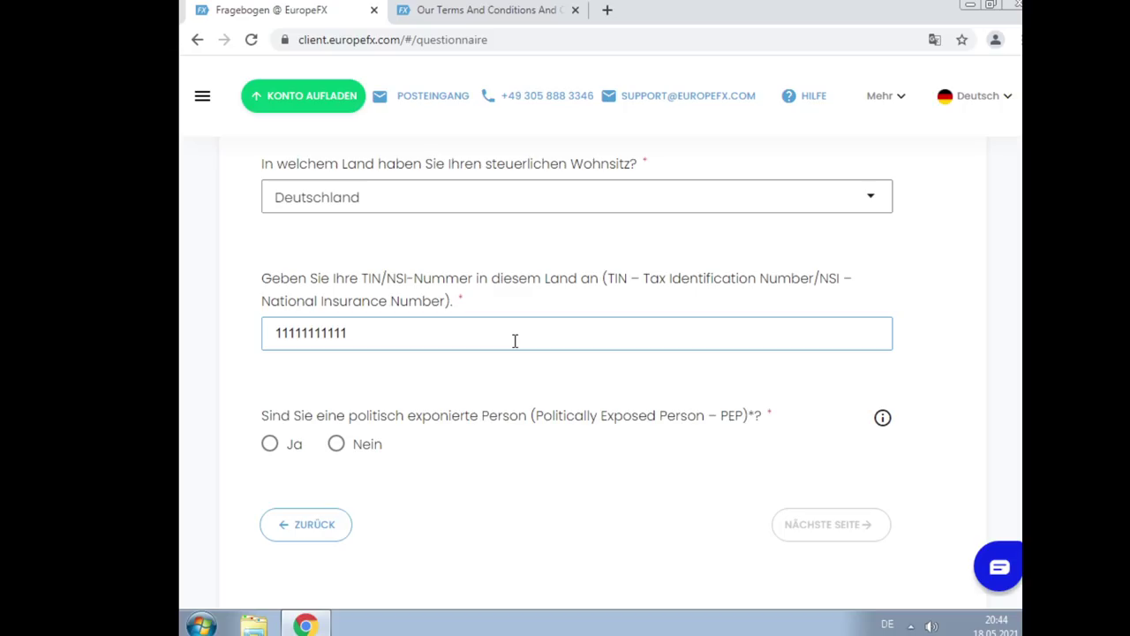
click(361, 447)
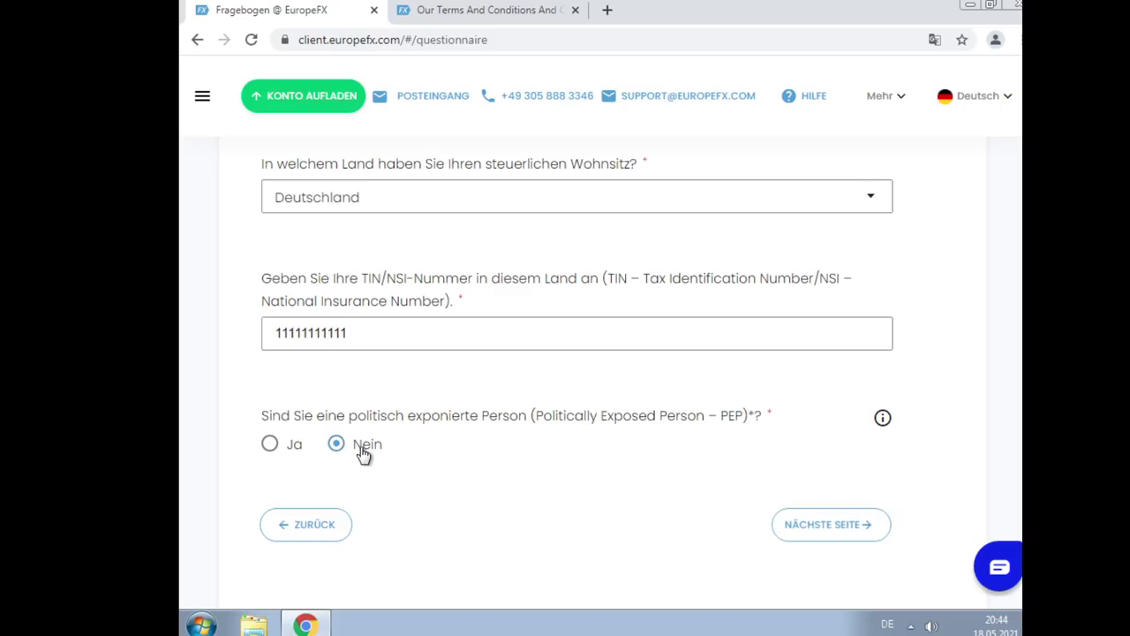
click(821, 524)
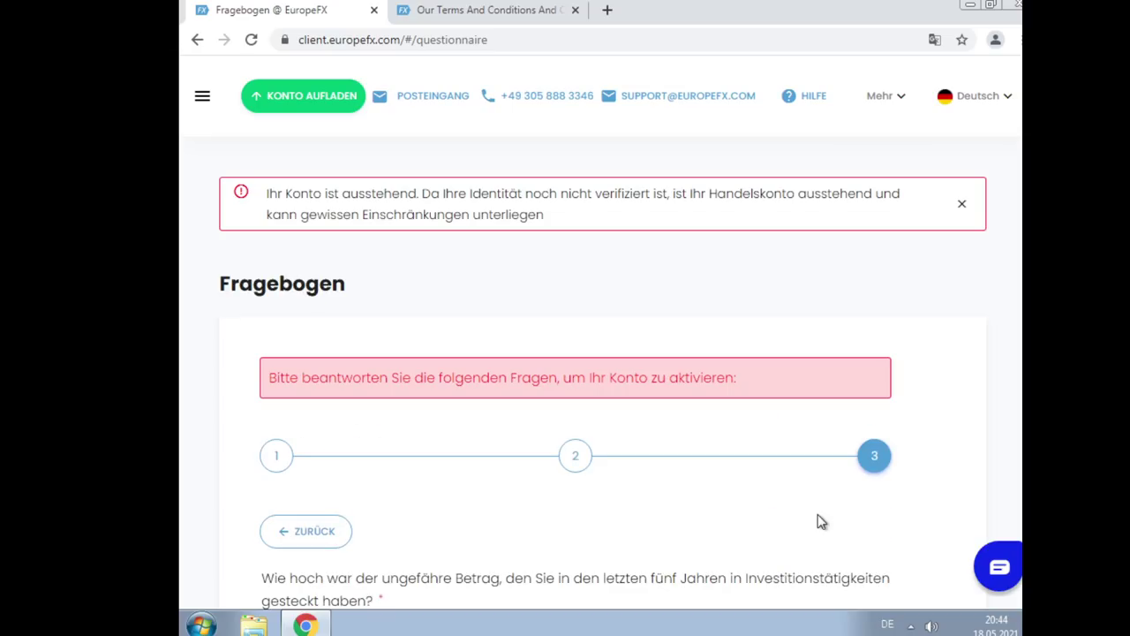
scroll(617, 441, down, 3)
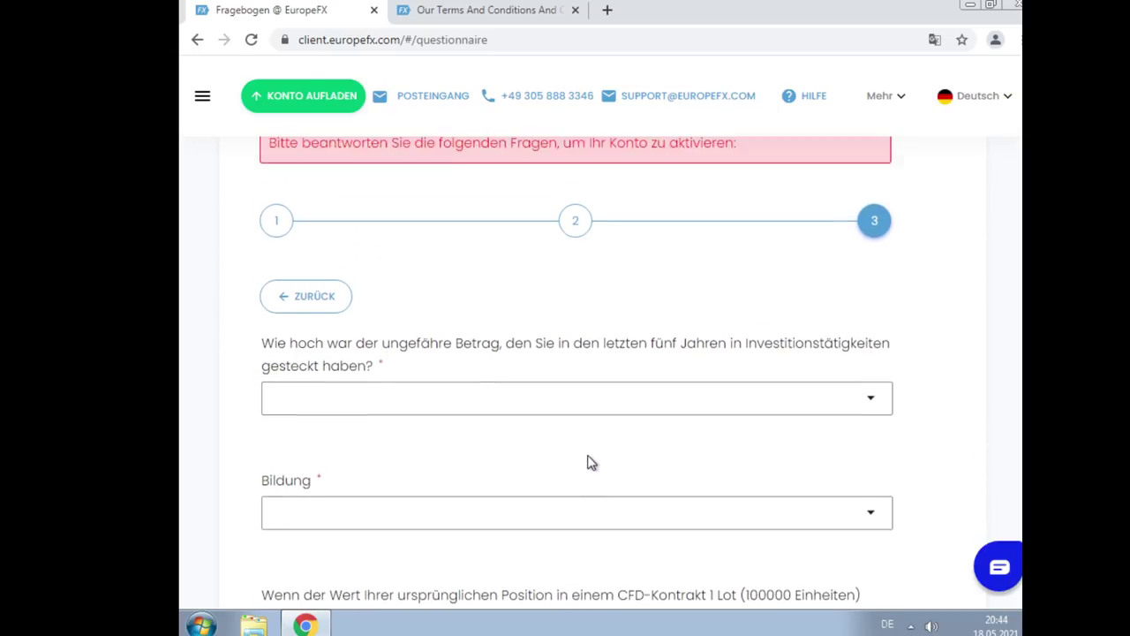
scroll(506, 552, down, 1)
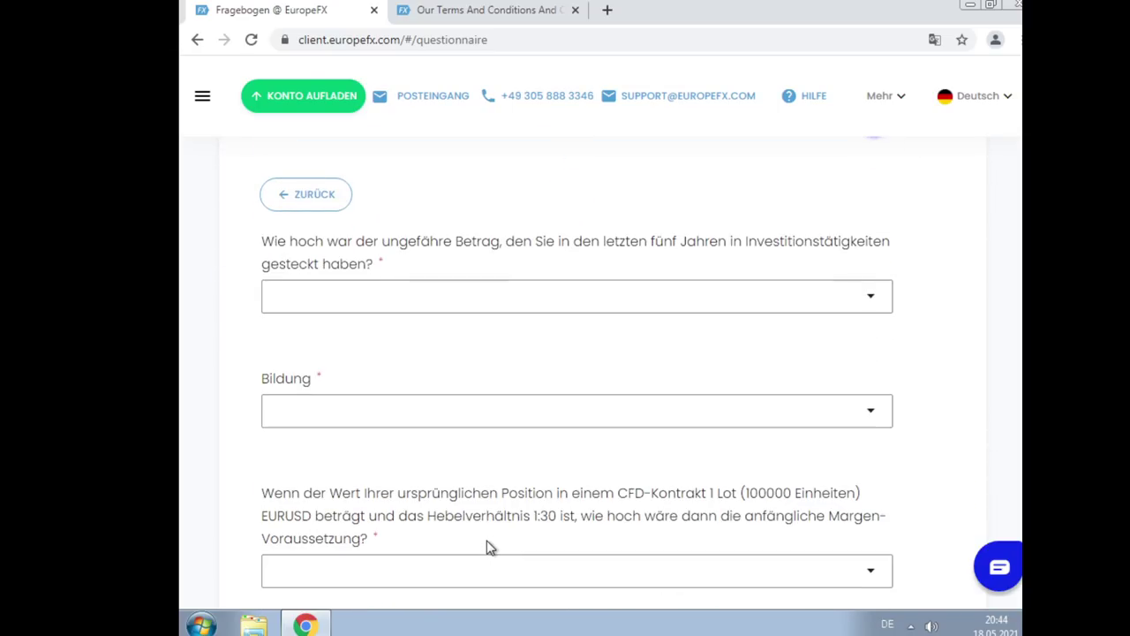
scroll(490, 546, up, 1)
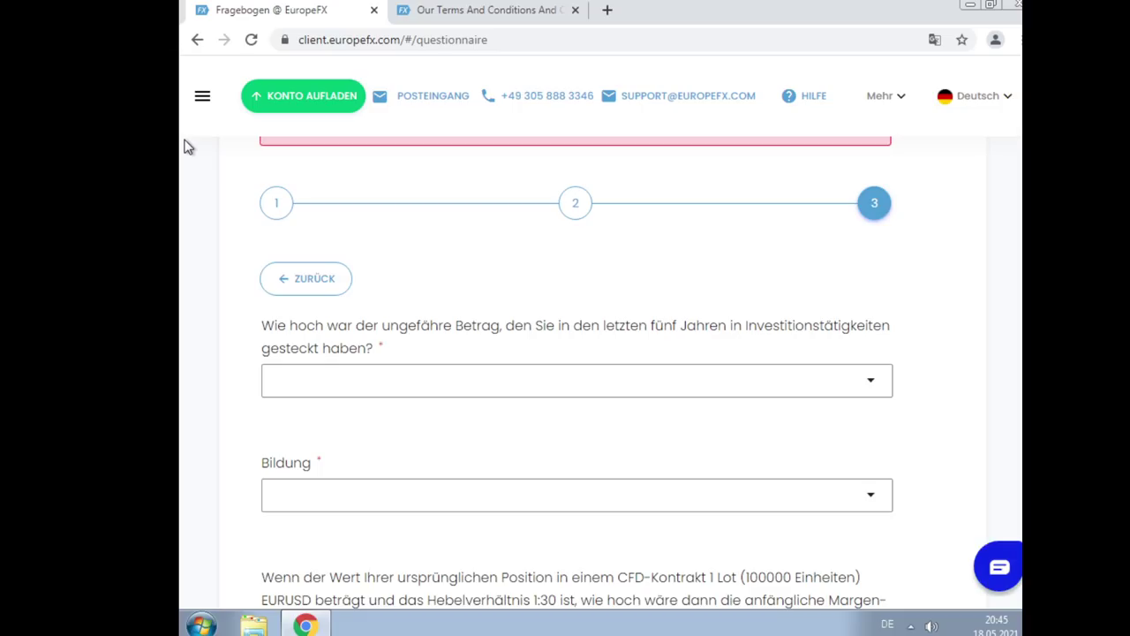
scroll(542, 327, up, 2)
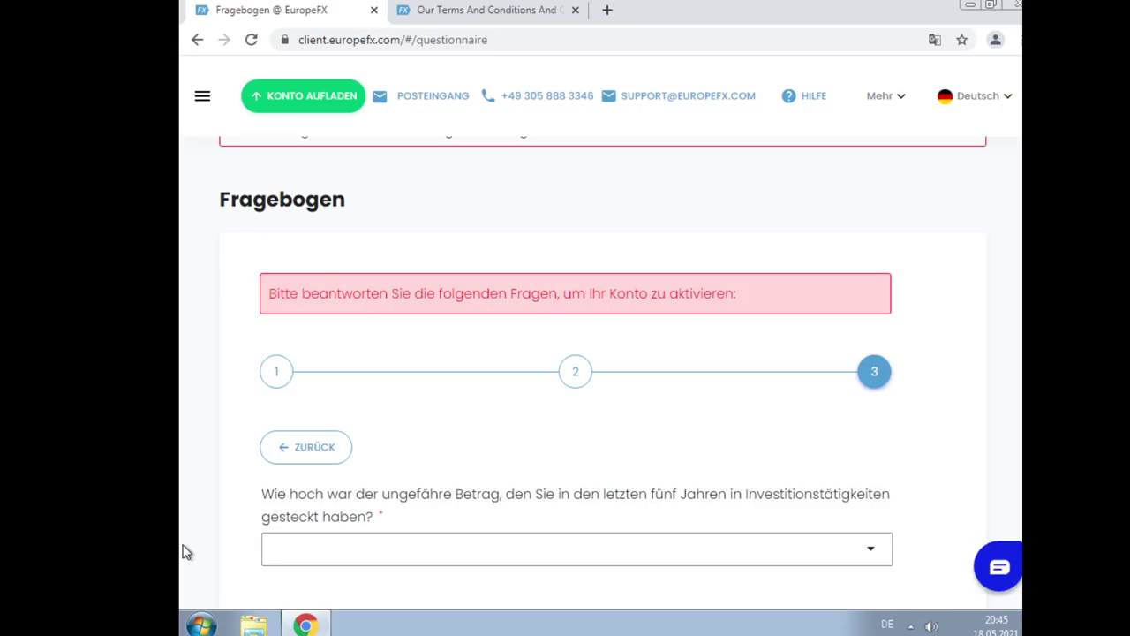
Answer the past-five-years investment-amount question with 'Ich habe noch nie investiert'
scroll(606, 499, down, 1)
click(580, 465)
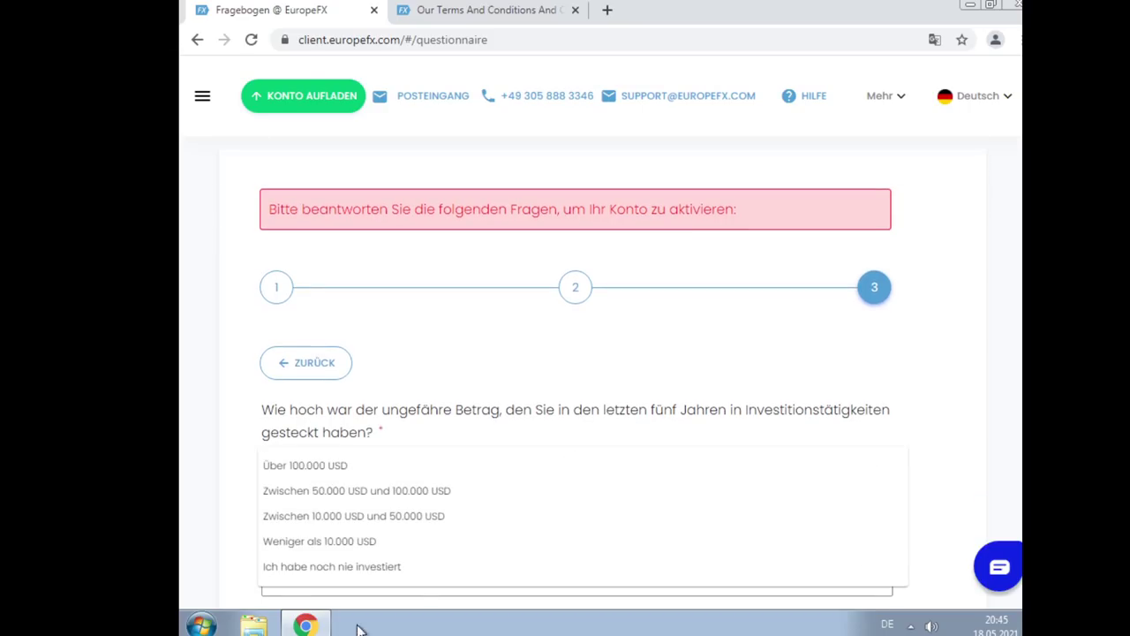
click(332, 572)
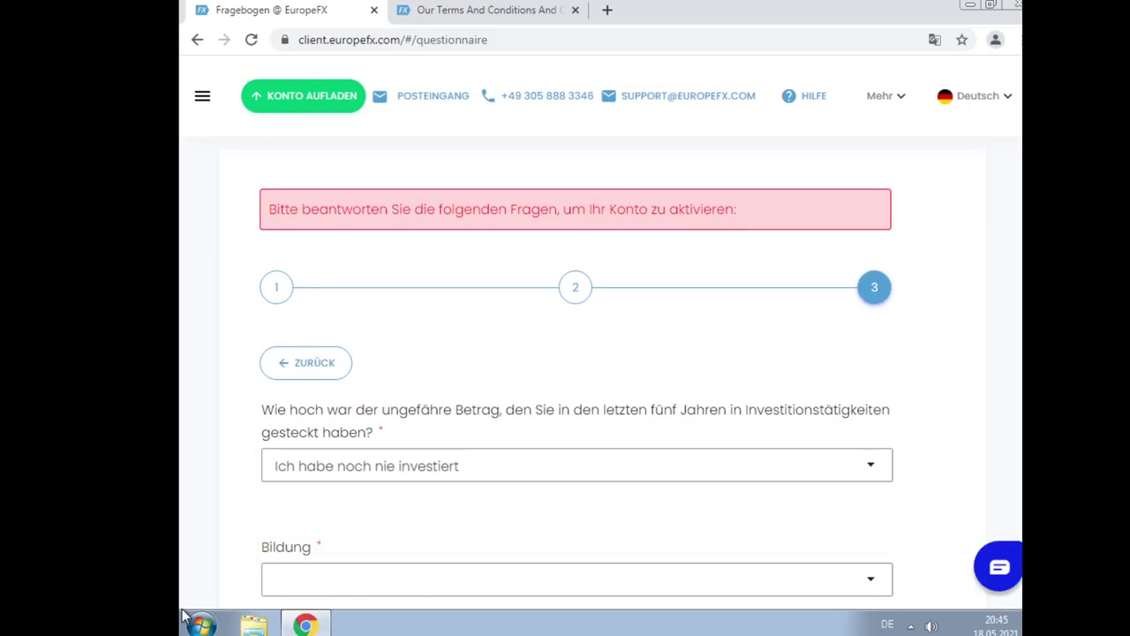
Set the Bildung answer to 'Keine der oben genannten Optionen'
click(373, 581)
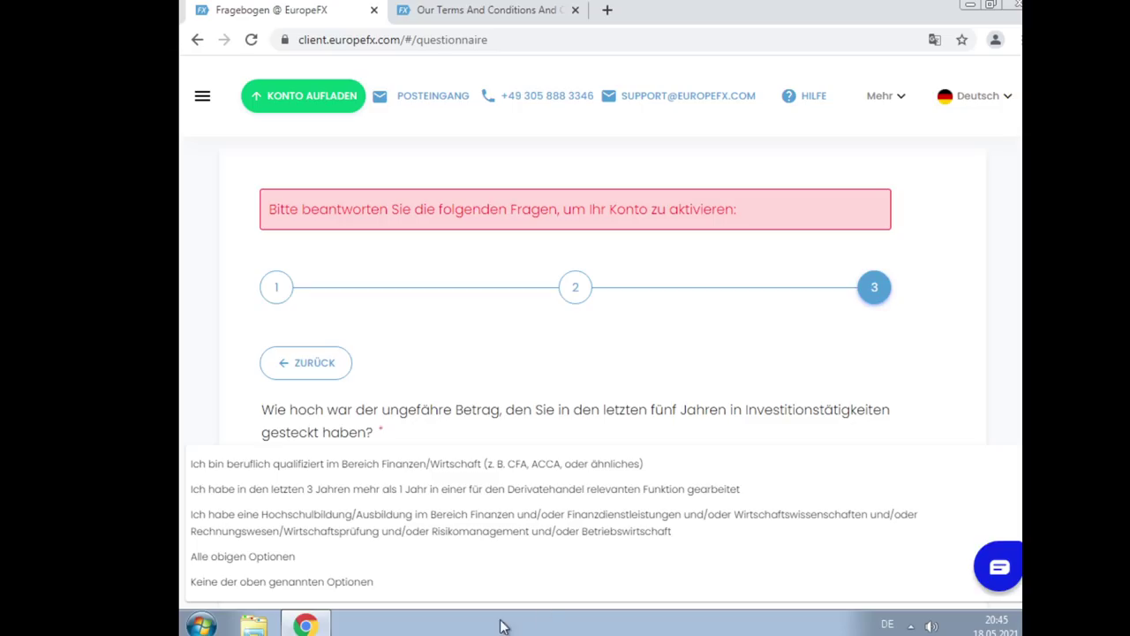
click(369, 584)
scroll(759, 362, down, 3)
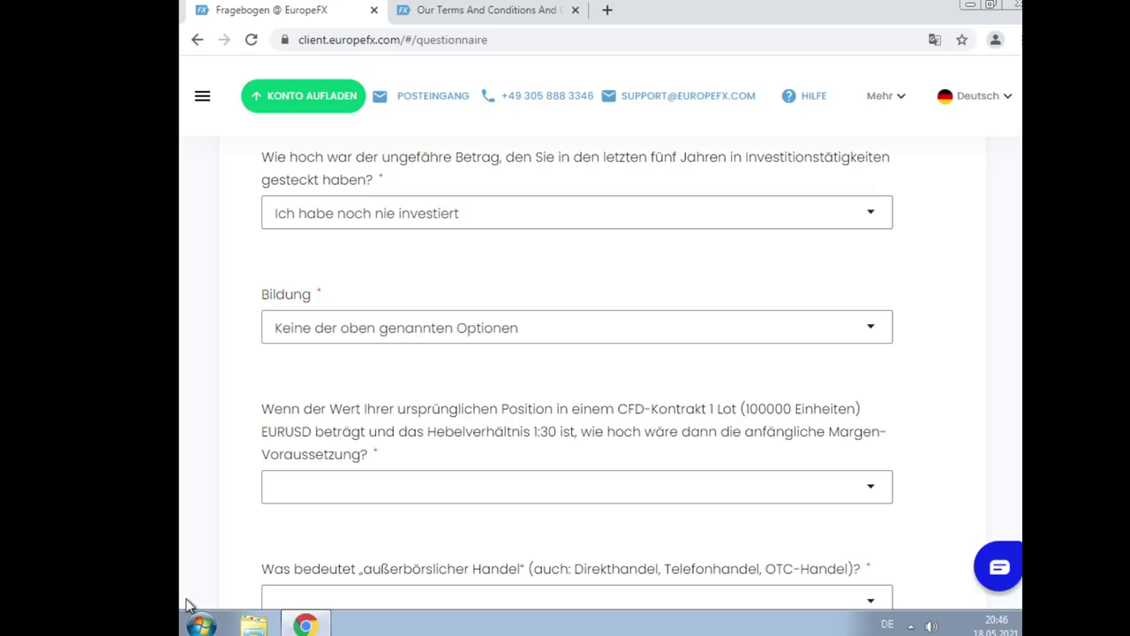
Select 3333.33 EUR as the initial margin for a 1-lot EURUSD CFD at 1:30 leverage
click(411, 490)
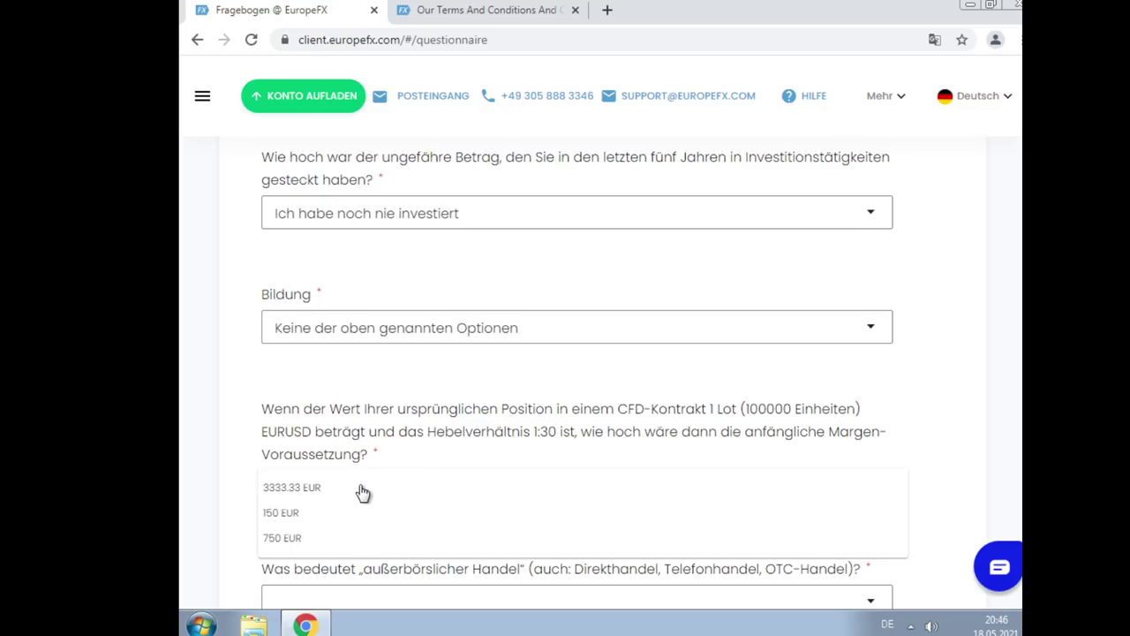
click(366, 488)
scroll(670, 394, down, 1)
scroll(673, 394, down, 1)
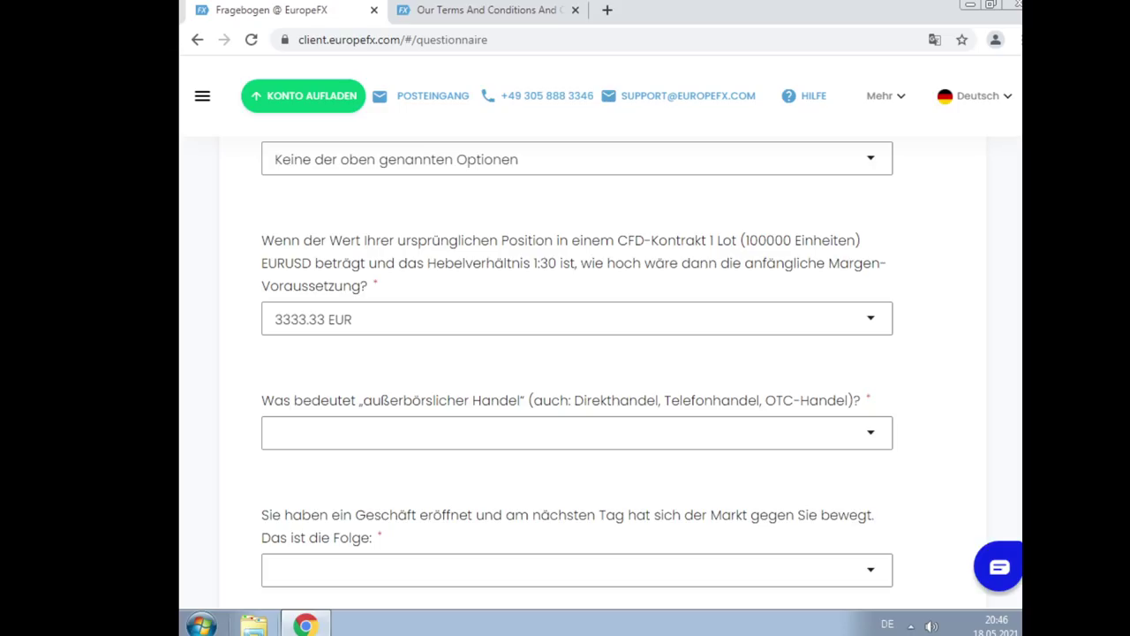
click(552, 441)
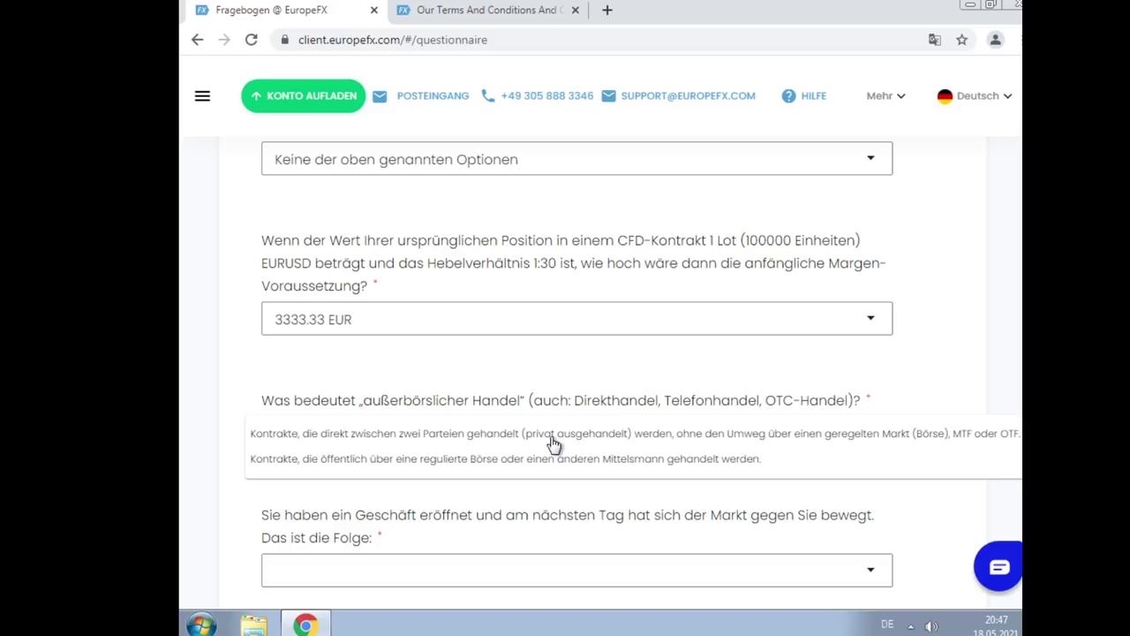
Define OTC as direct two-party contracts and answer the market-move question 'Der Kontostand ist gesunken'
click(553, 441)
scroll(673, 386, down, 3)
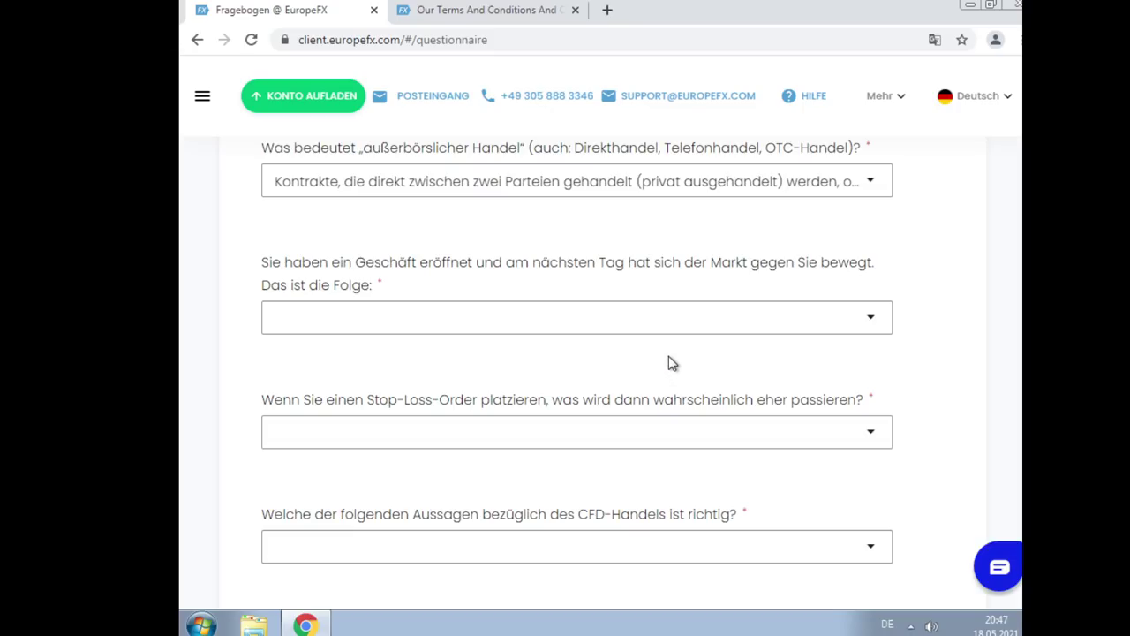
click(662, 328)
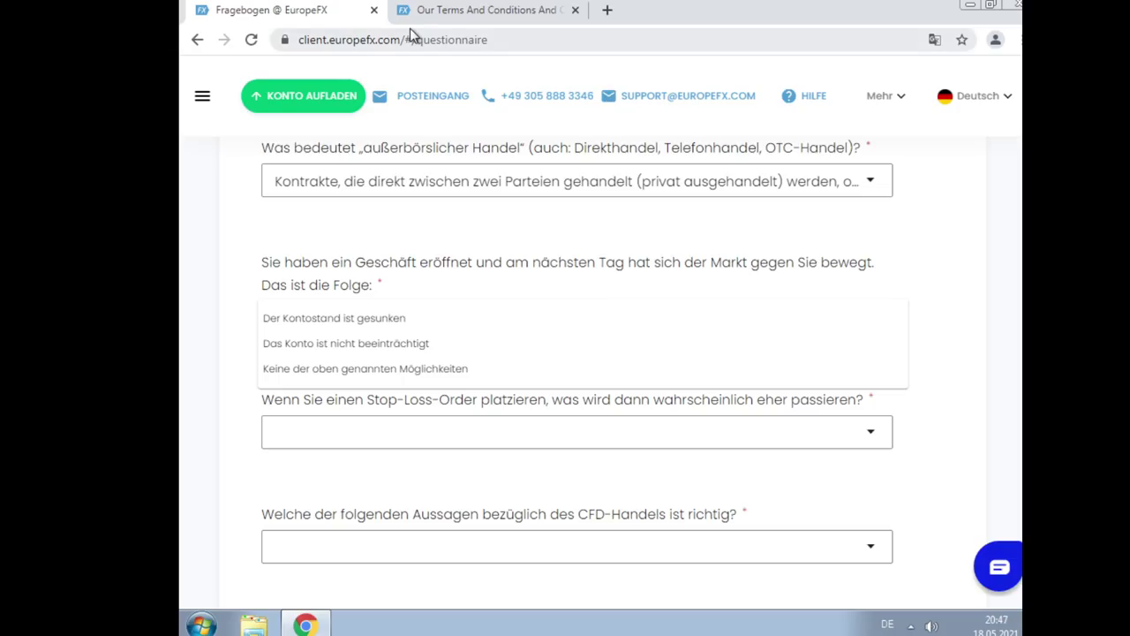
click(451, 321)
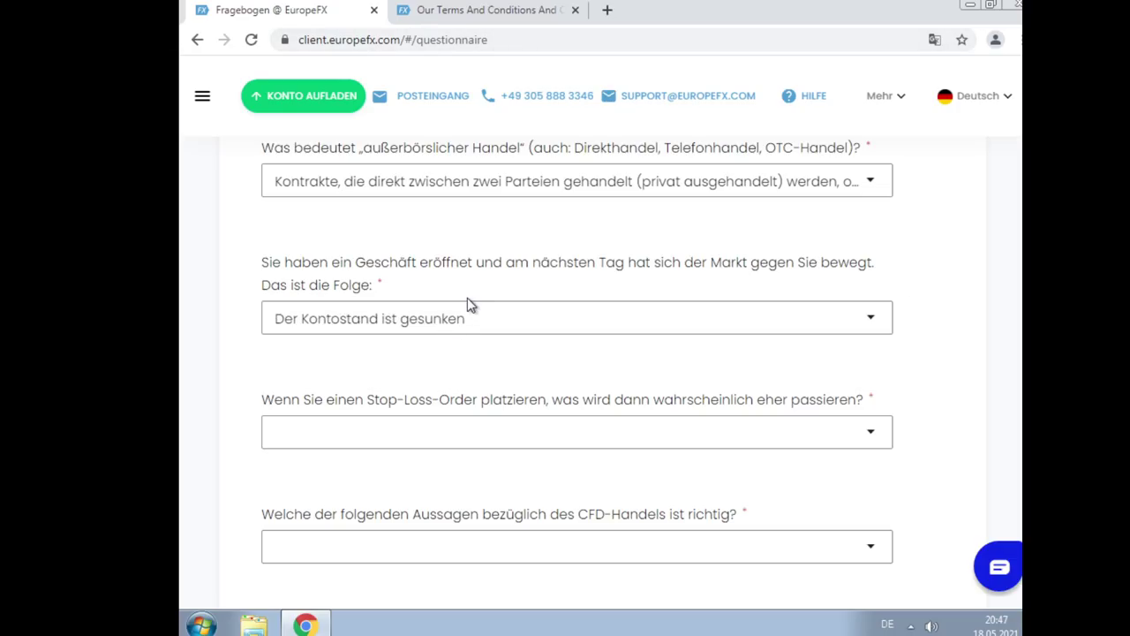
scroll(485, 298, down, 1)
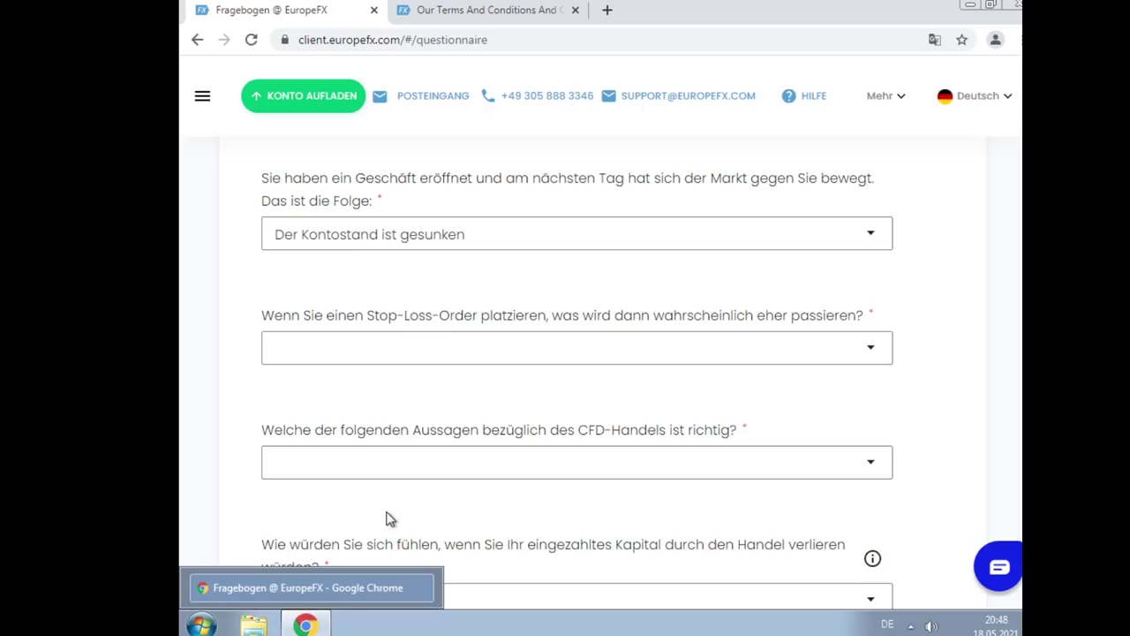
Answer the Stop-Loss question: the position closes when the chosen stop-loss price is reached
click(813, 358)
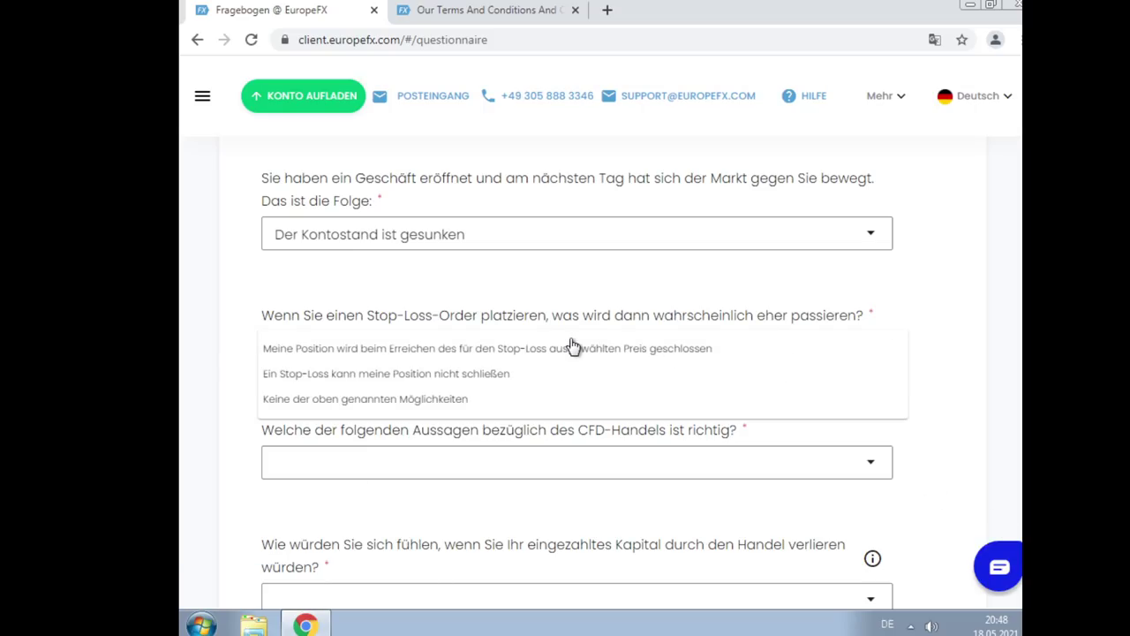
click(538, 350)
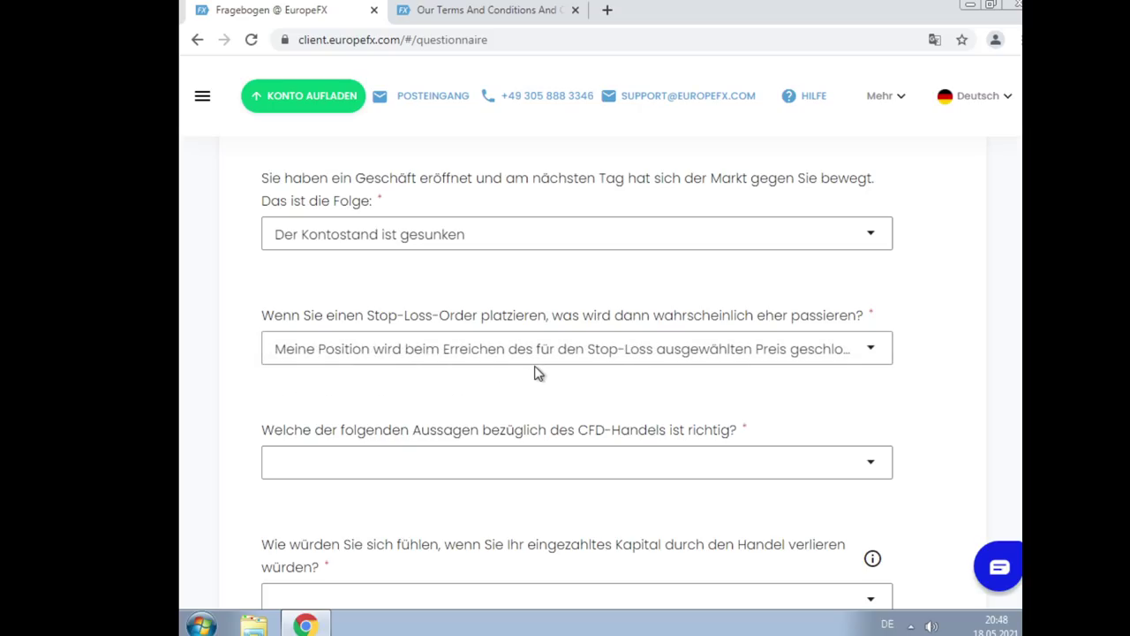
scroll(530, 369, down, 1)
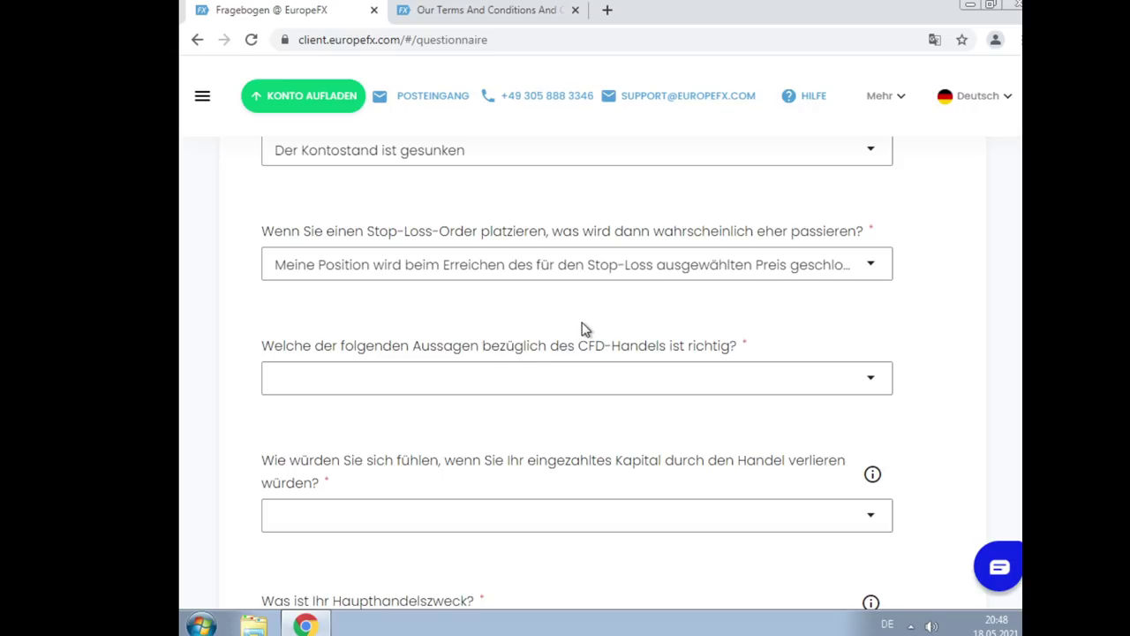
scroll(583, 329, down, 1)
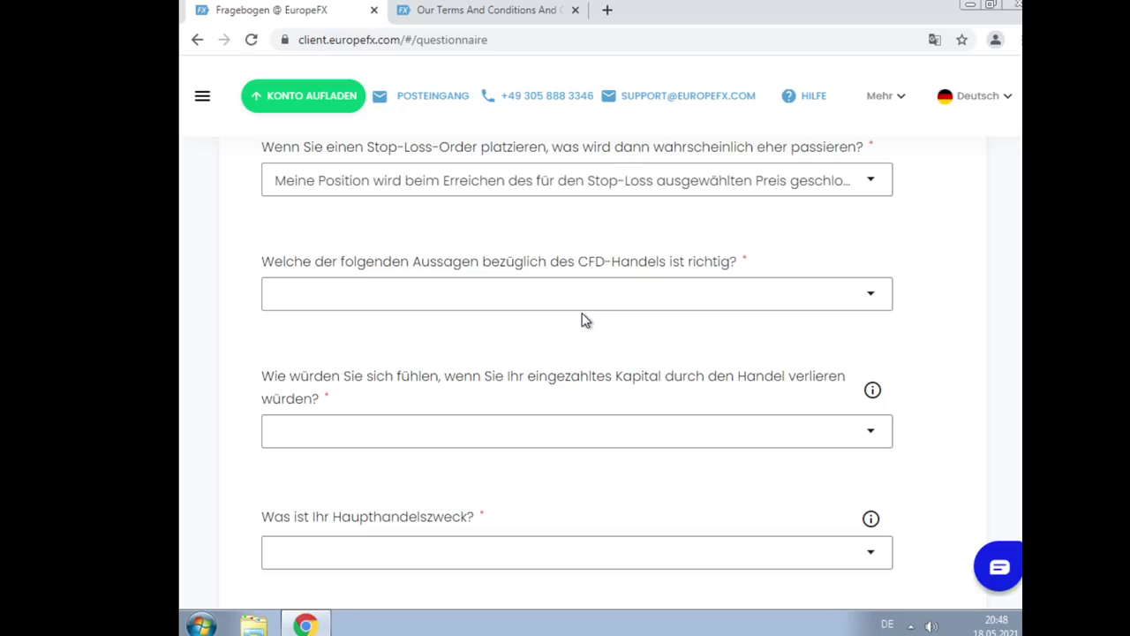
click(579, 309)
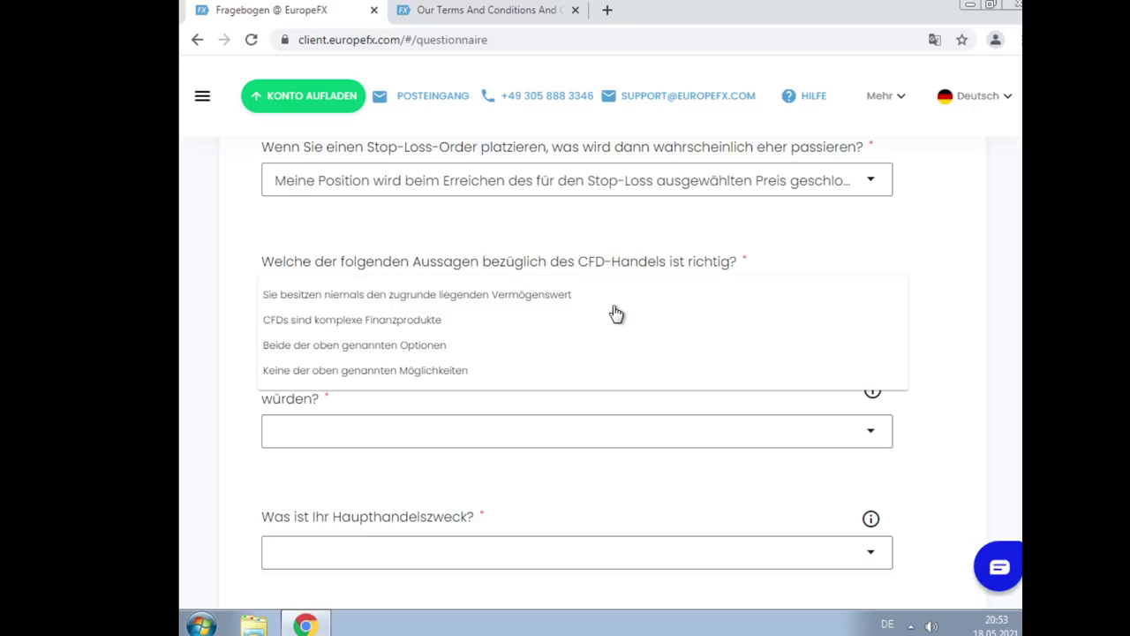
Answer the CFD trading statement with "CFDs sind komplexe Finanzprodukte"
click(413, 318)
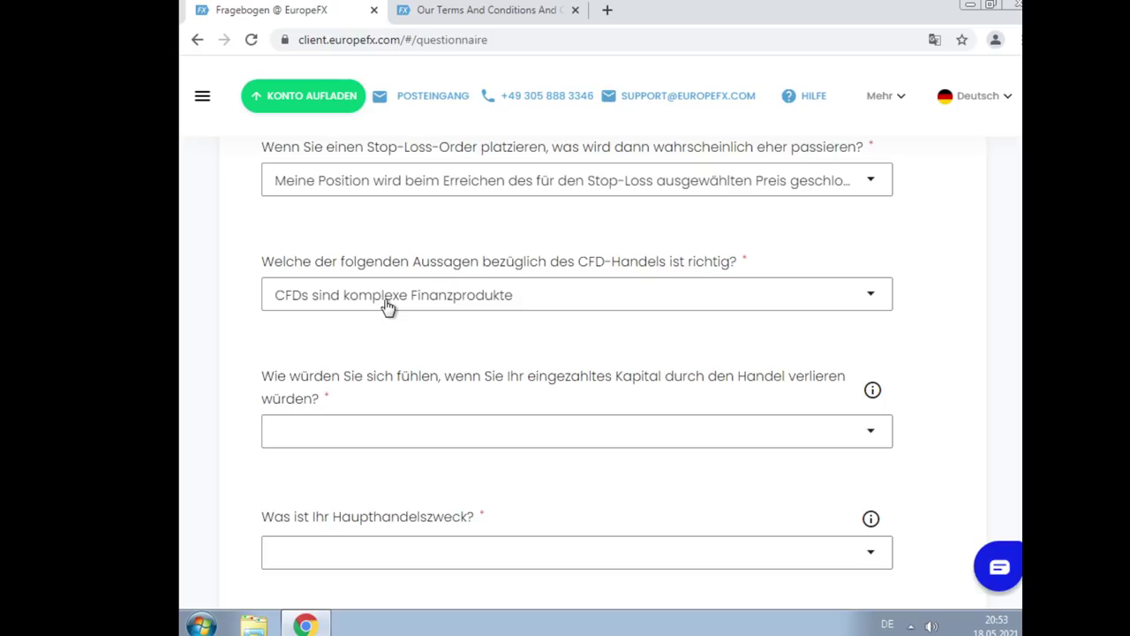
scroll(392, 304, down, 2)
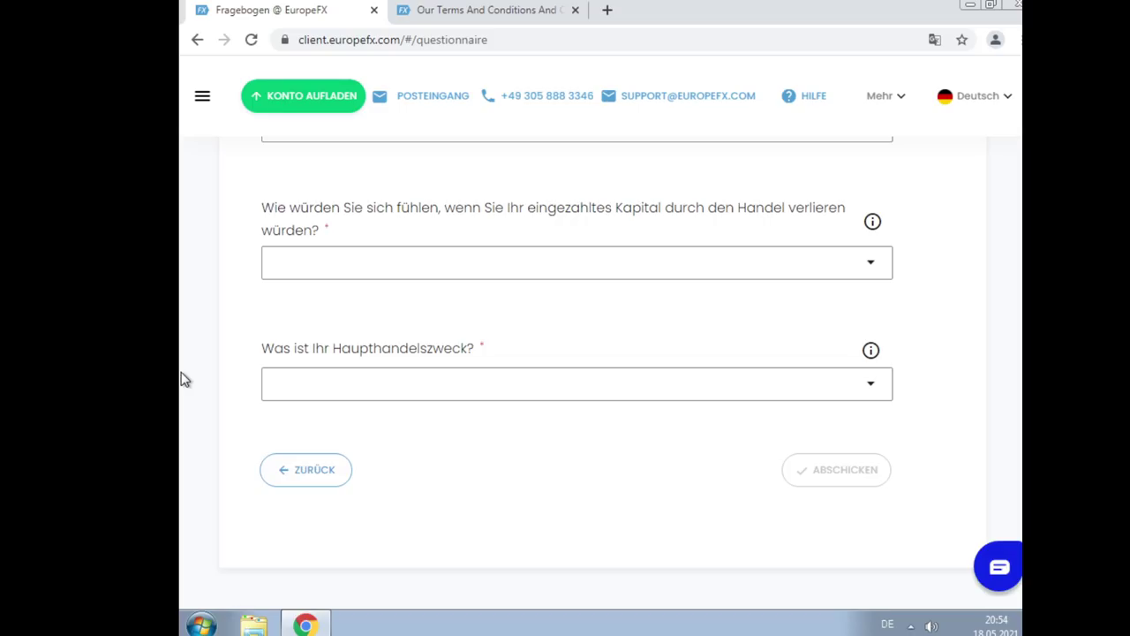
Choose the last capital-loss option and "Absicherung des Einsatzes…" (hedging) as main trading purpose
click(530, 266)
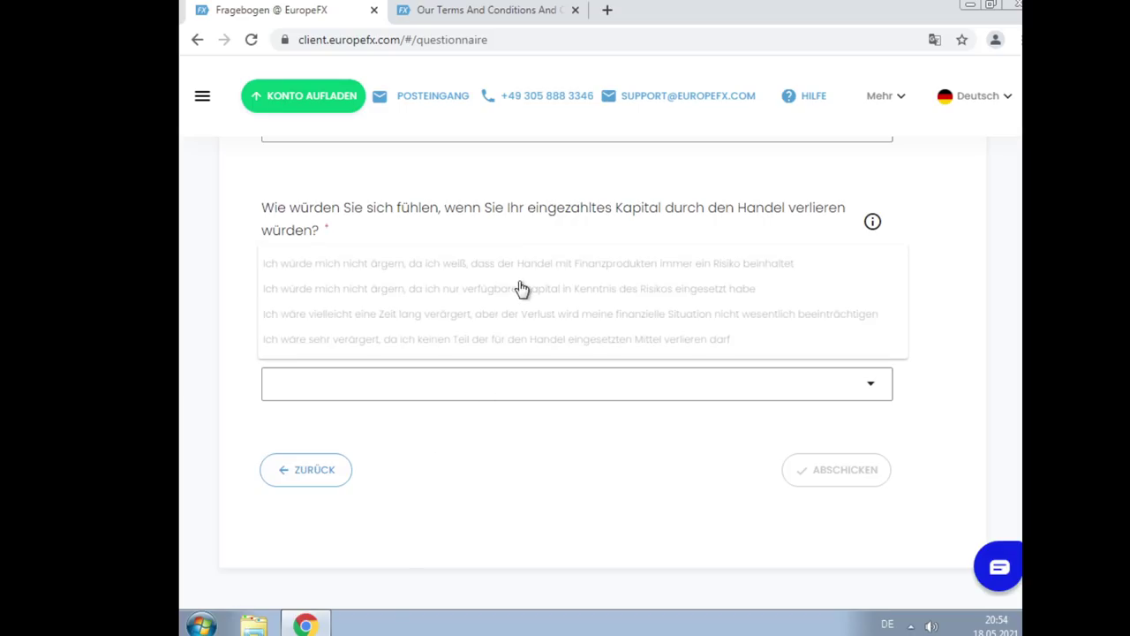
click(445, 345)
click(450, 383)
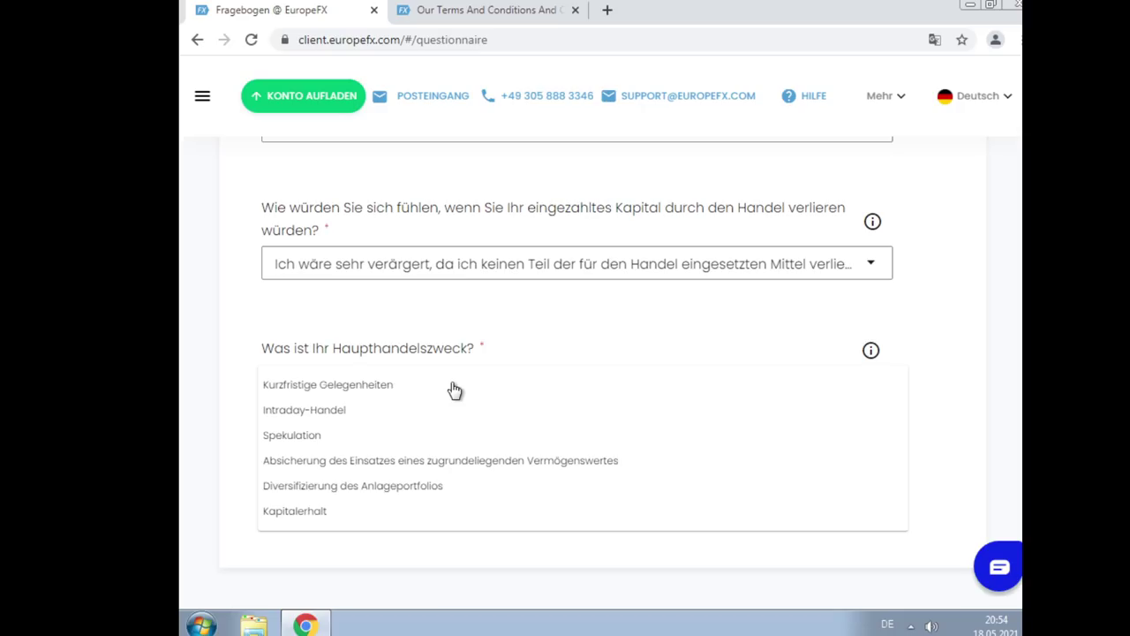
click(443, 464)
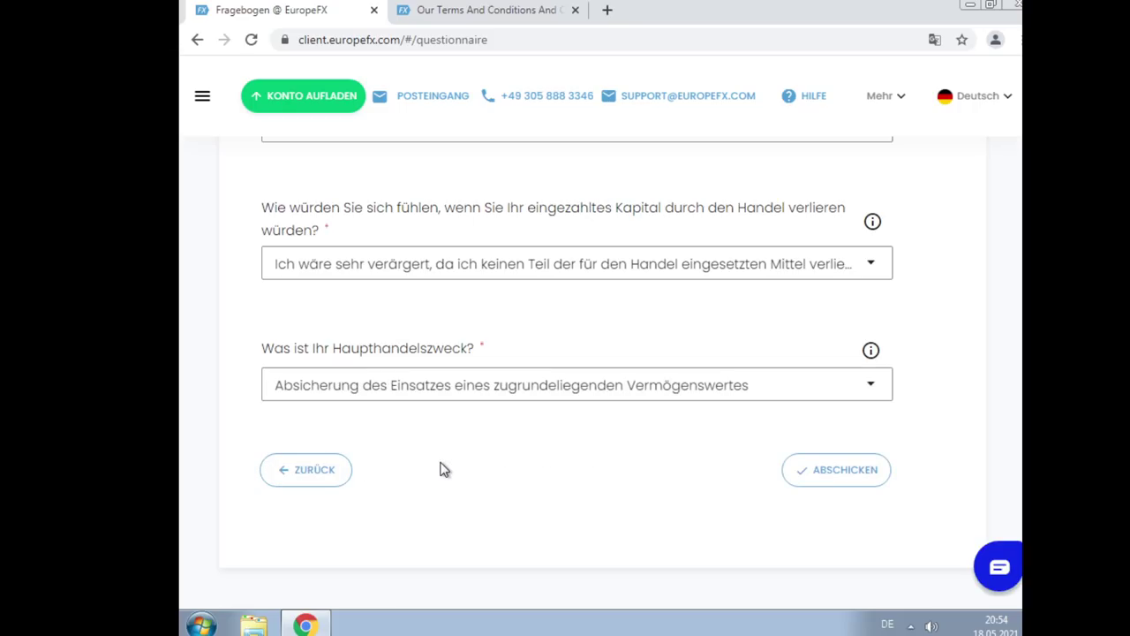
Submit the questionnaire with ABSCHICKEN and dismiss the unsuitability notice
click(843, 469)
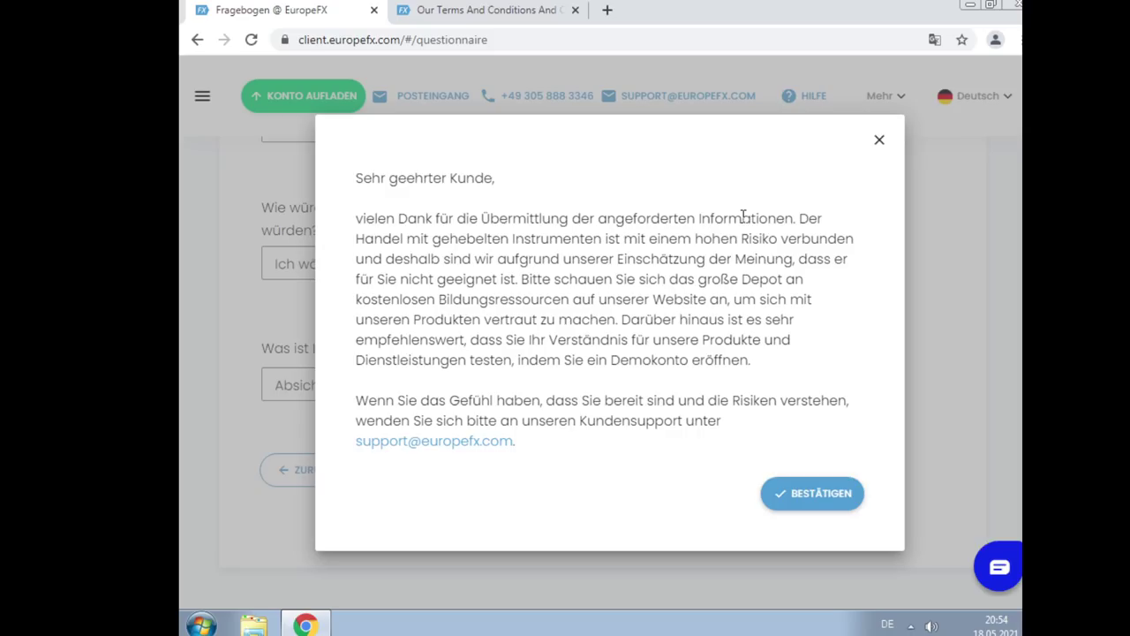
click(880, 143)
click(607, 274)
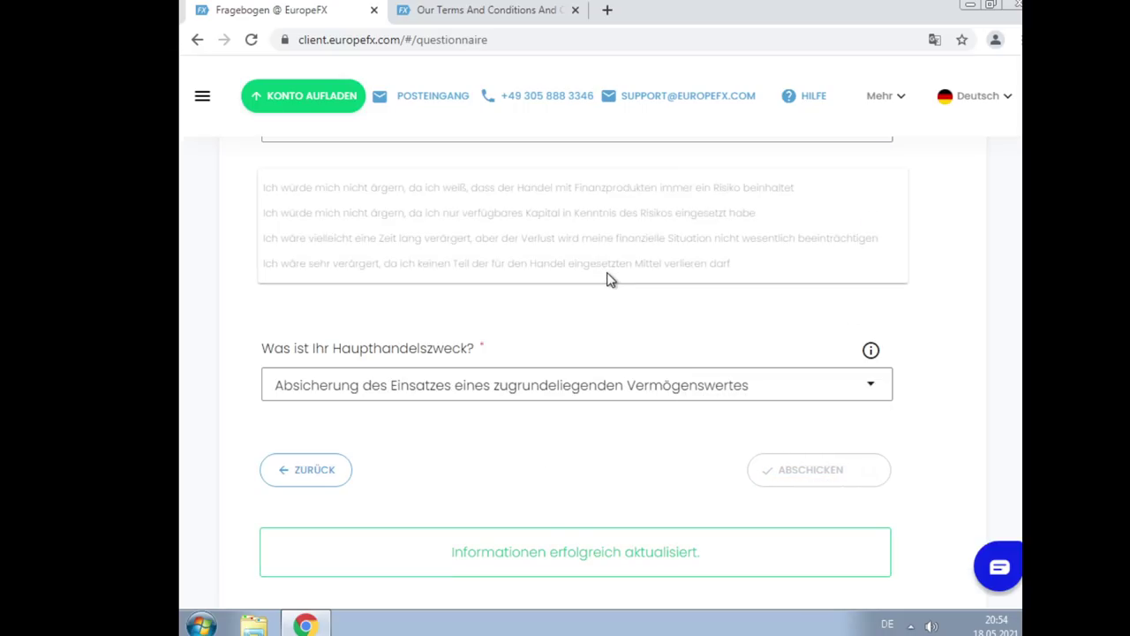
click(438, 223)
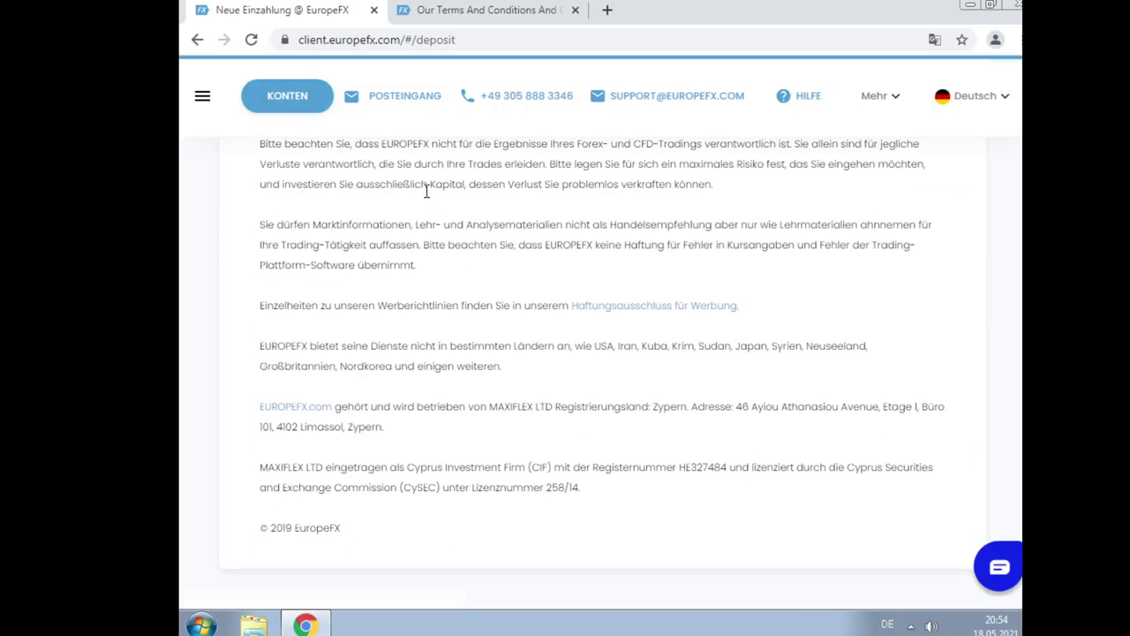
Bring the Neue Einzahlung form into view and select its 1000 EUR Einzahlungsbetrag field
scroll(563, 252, up, 4)
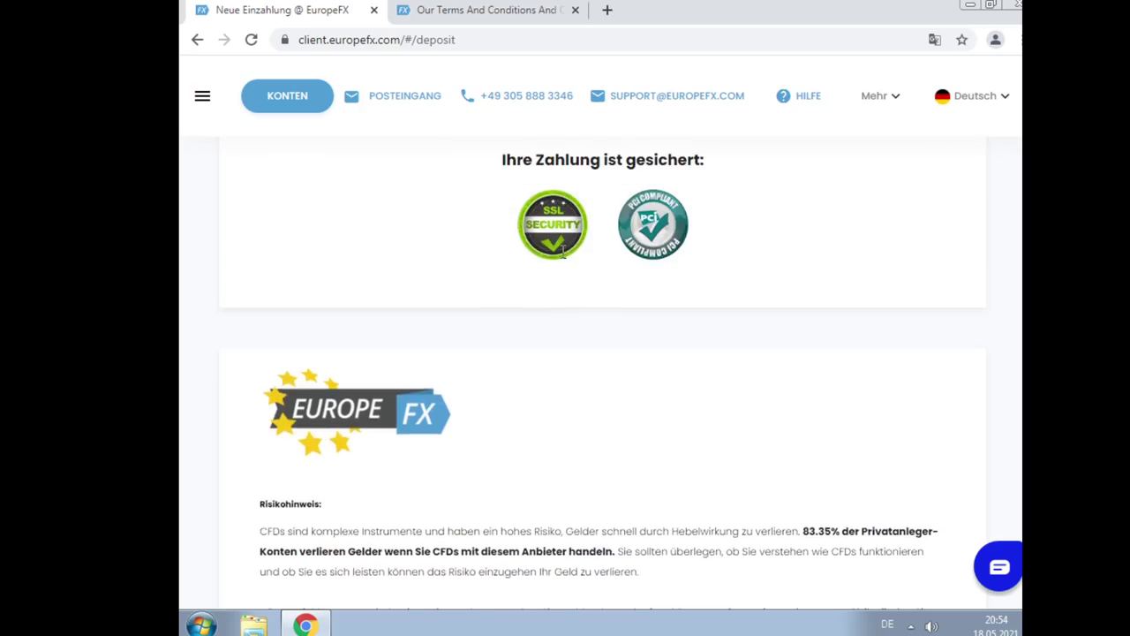
scroll(565, 256, down, 5)
scroll(565, 256, down, 2)
scroll(833, 398, up, 10)
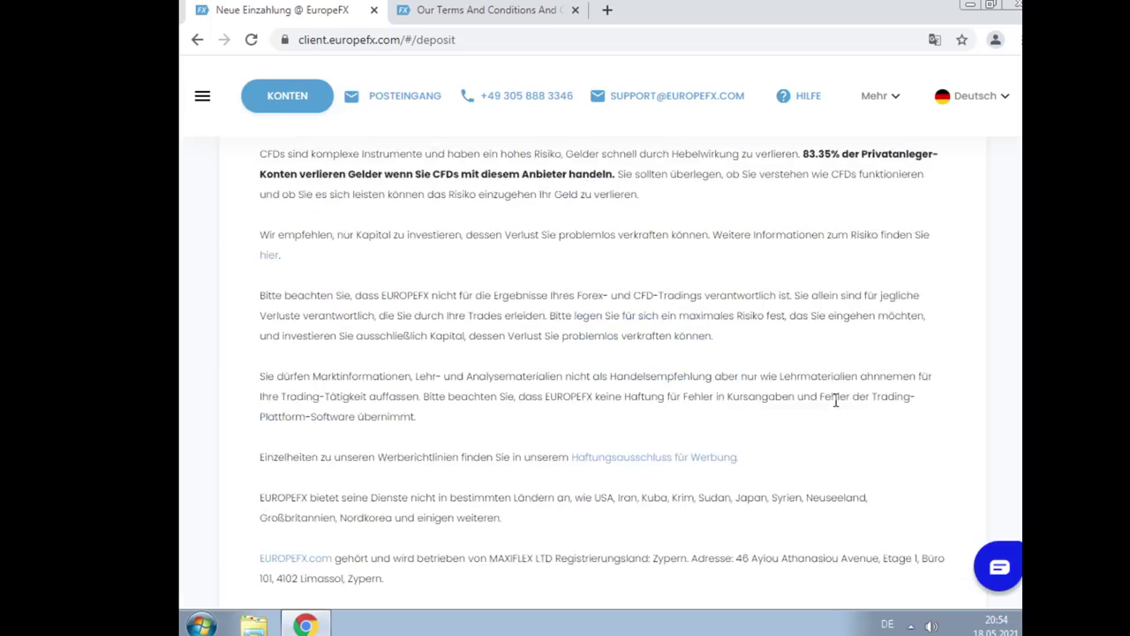
scroll(862, 434, up, 3)
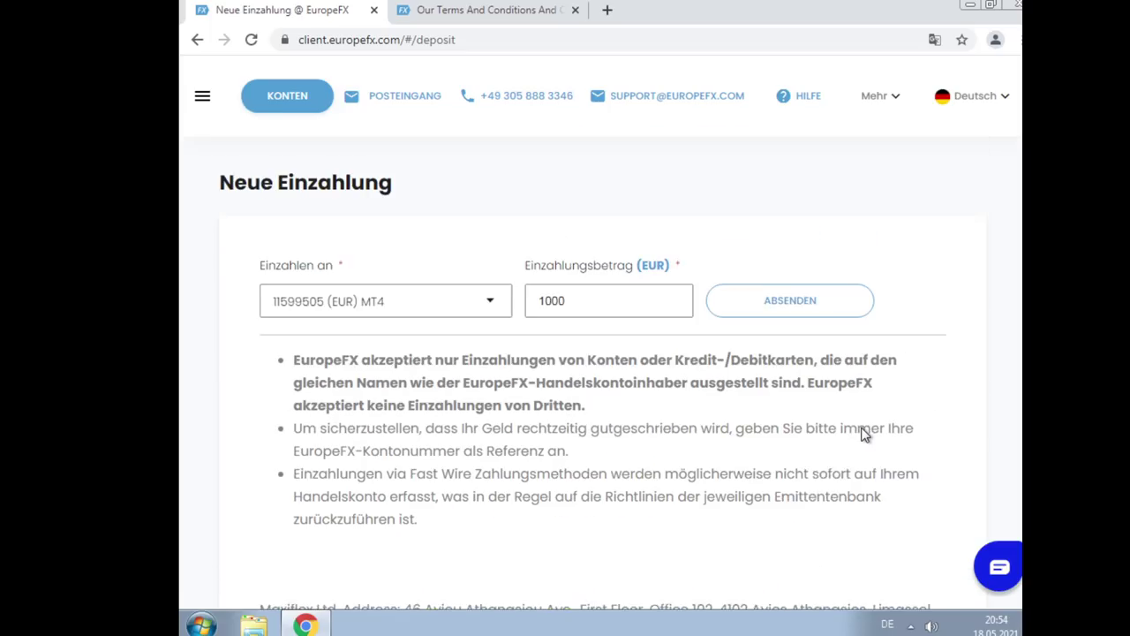
click(605, 315)
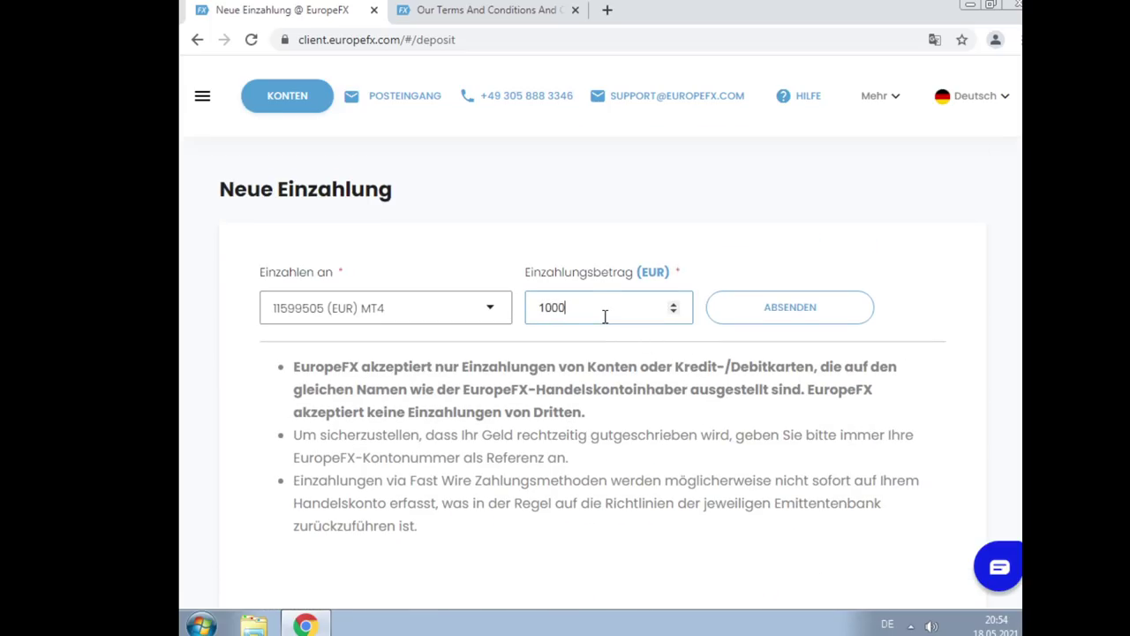